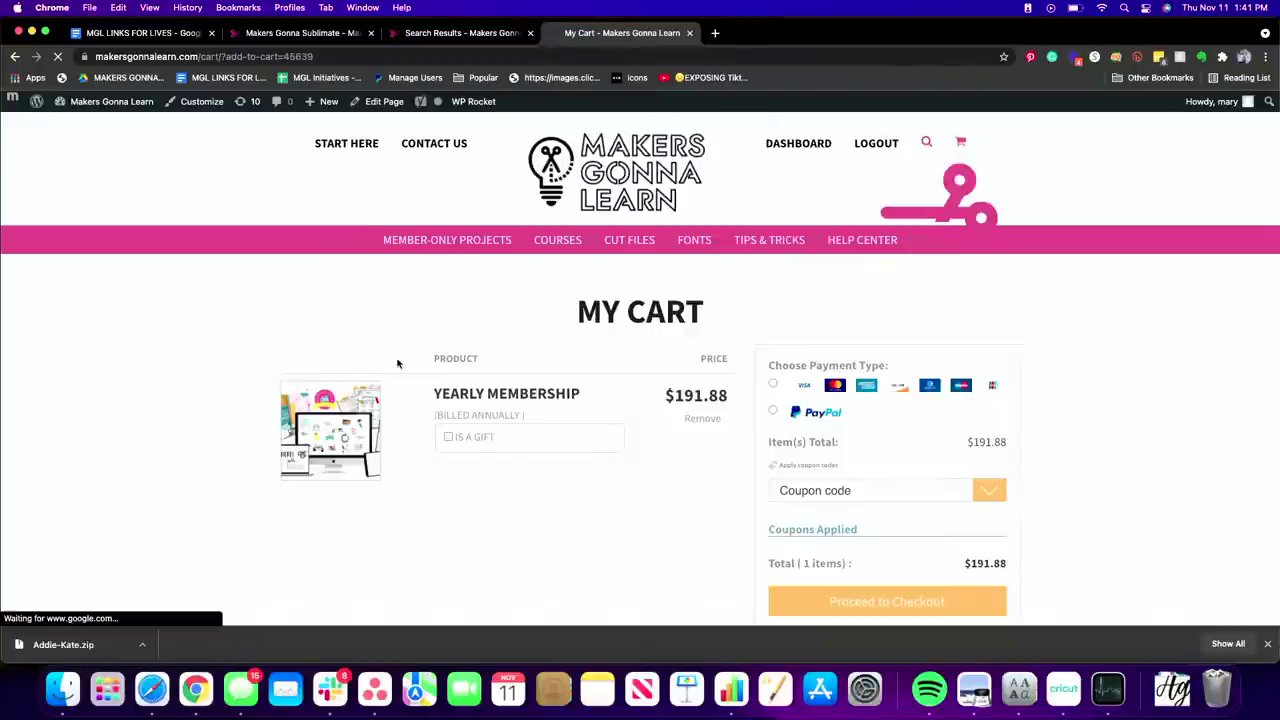
Apply the coupon code "best" to the yearly membership in the cart and proceed to the checkout form
scroll(234, 391, down, 1)
scroll(234, 391, down, 3)
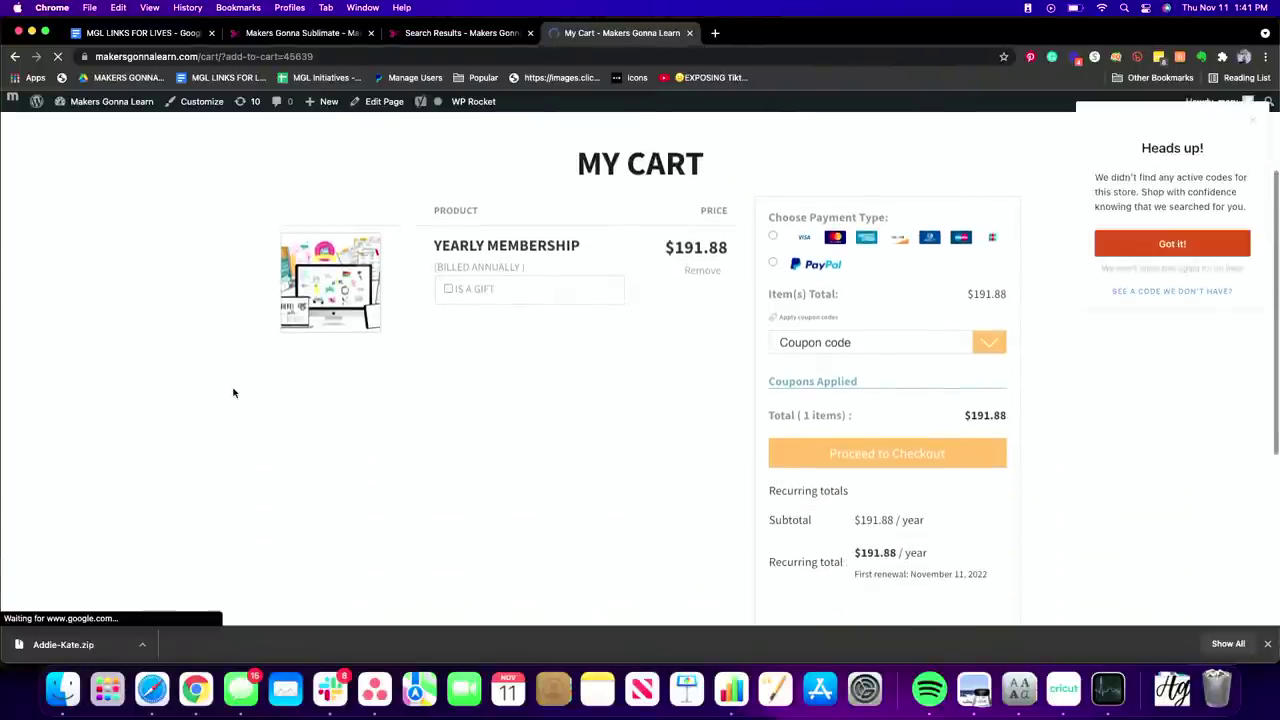
click(866, 281)
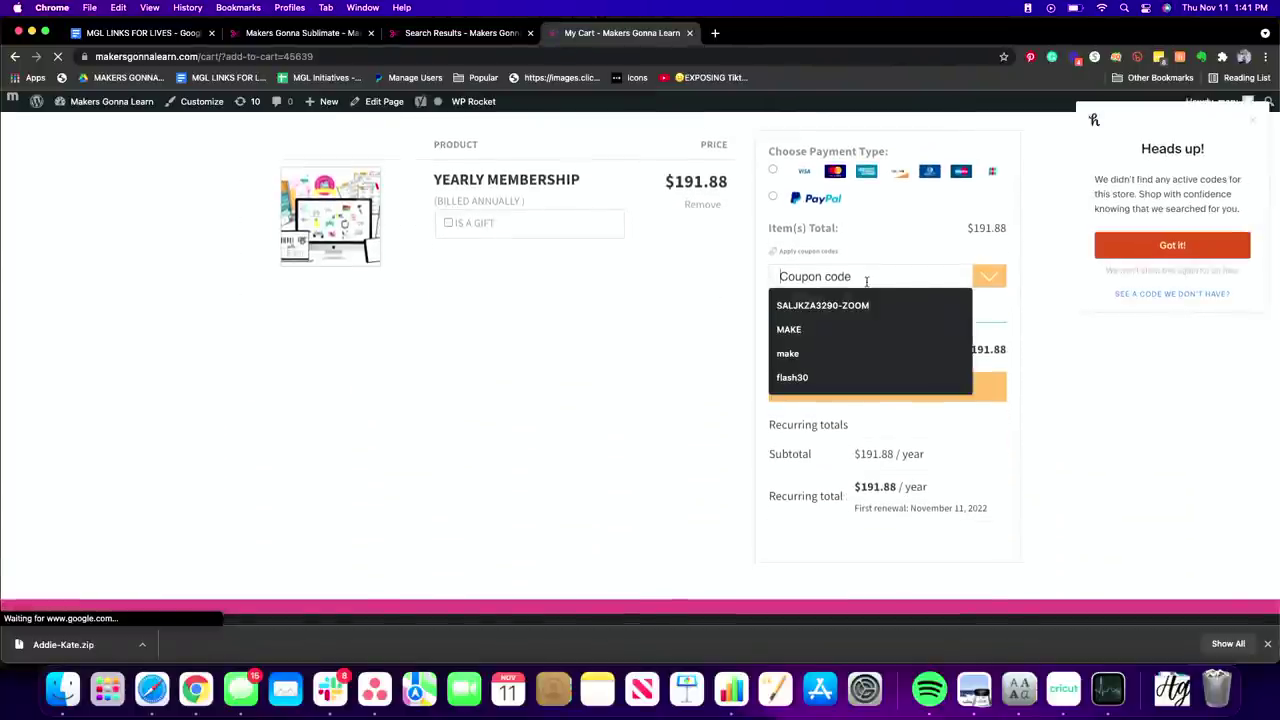
text(be)
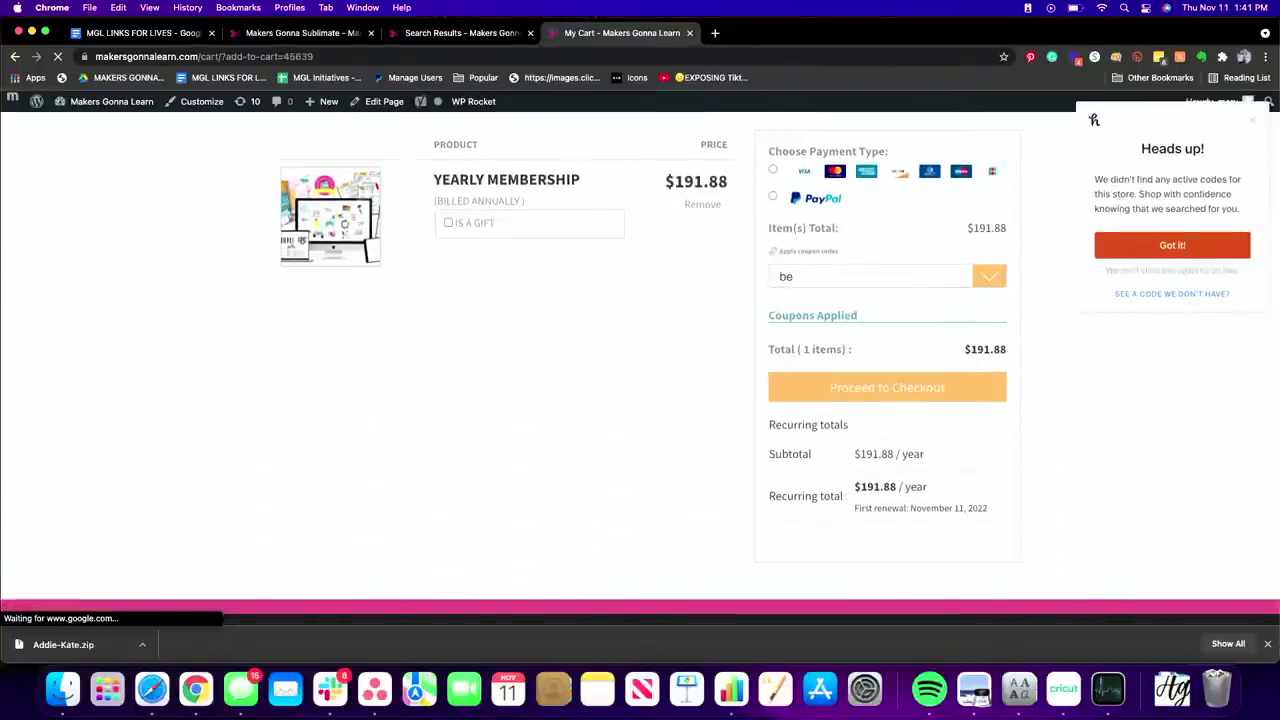
text(rs)
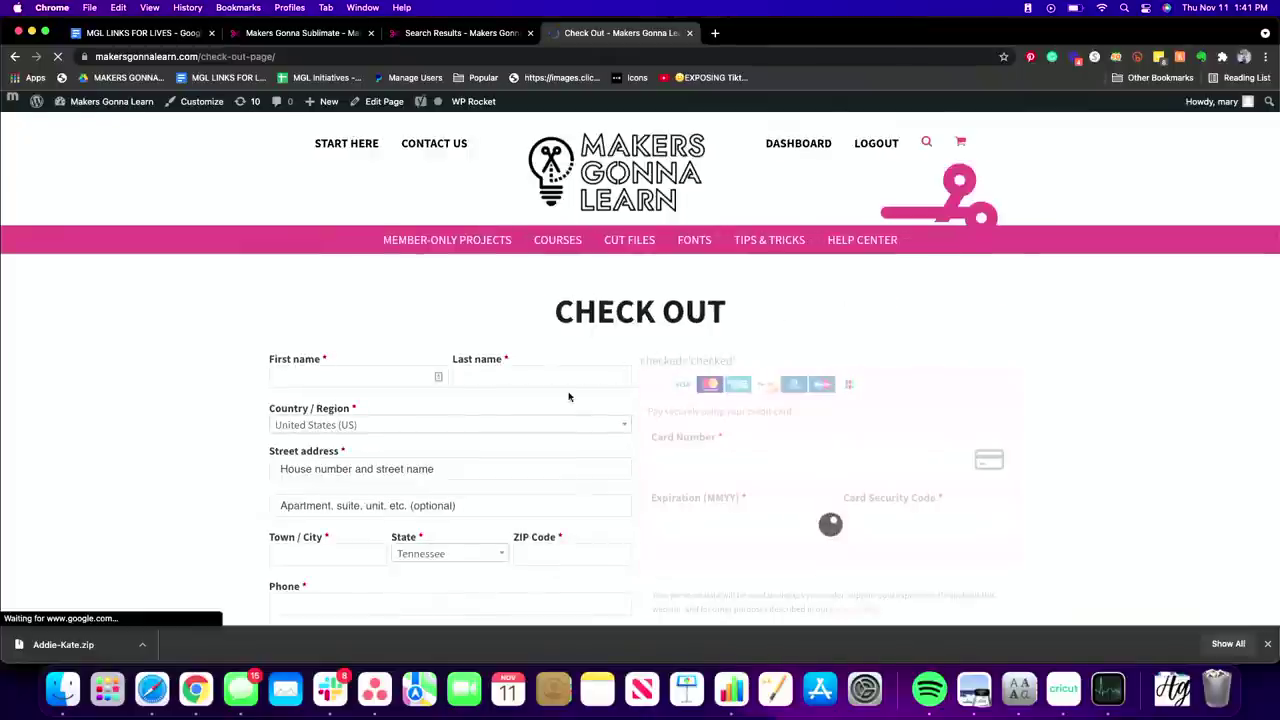
scroll(435, 420, down, 2)
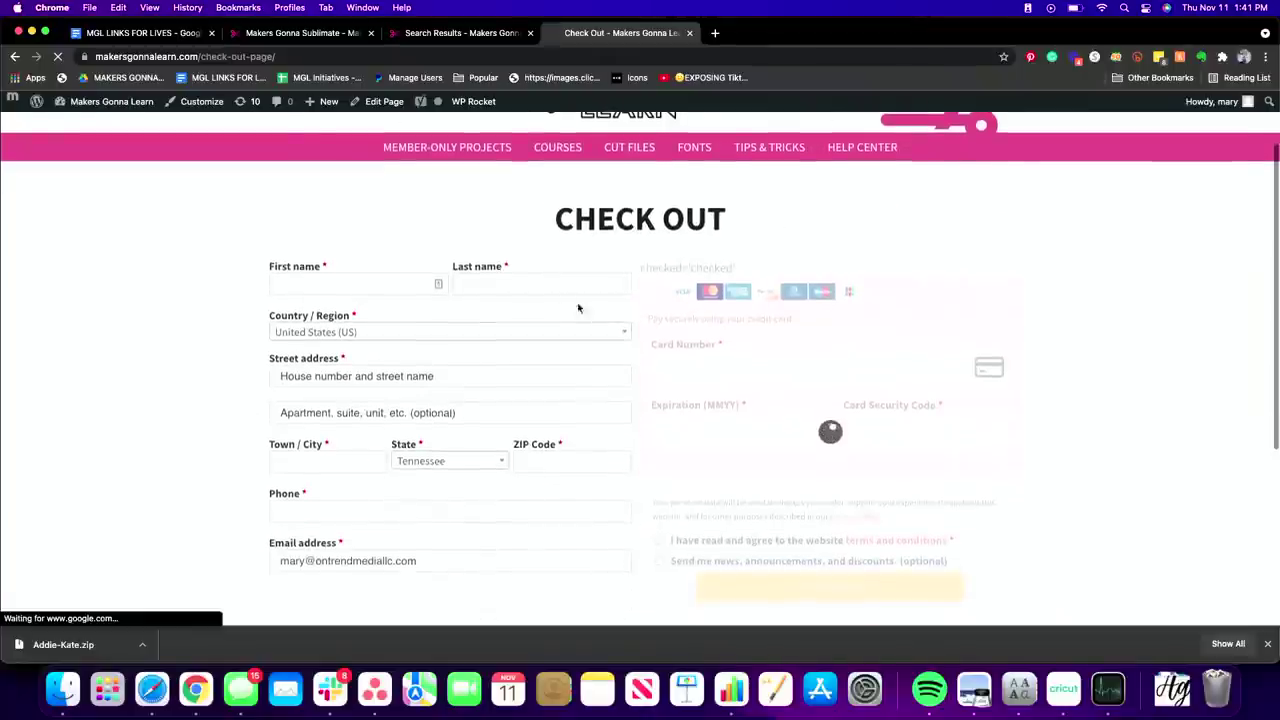
scroll(520, 491, down, 2)
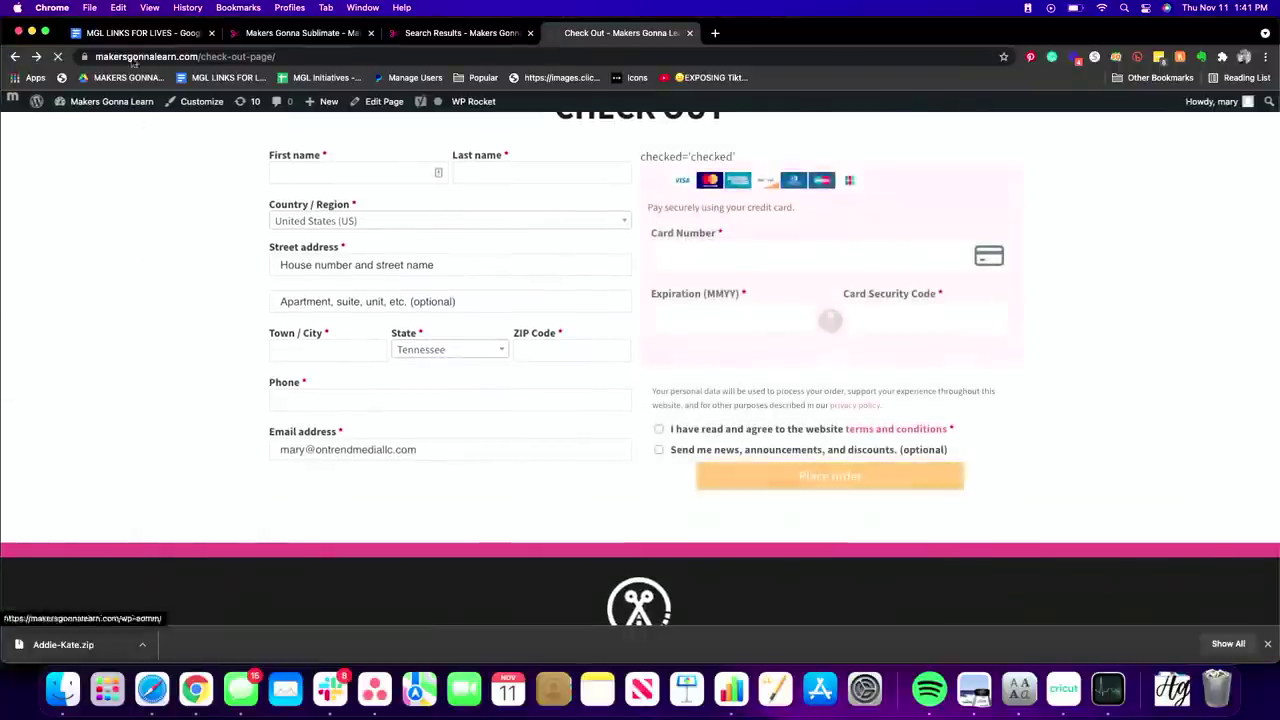
Return to the membership sign-up page and compare the plans, highlighting the annual plan's extras from Commercial License to 10+ Online Classes
click(18, 57)
click(17, 56)
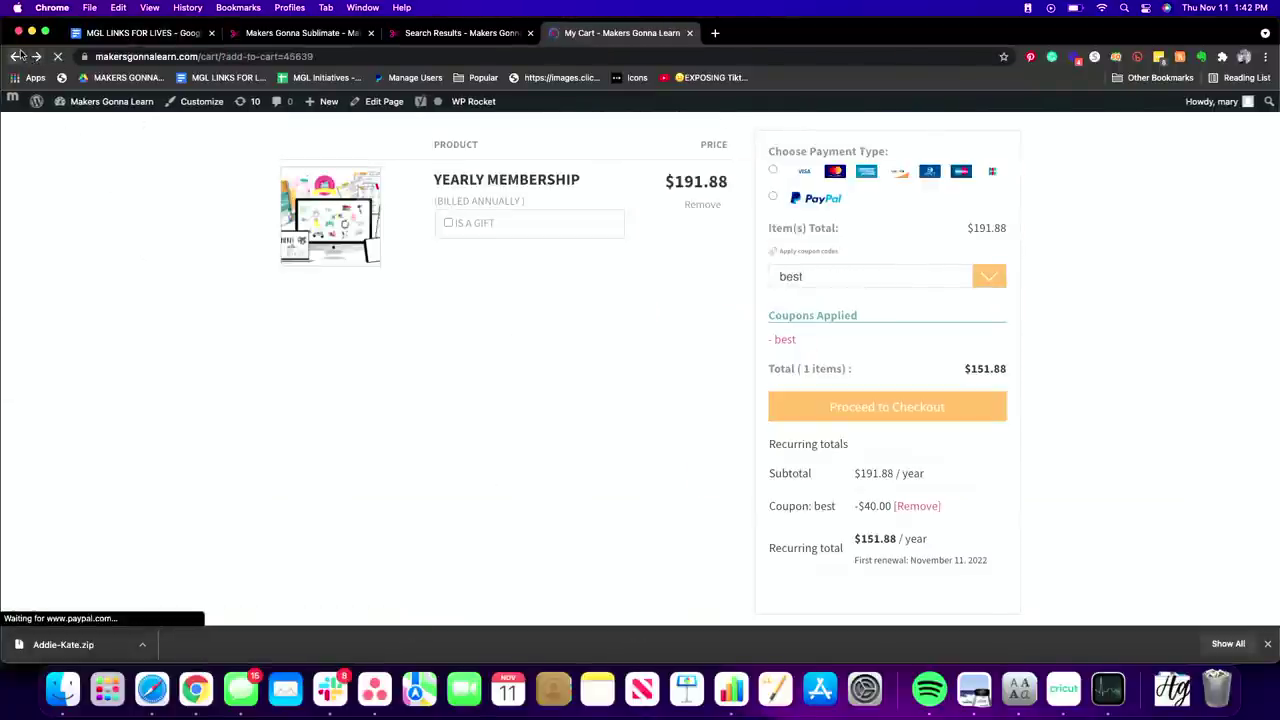
scroll(231, 412, down, 5)
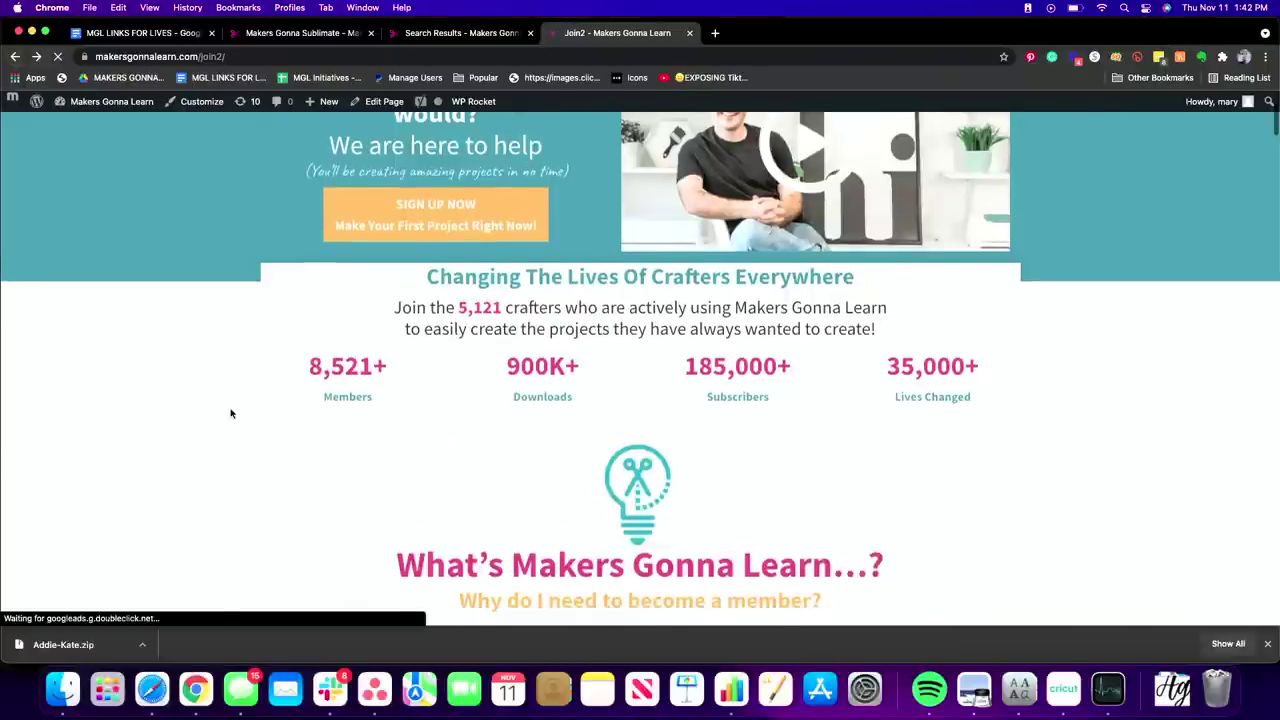
scroll(231, 413, down, 10)
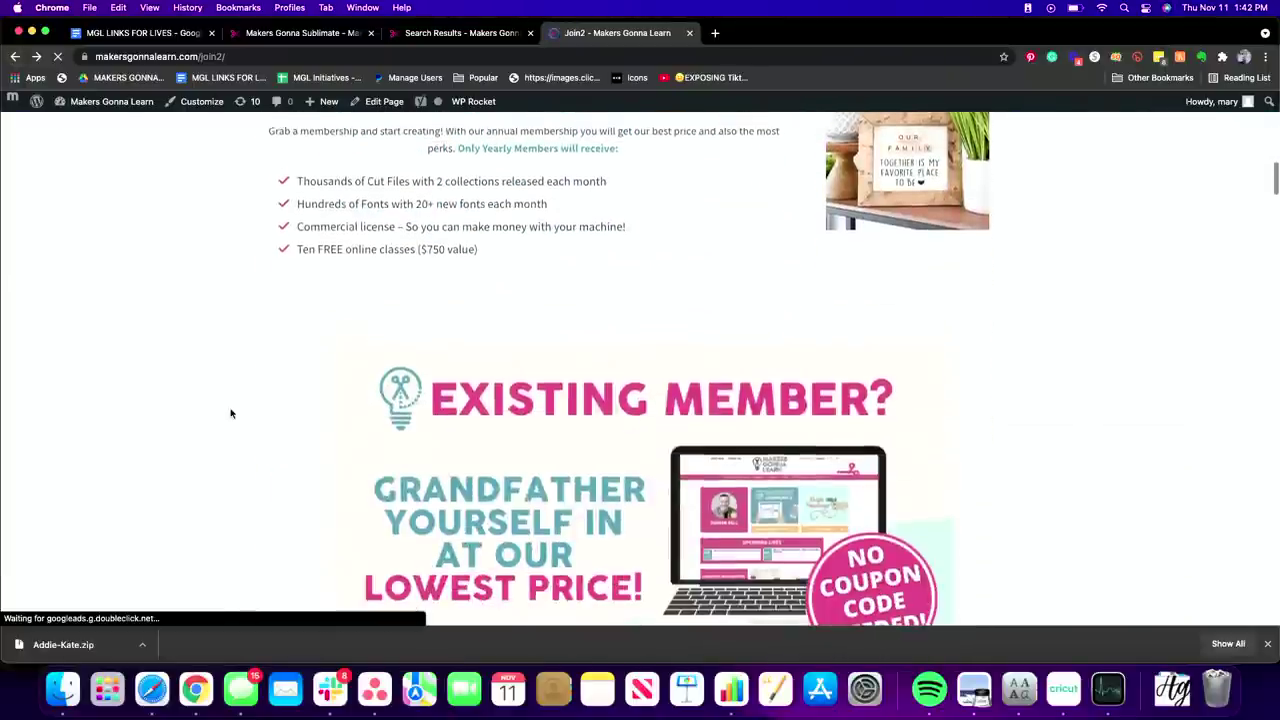
scroll(231, 412, down, 2)
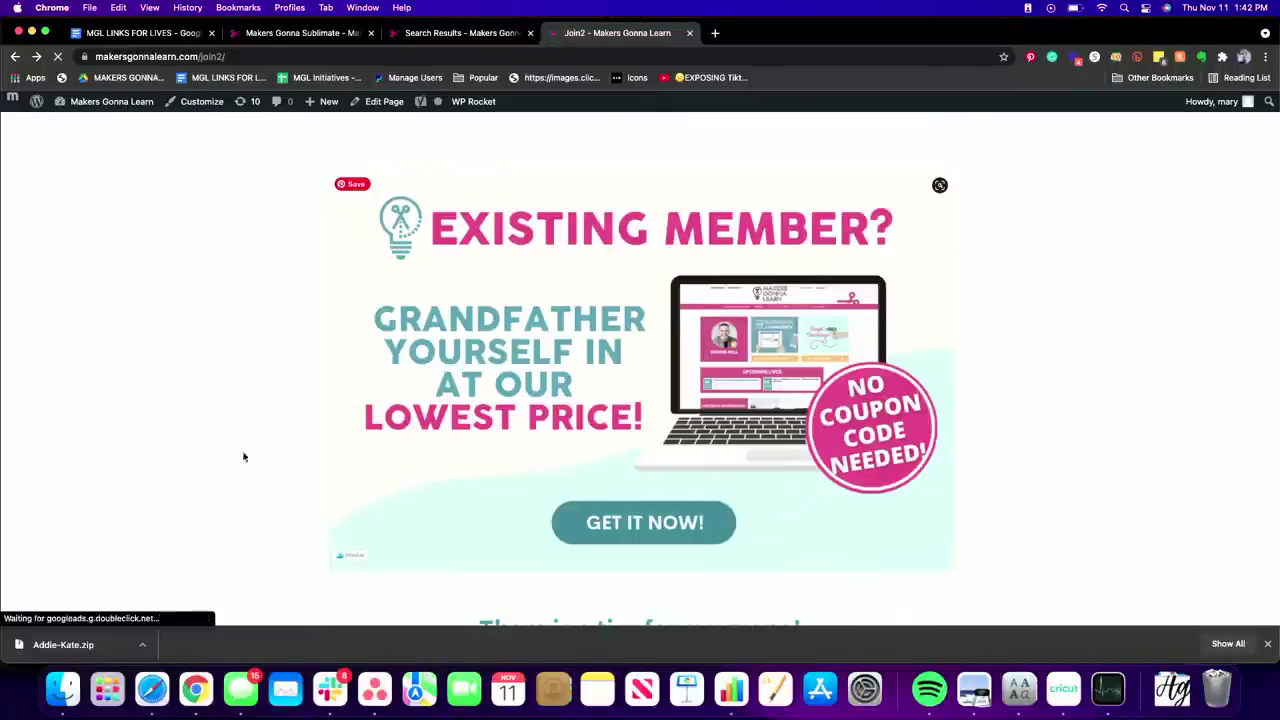
scroll(243, 457, down, 10)
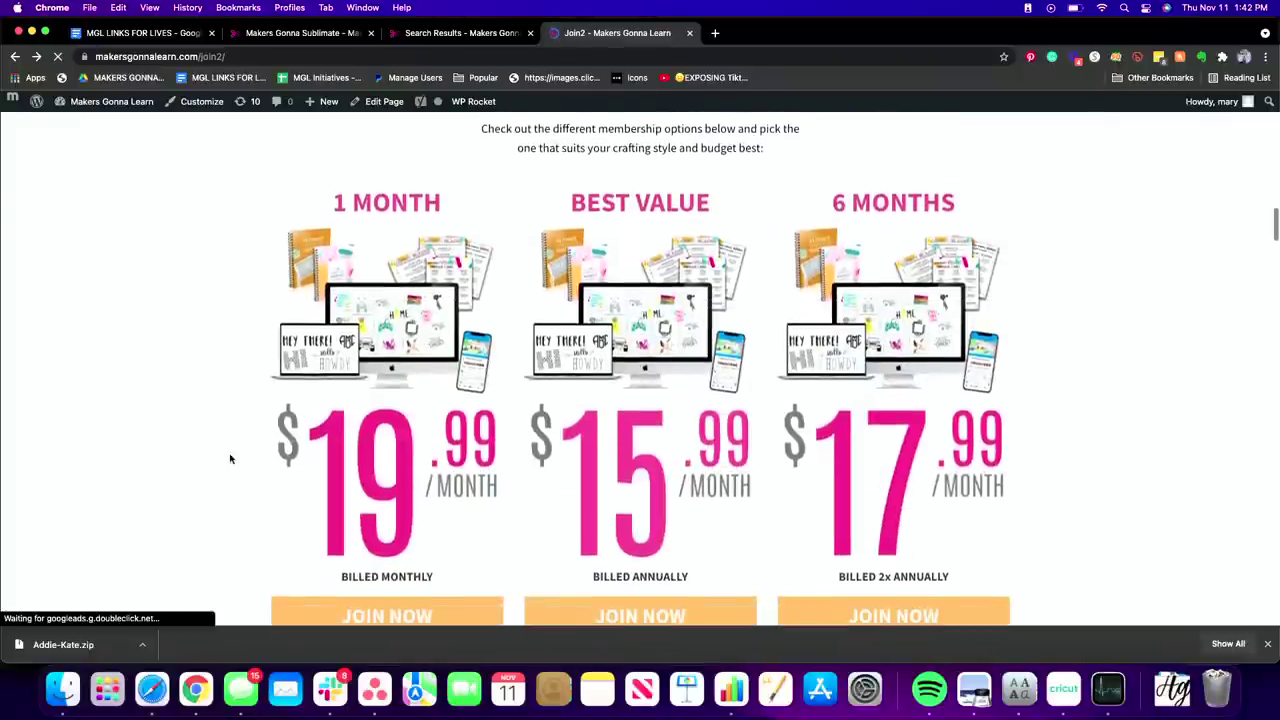
scroll(605, 395, down, 2)
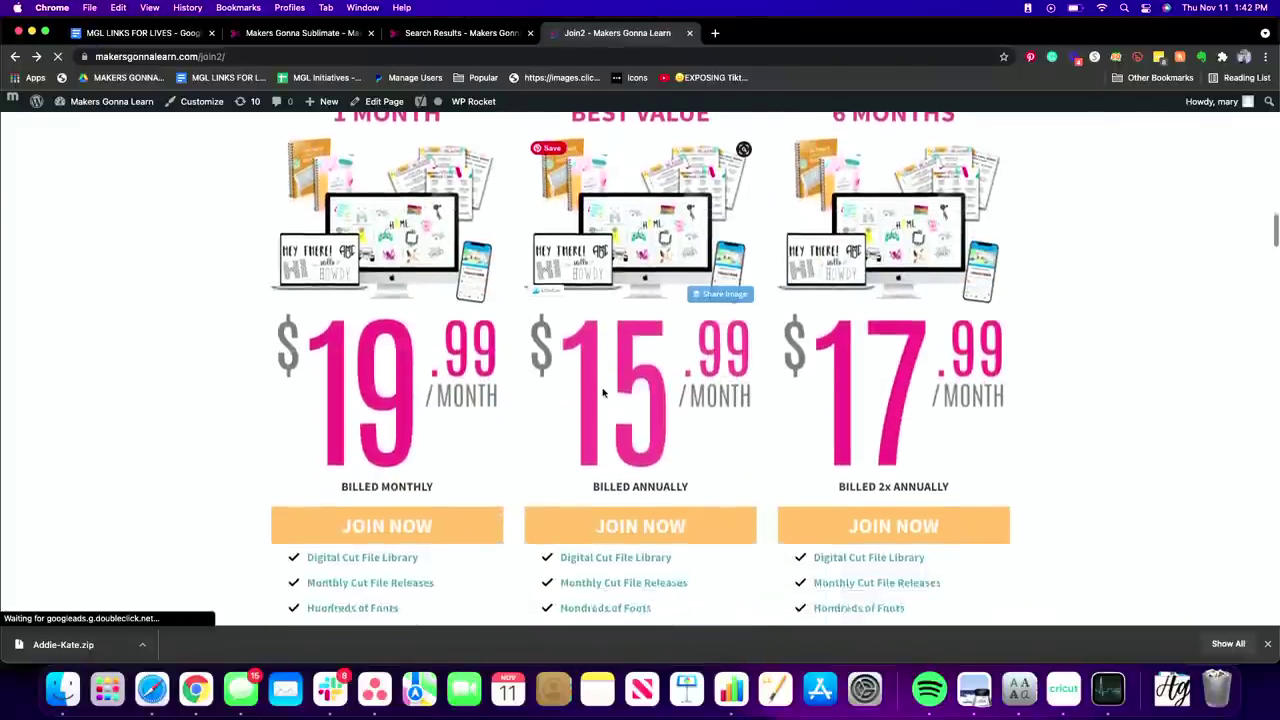
scroll(603, 393, down, 5)
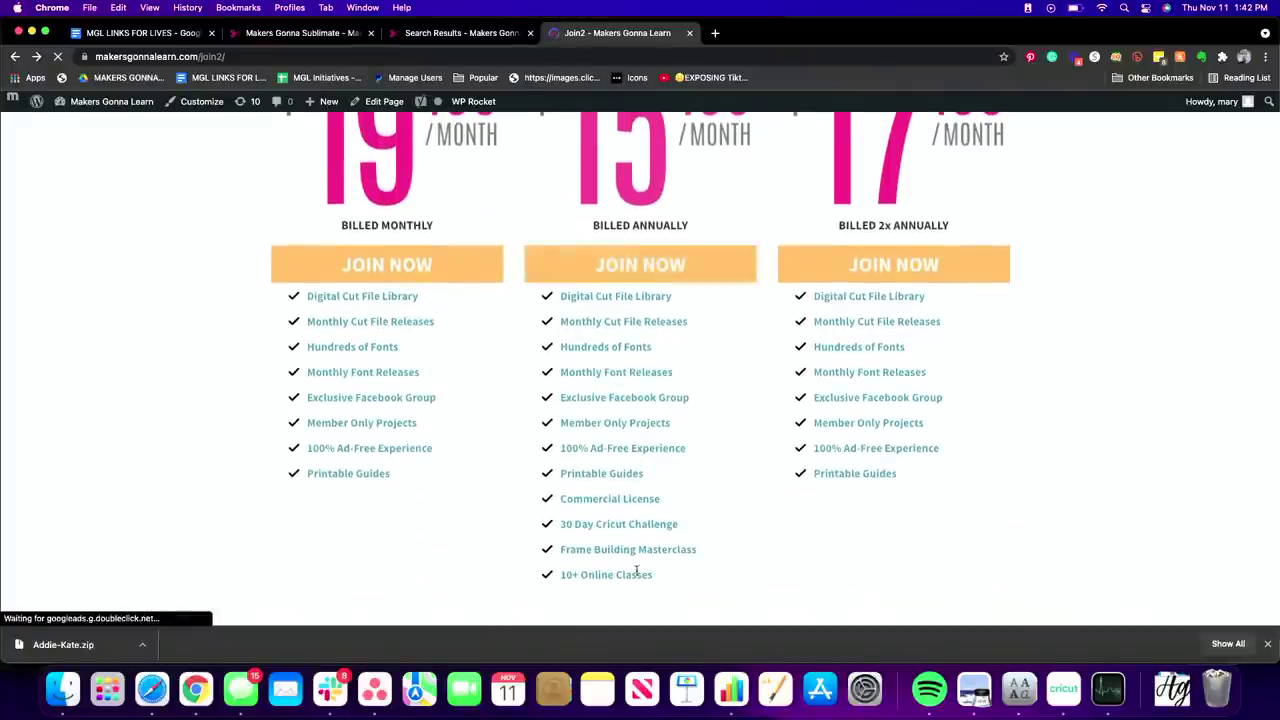
drag(640, 586, 544, 503)
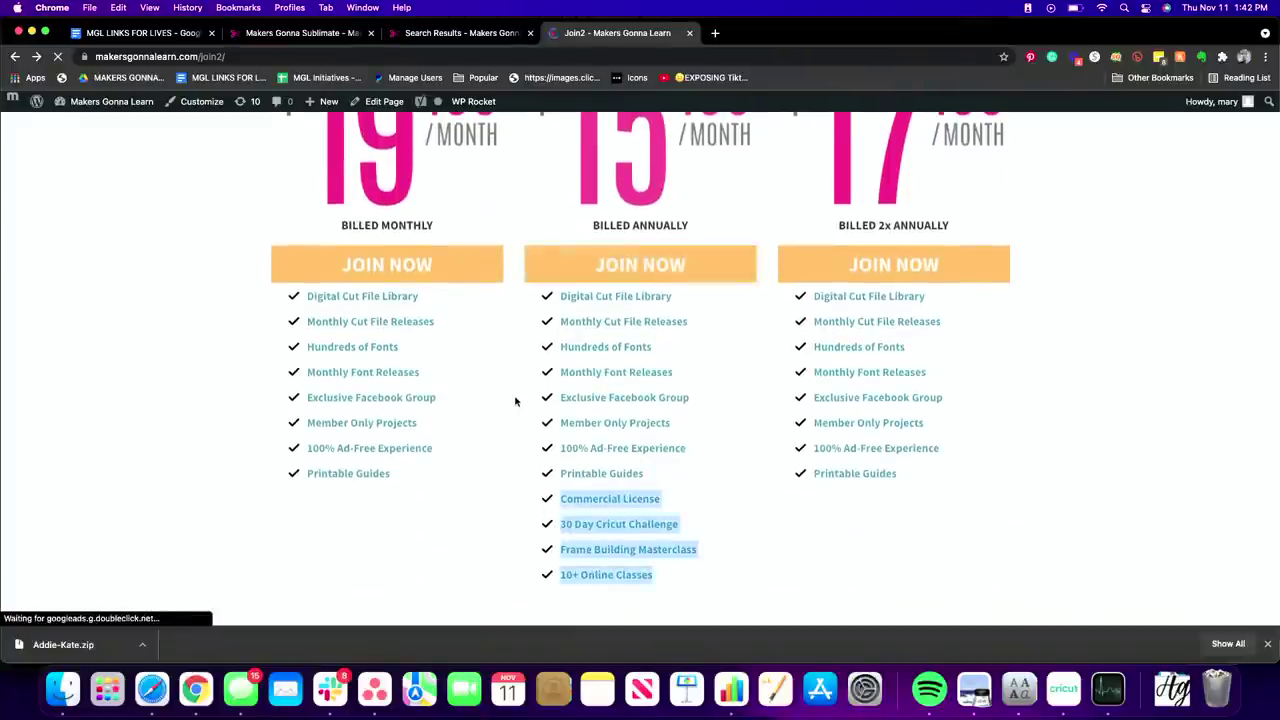
scroll(515, 401, up, 3)
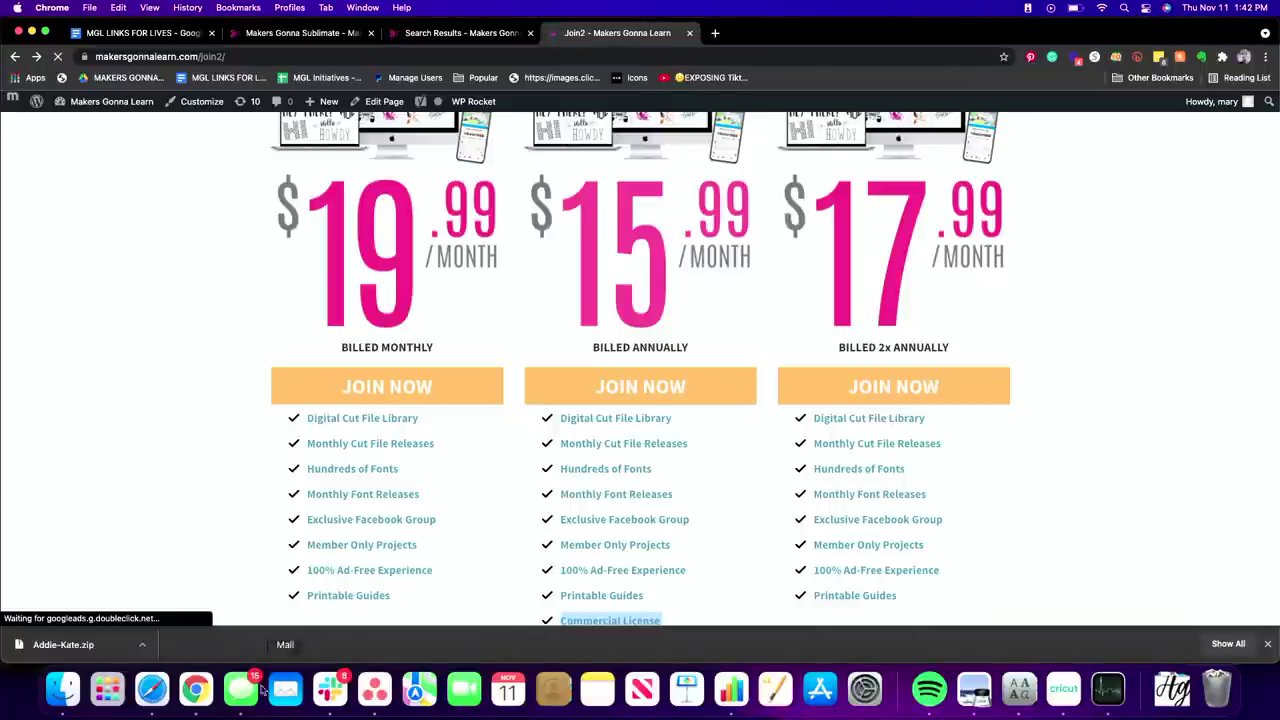
Switch to Cricut Design Space and examine the four name designs on the Acrylic Stocking Tags canvas at 150% zoom
click(1068, 711)
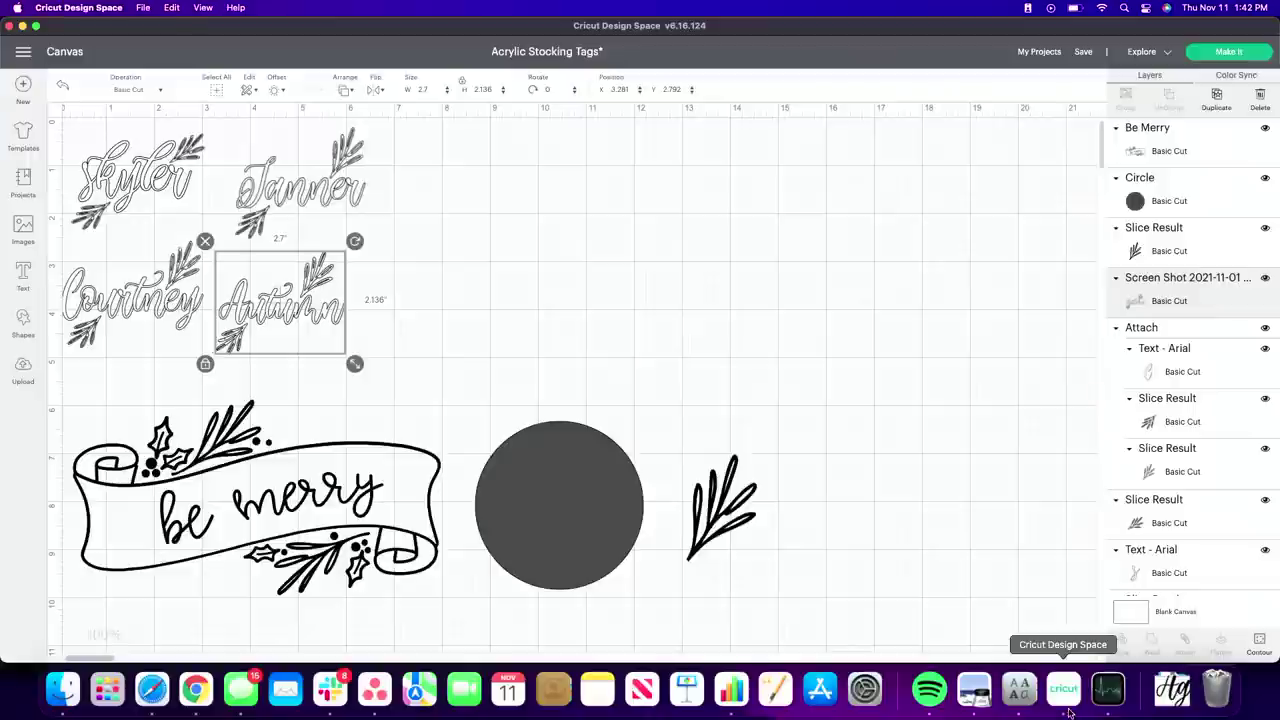
key(XF86MonBrightnessDown)
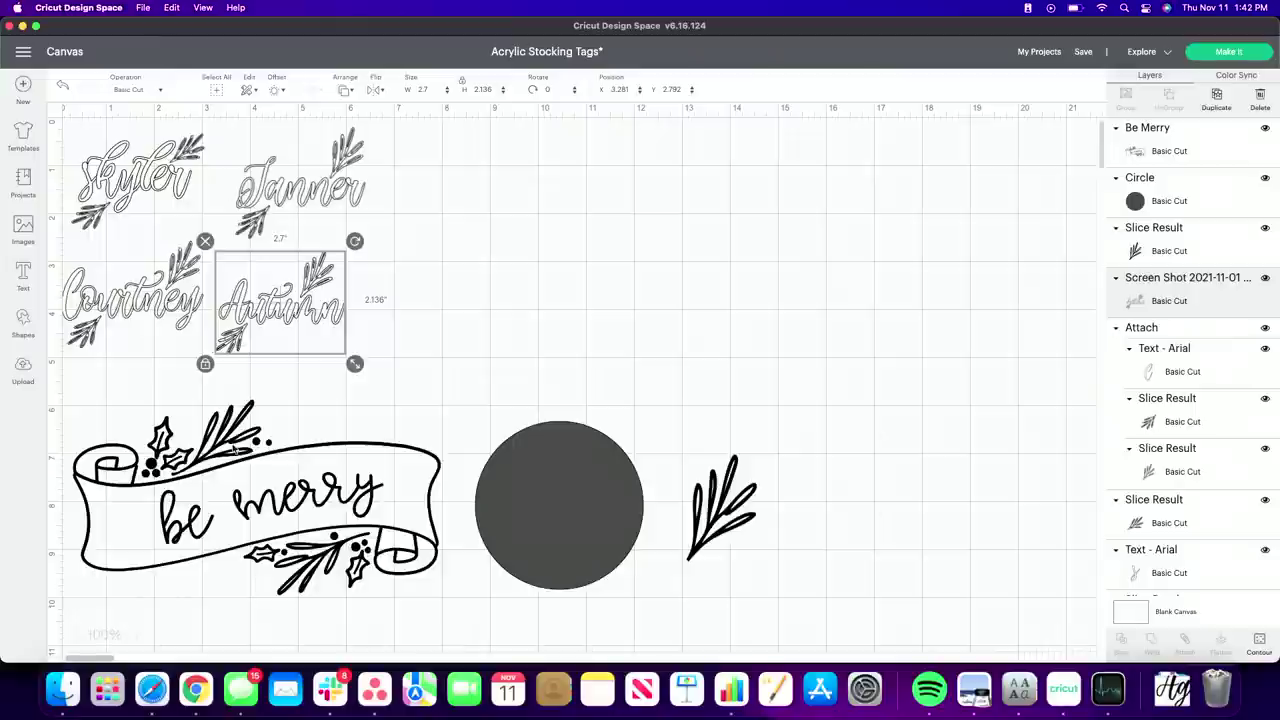
drag(437, 174, 84, 296)
double_click(87, 300)
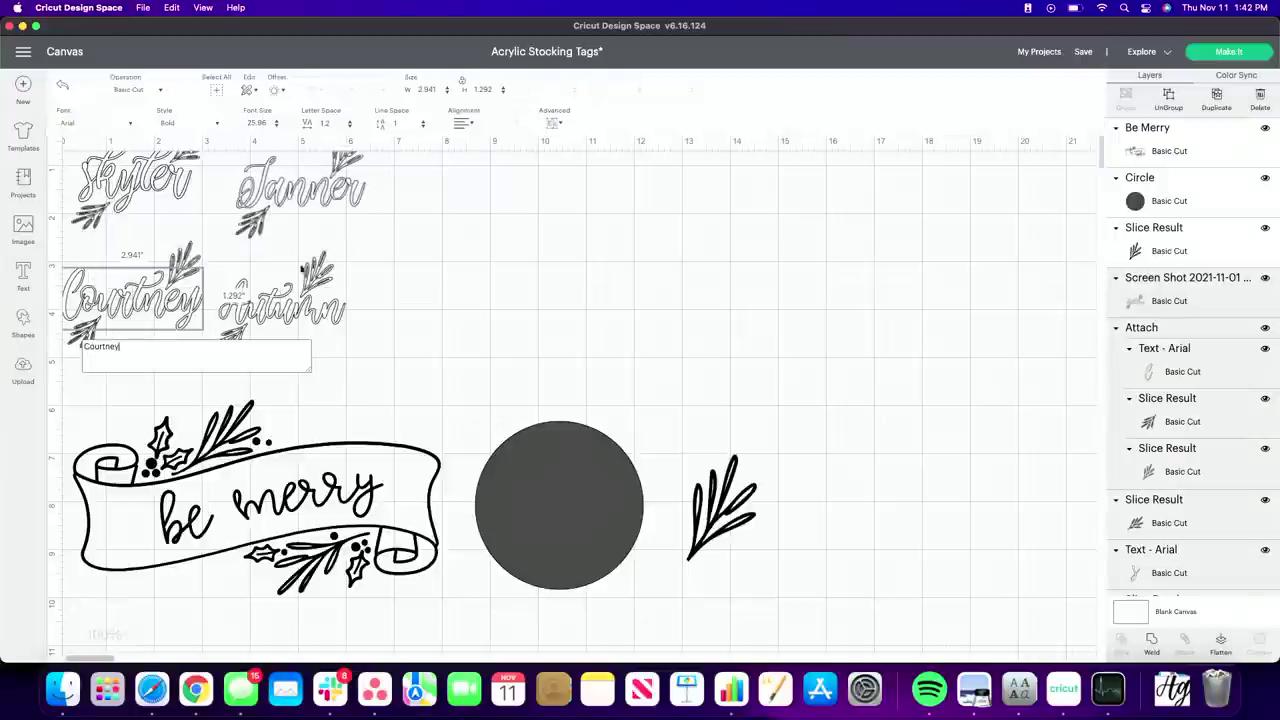
click(389, 290)
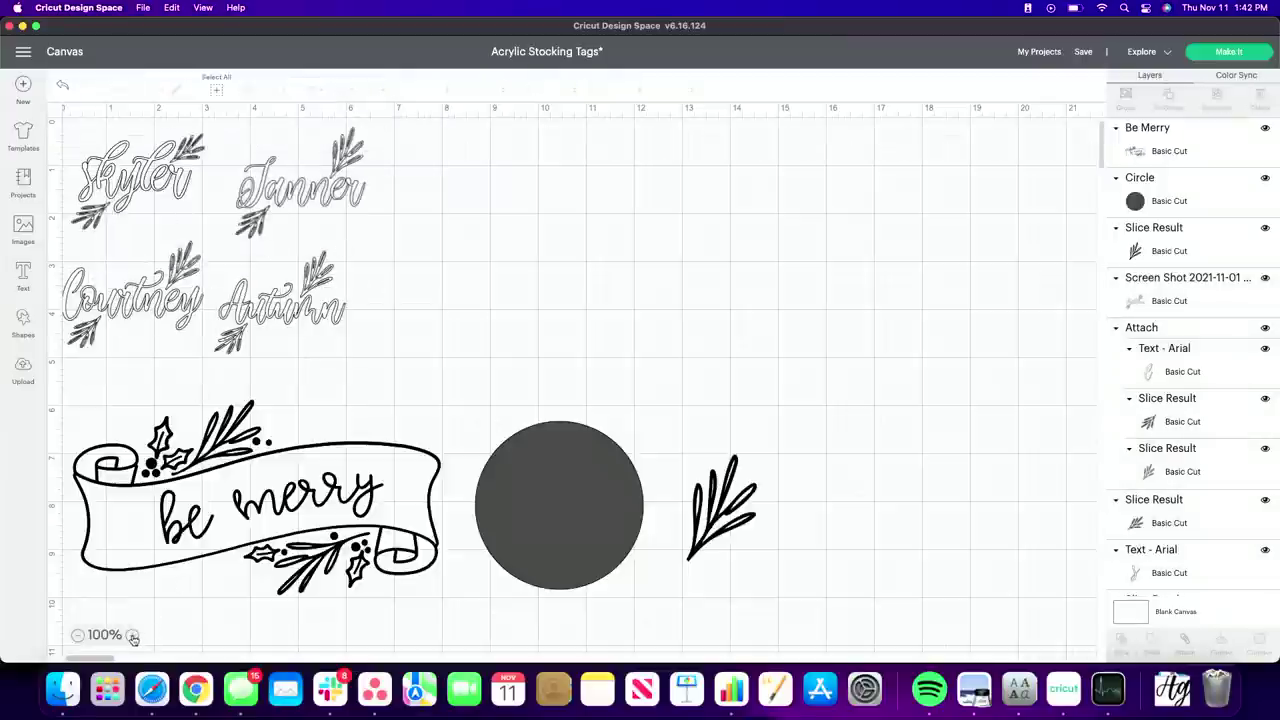
scroll(437, 437, up, 5)
scroll(437, 437, left, 5)
scroll(437, 437, up, 1)
scroll(438, 441, up, 3)
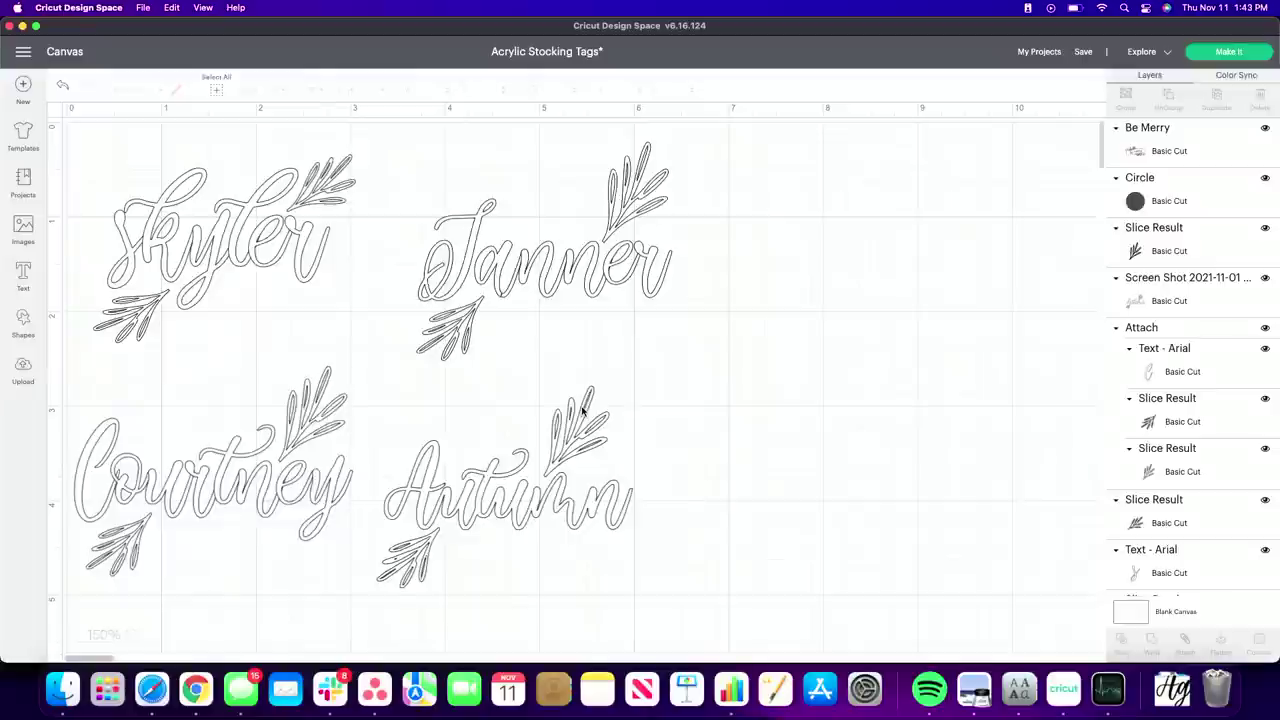
Examine the "be merry" banner, the dark circle and the separate leaf sprig, selecting each to check its size
scroll(582, 410, down, 10)
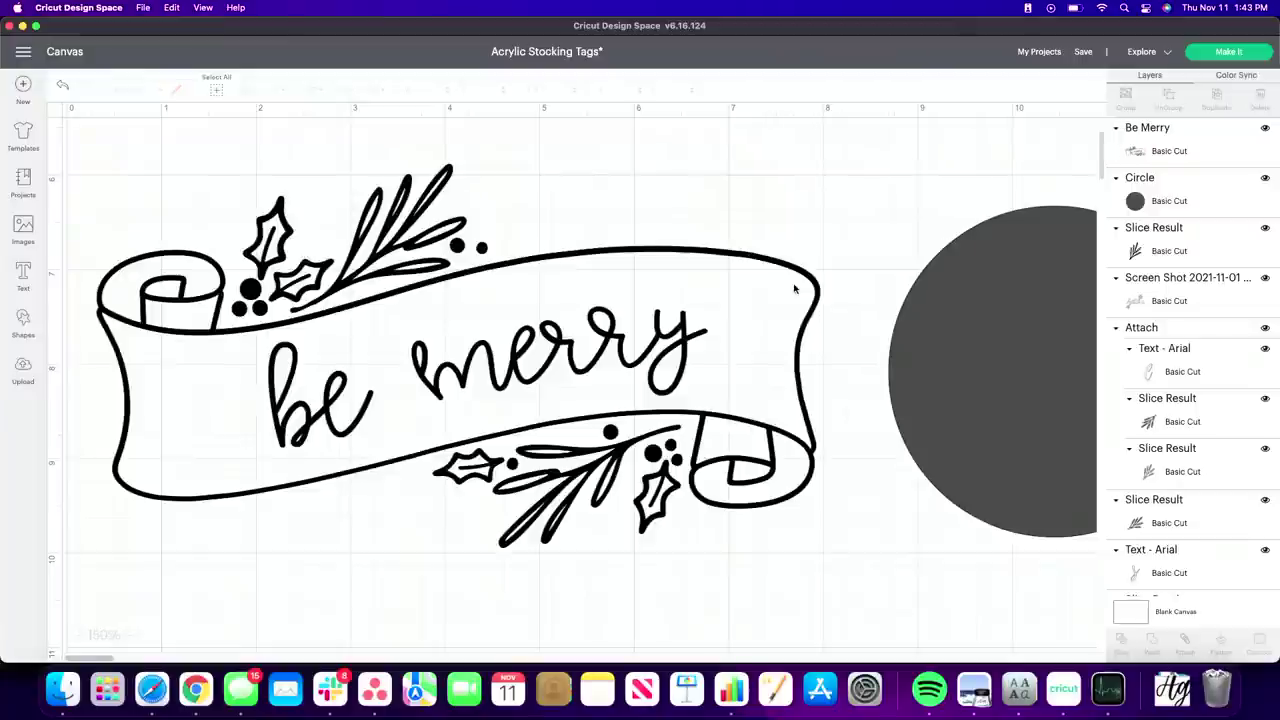
click(656, 345)
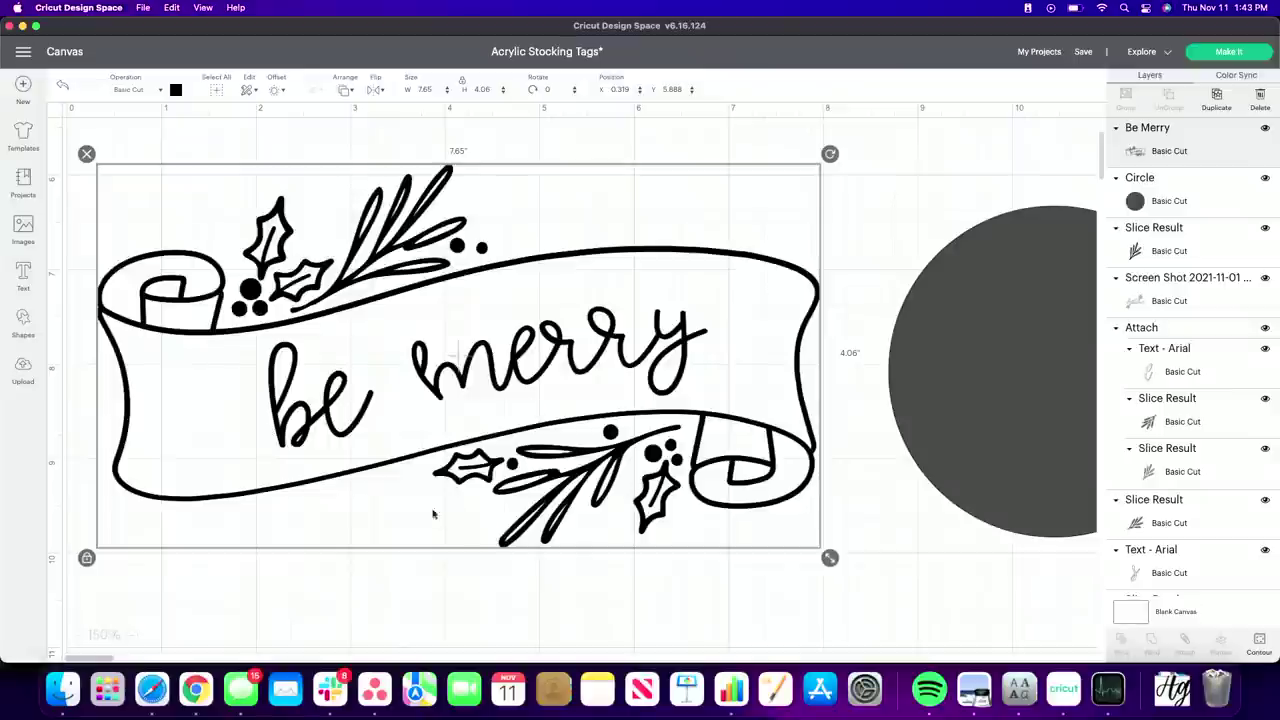
click(556, 595)
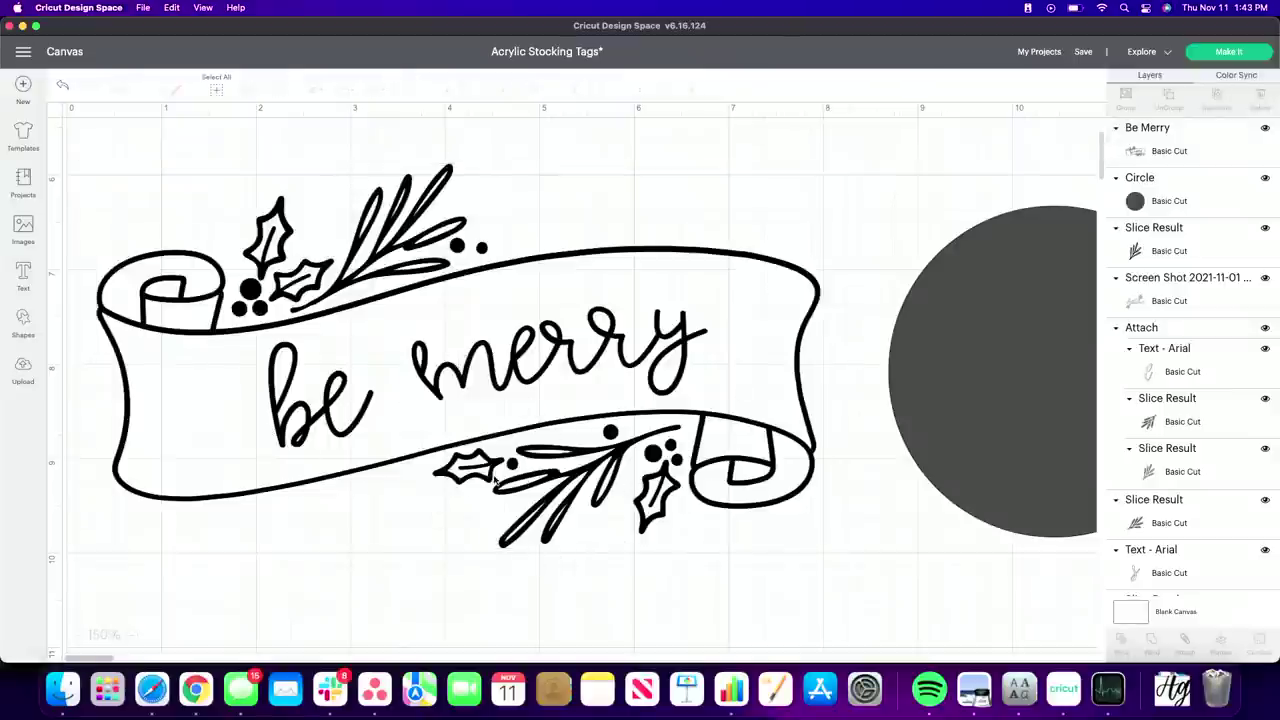
scroll(494, 480, right, 10)
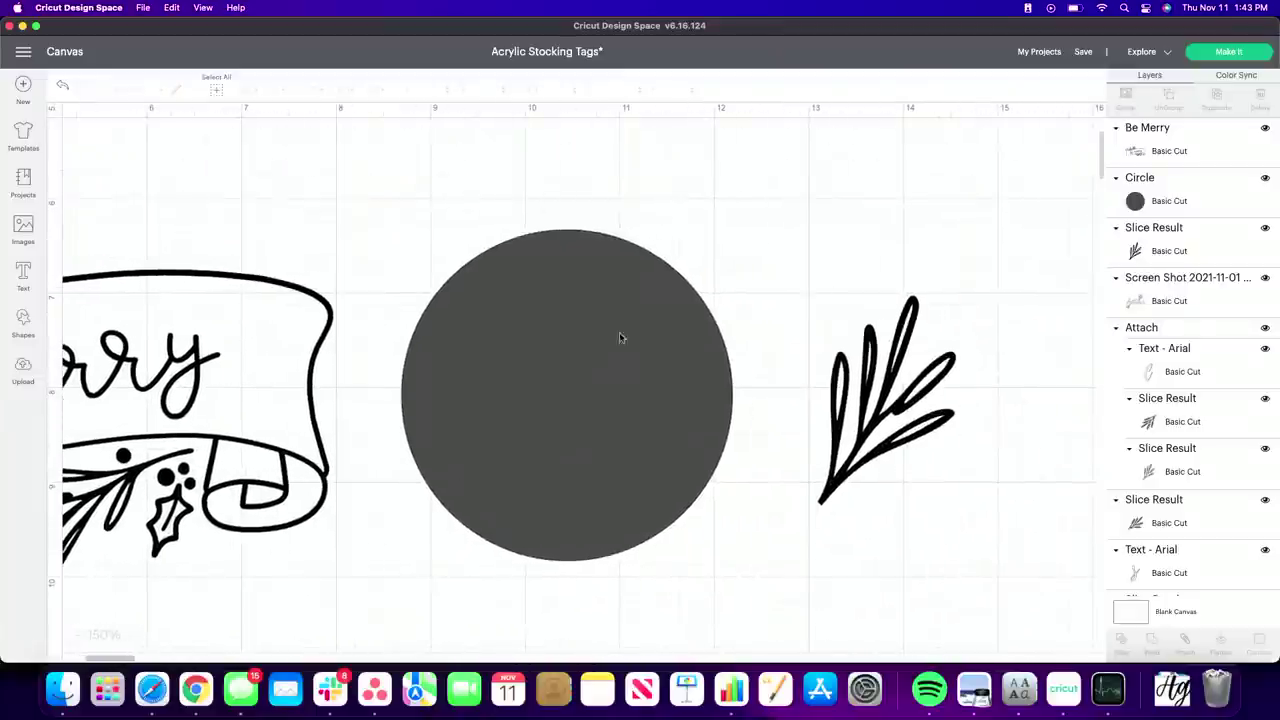
click(526, 378)
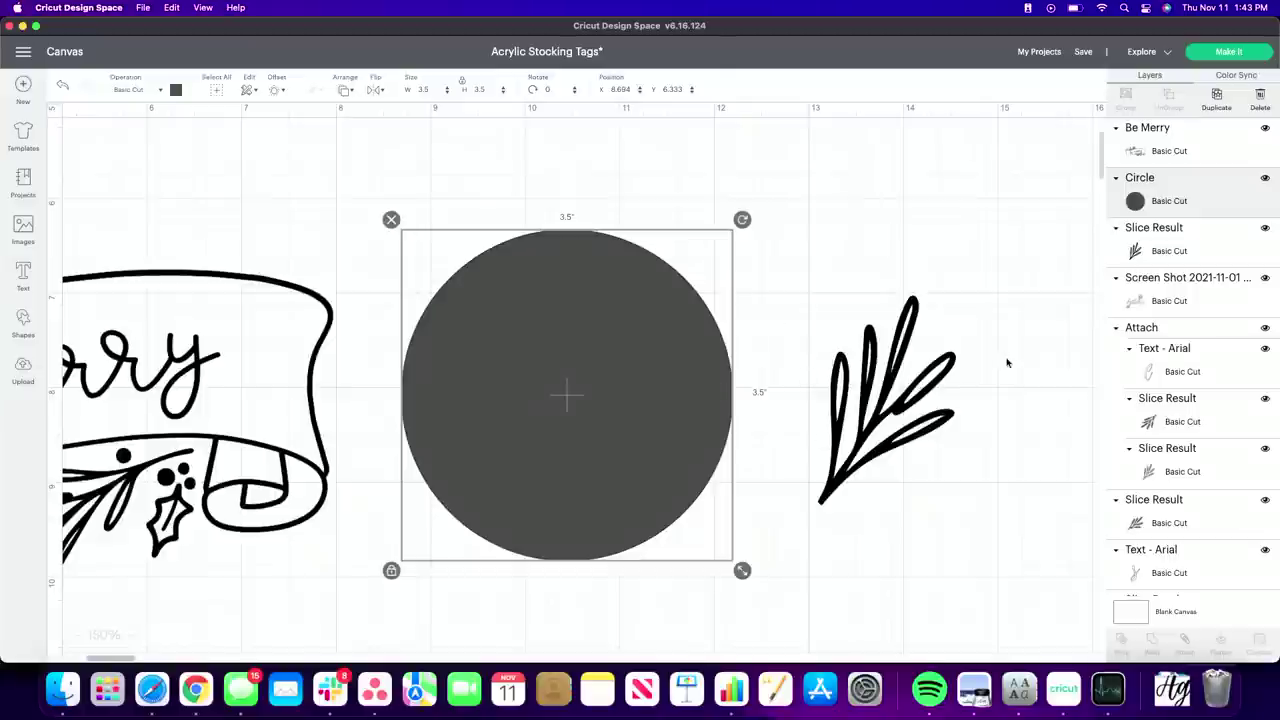
scroll(893, 357, right, 5)
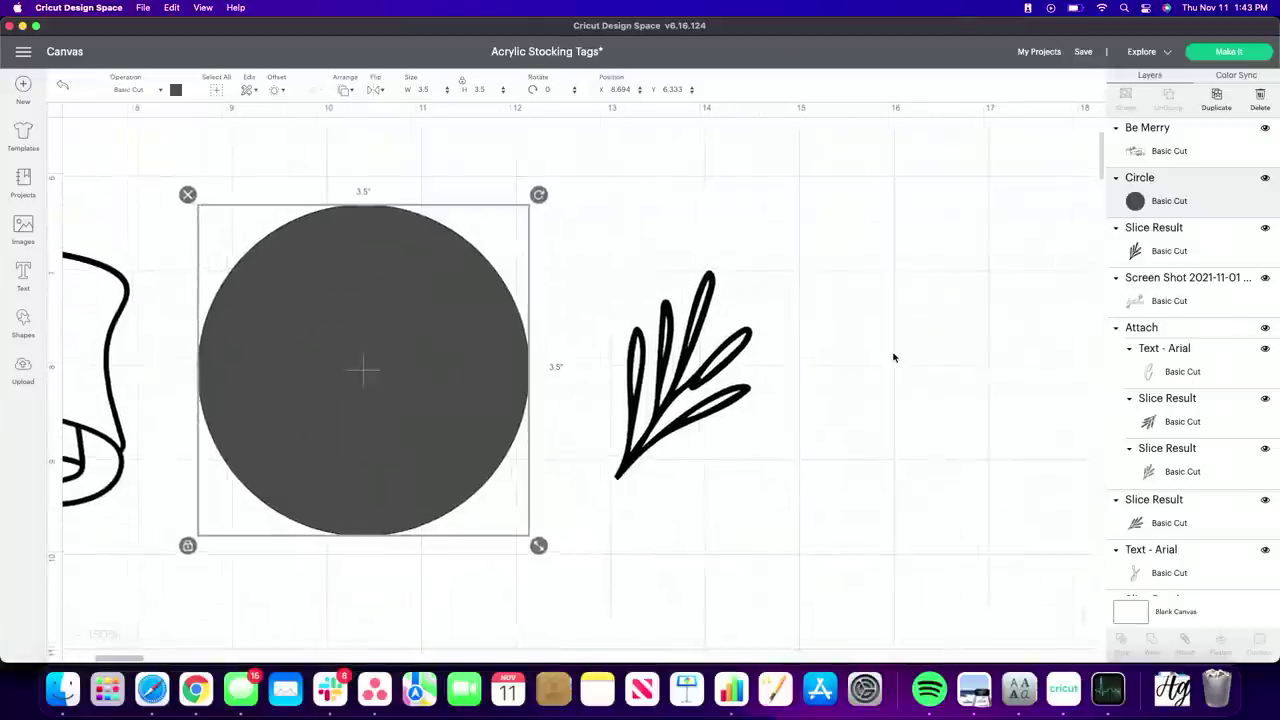
click(680, 380)
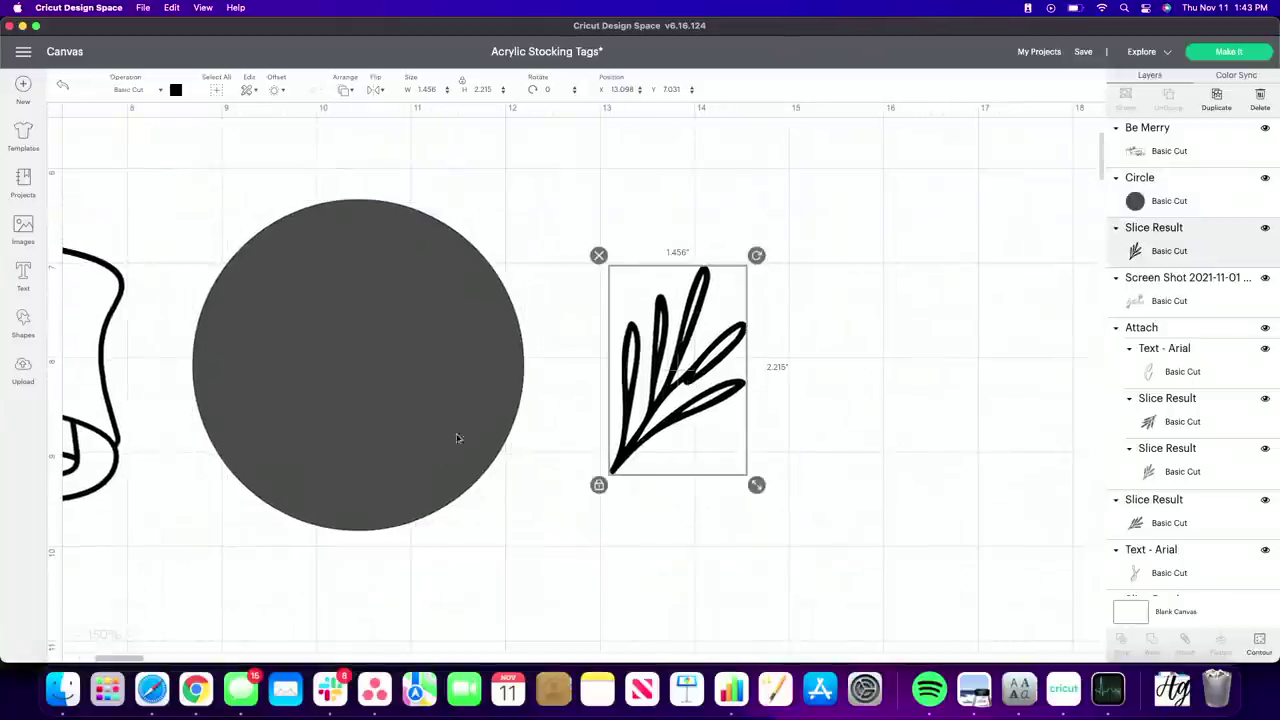
scroll(514, 449, left, 10)
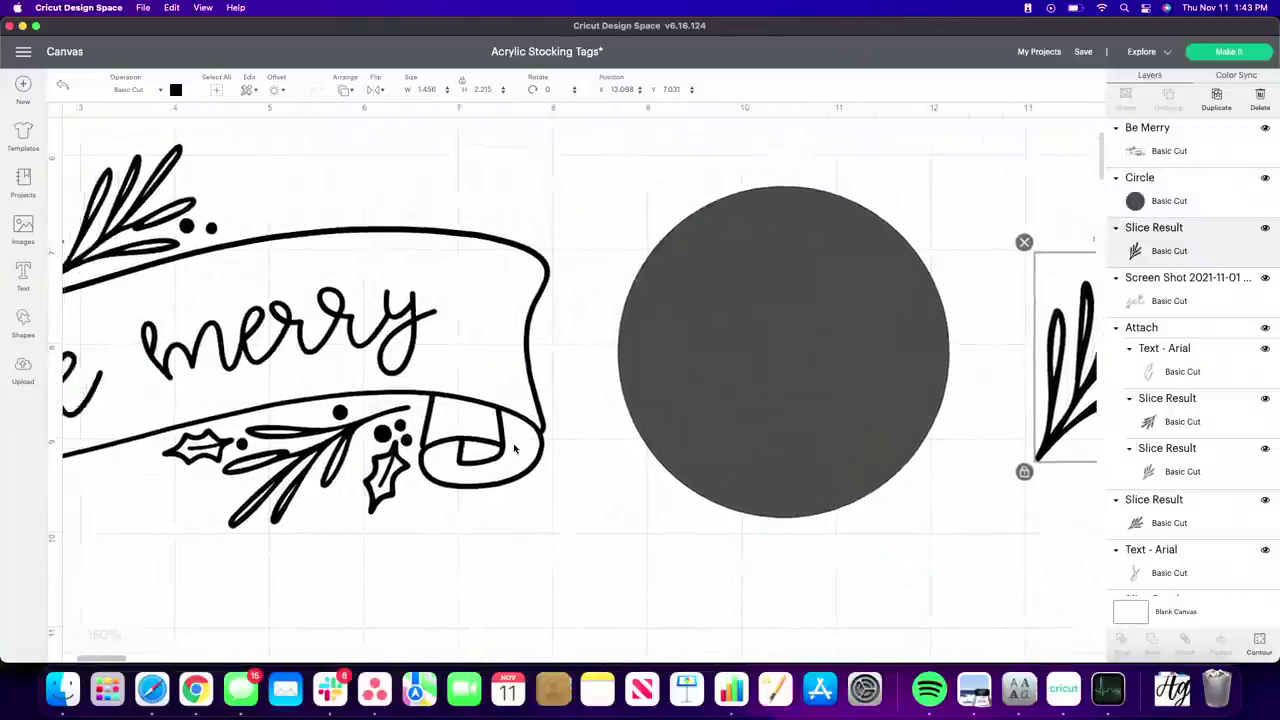
scroll(514, 449, left, 5)
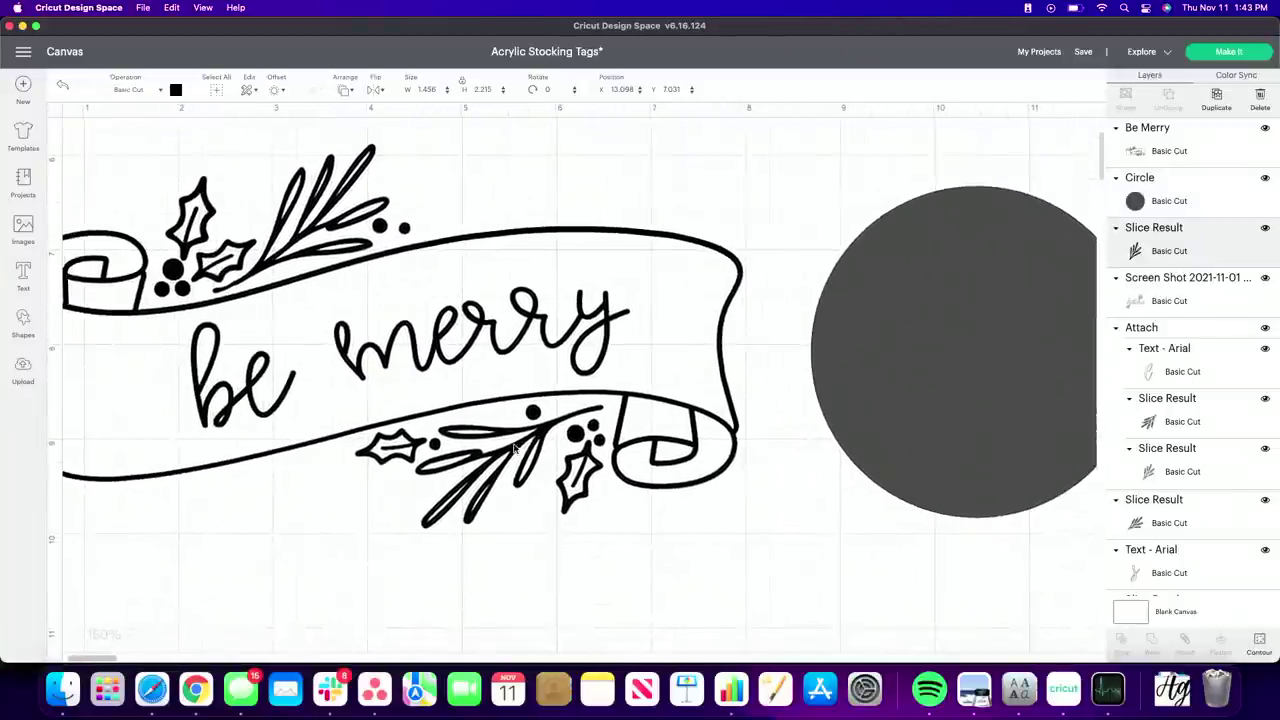
scroll(514, 449, left, 2)
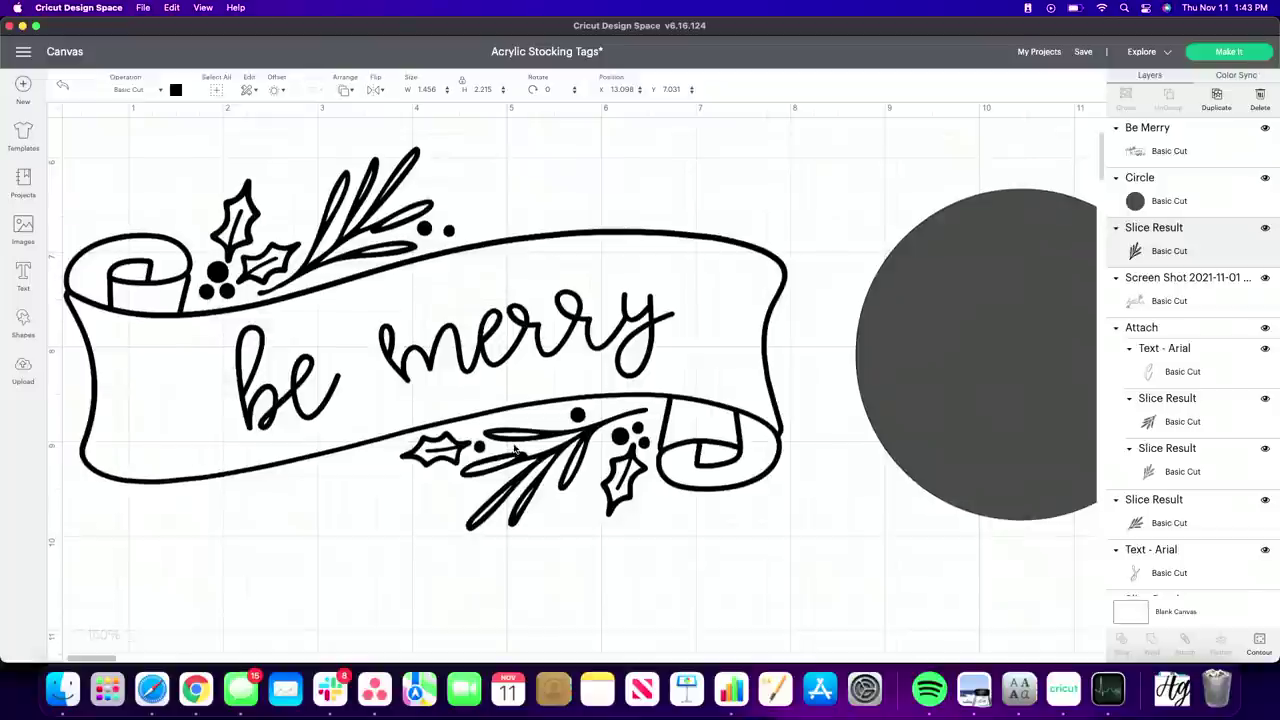
Add a square over the banner's lower leaf sprig, unlock its proportions and resize it to 2.944 × 2.014 in
click(27, 323)
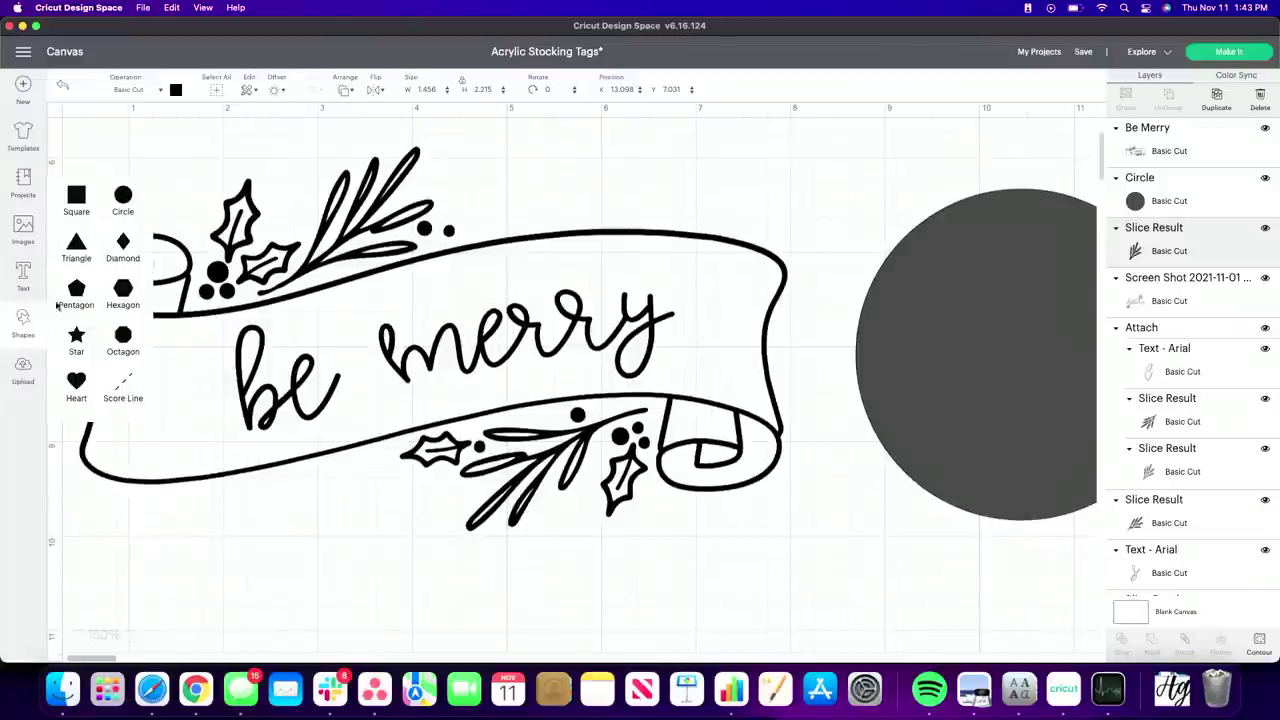
click(76, 196)
drag(361, 375, 619, 500)
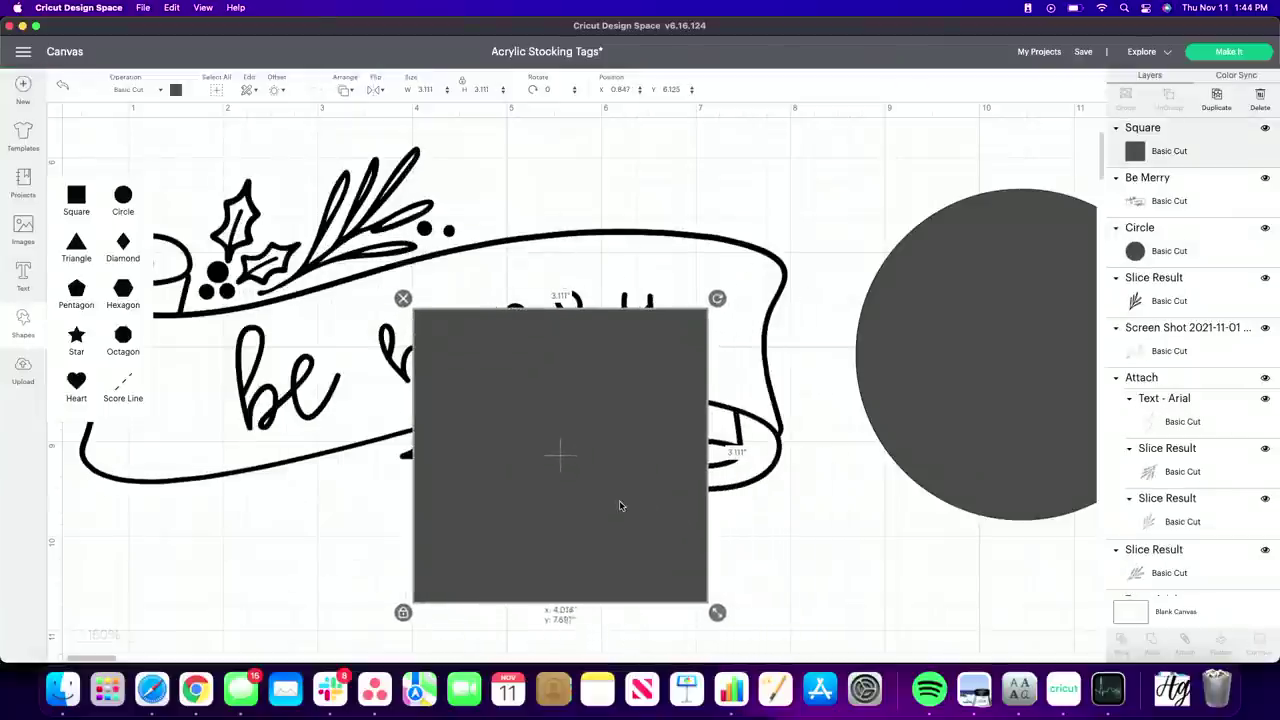
click(403, 612)
drag(717, 612, 725, 569)
drag(590, 446, 591, 511)
drag(723, 634, 702, 577)
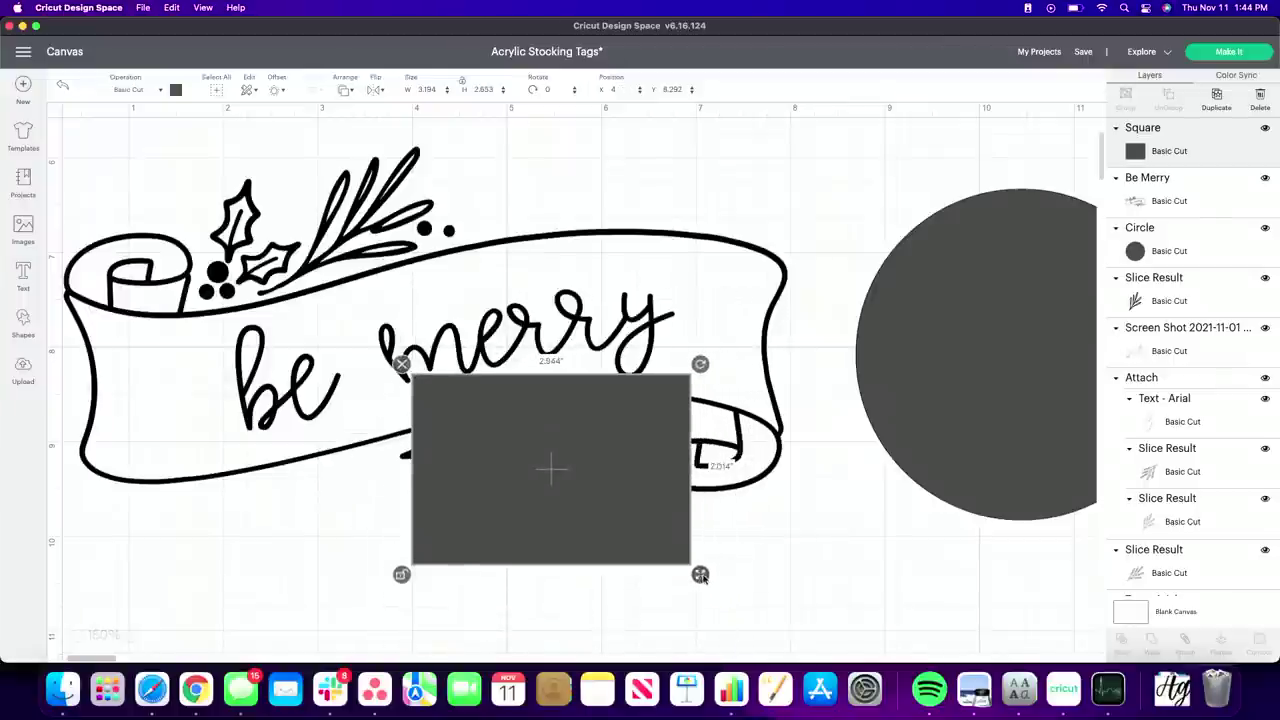
click(805, 576)
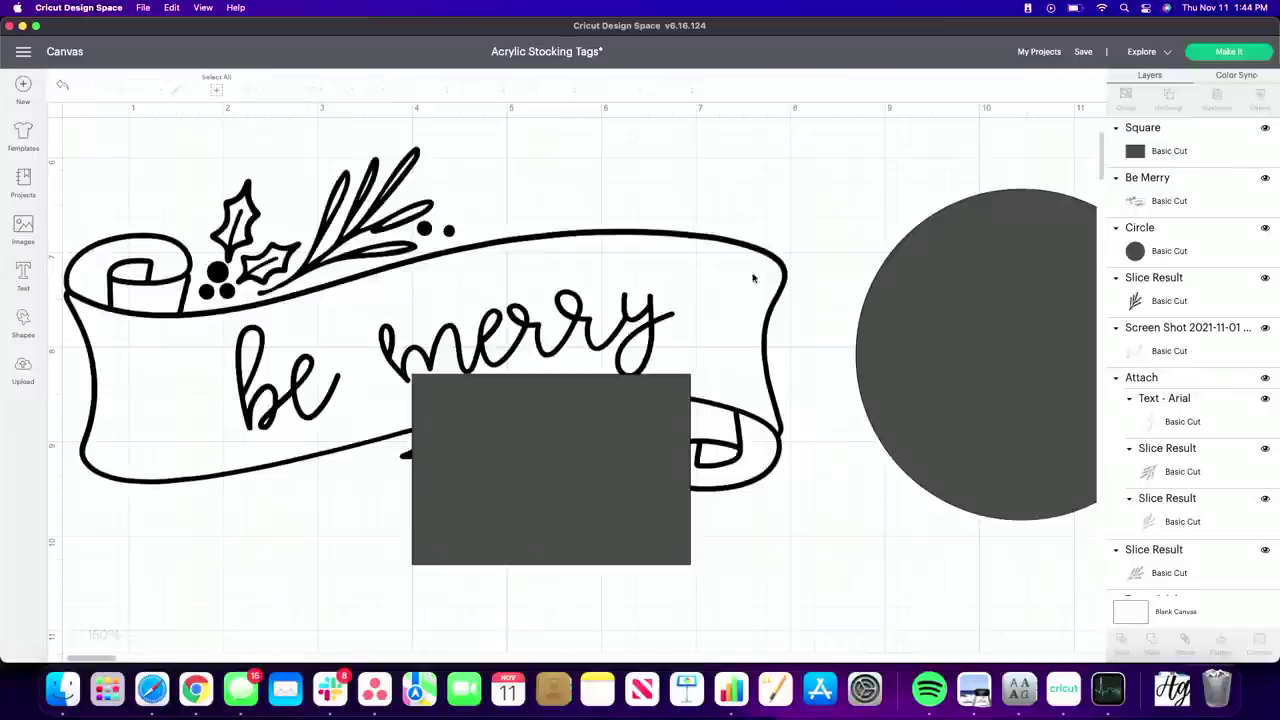
Nudge the "be merry" banner up and to the left, and move the rectangle to X 3.875, Y 8.306 over its lower leaves
drag(747, 171, 693, 163)
mouse_move(514, 562)
mouse_down()
mouse_move(545, 557)
mouse_move(500, 560)
mouse_up()
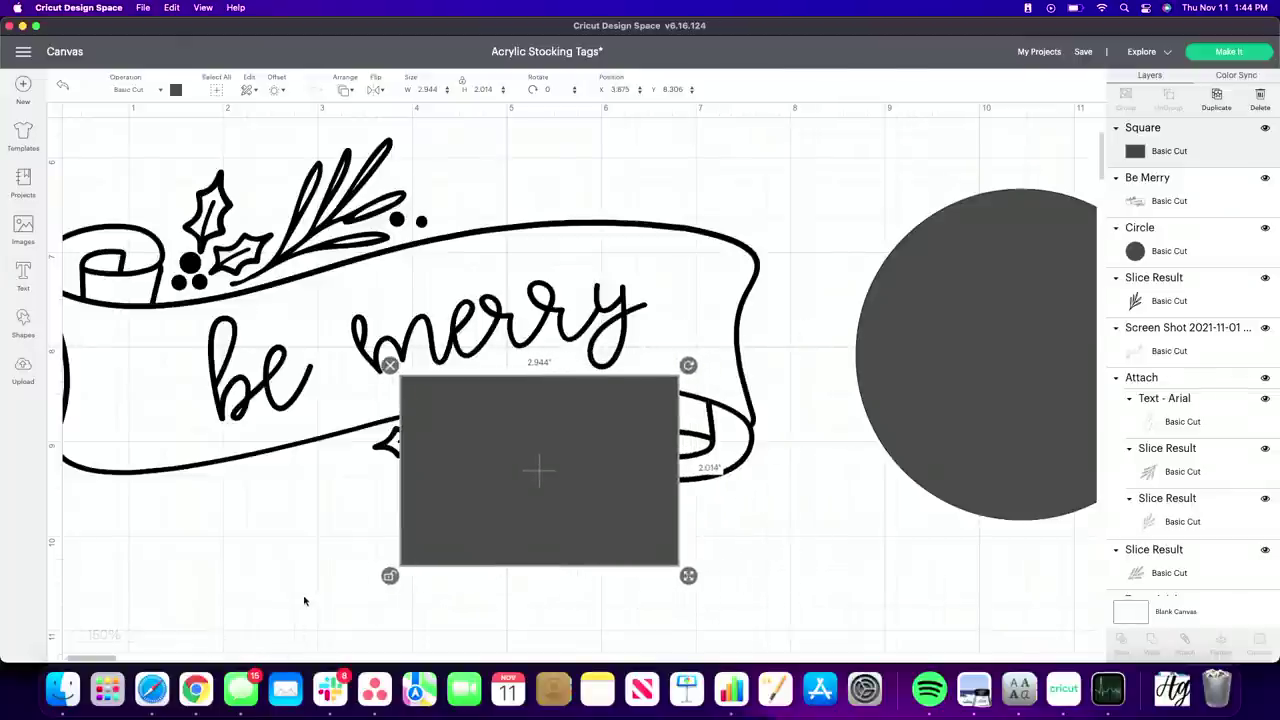
Slice the "be merry" banner with the rectangle covering its lower leaf sprig
click(355, 549)
drag(355, 549, 706, 250)
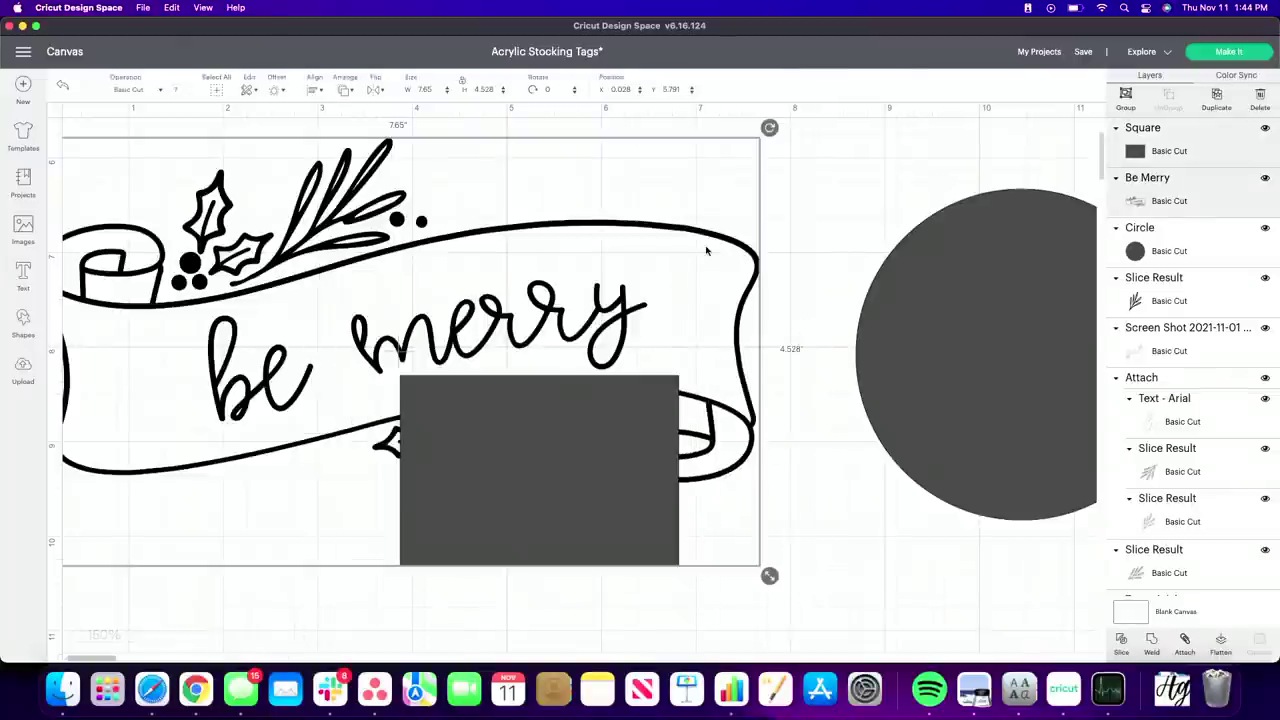
click(1121, 648)
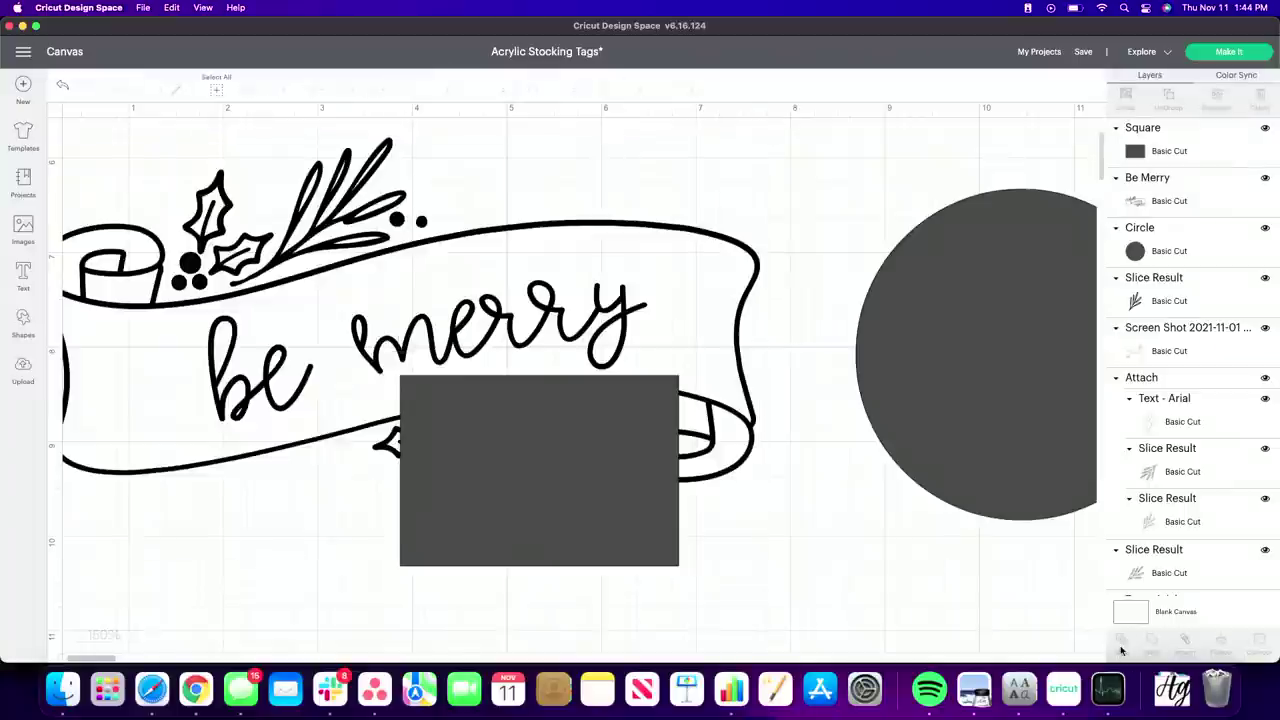
Delete the leftover banner and both rectangle pieces from the slice, keeping only the cut-out section with the leaf artwork
drag(578, 262, 630, 273)
key(Delete)
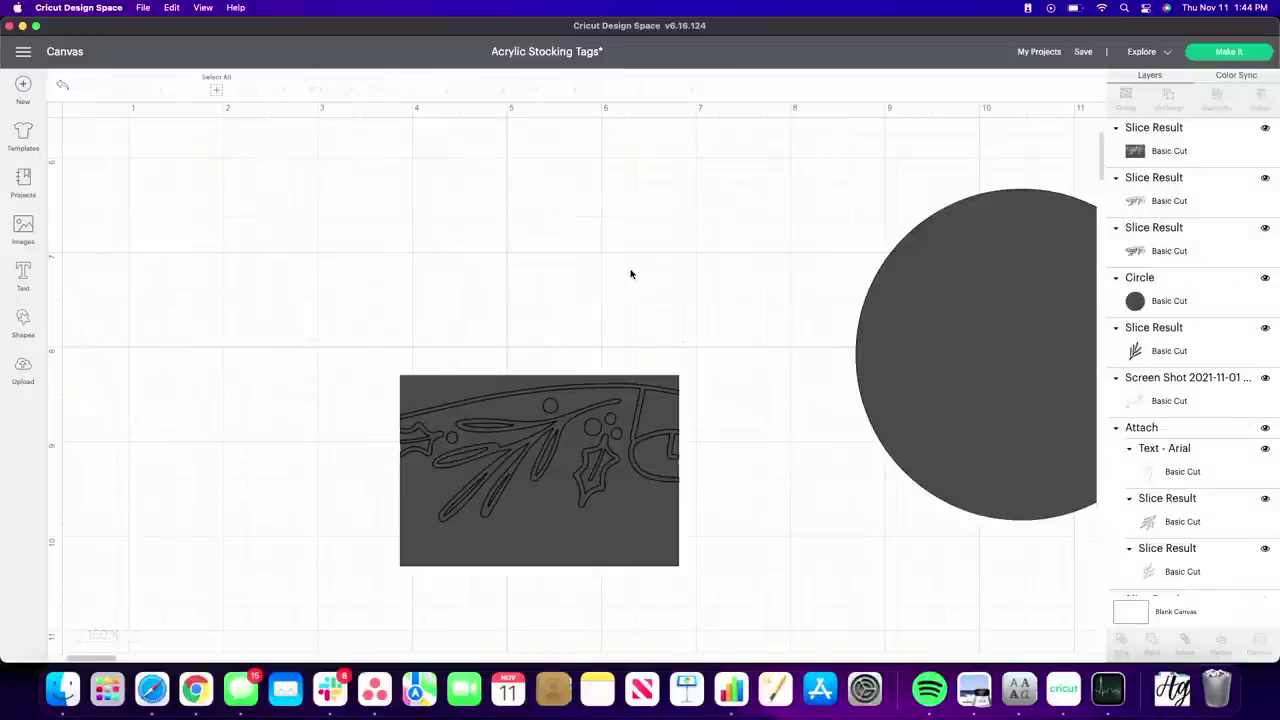
drag(612, 397, 615, 187)
key(Delete)
drag(653, 460, 665, 274)
key(Delete)
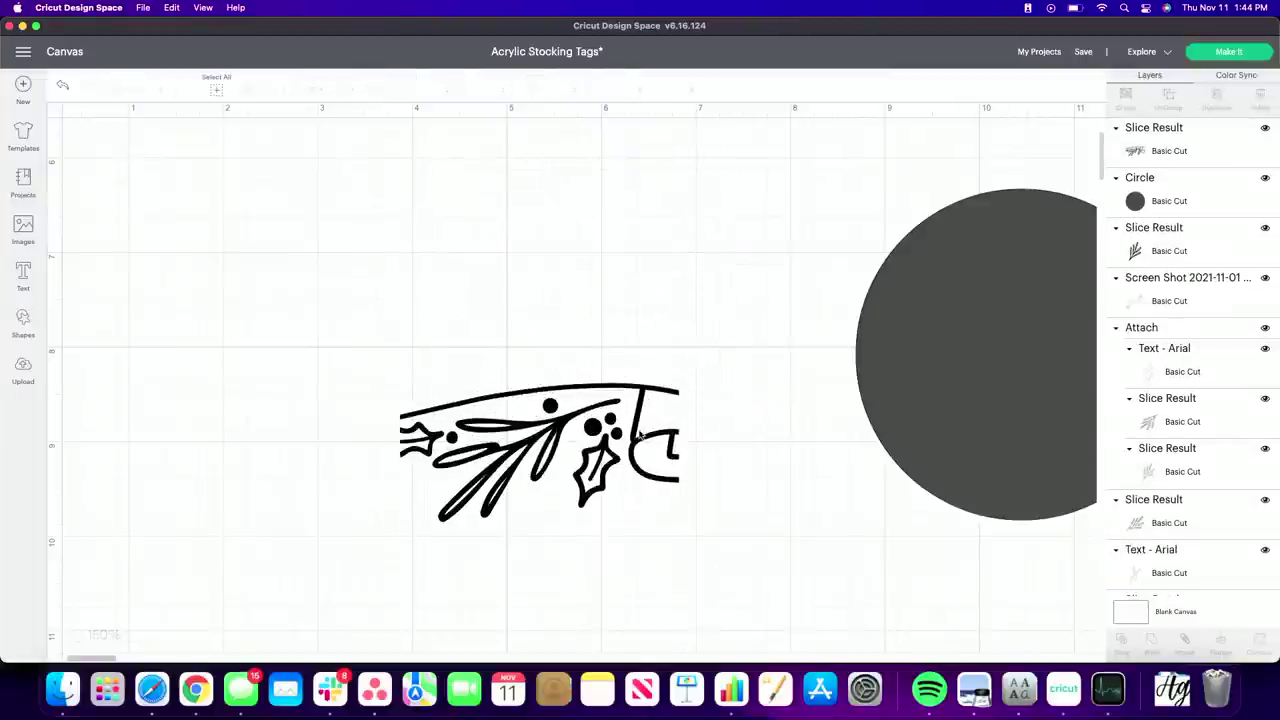
Move the leaf section to X 3.58, Y 7.777 and hide the contours of its banner outline and holly leaves
click(585, 458)
drag(597, 445, 571, 389)
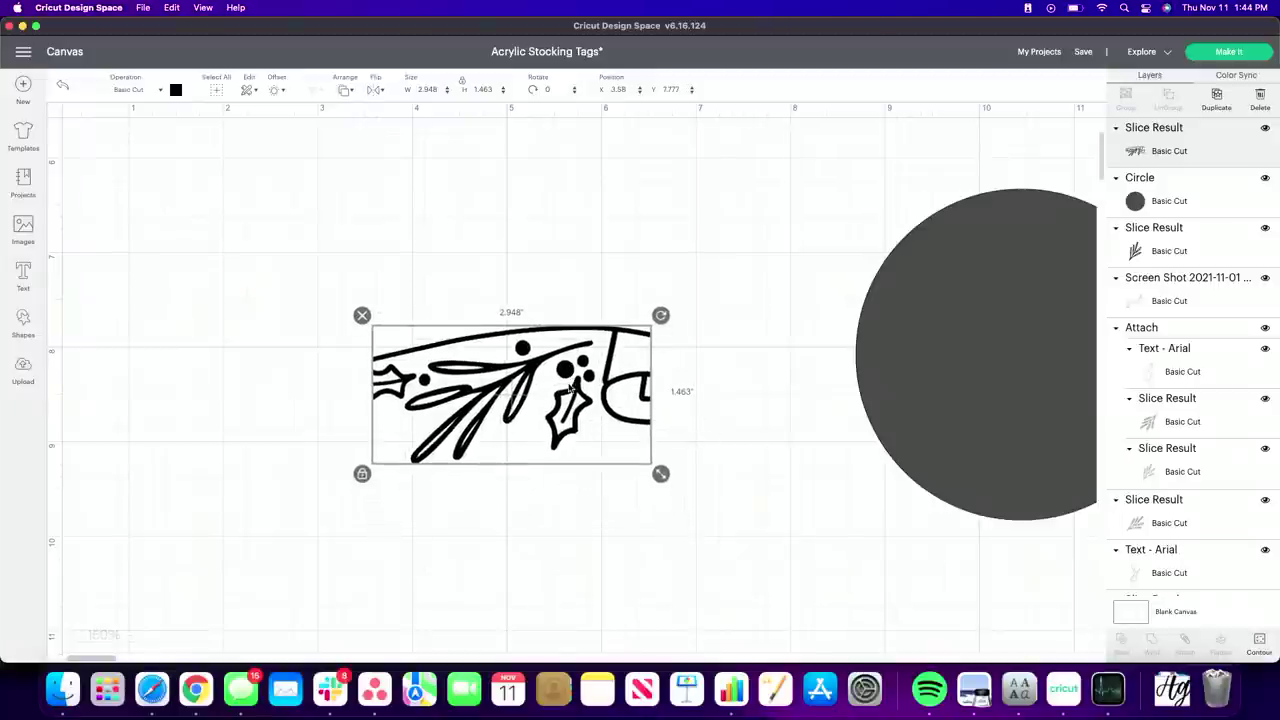
click(1259, 642)
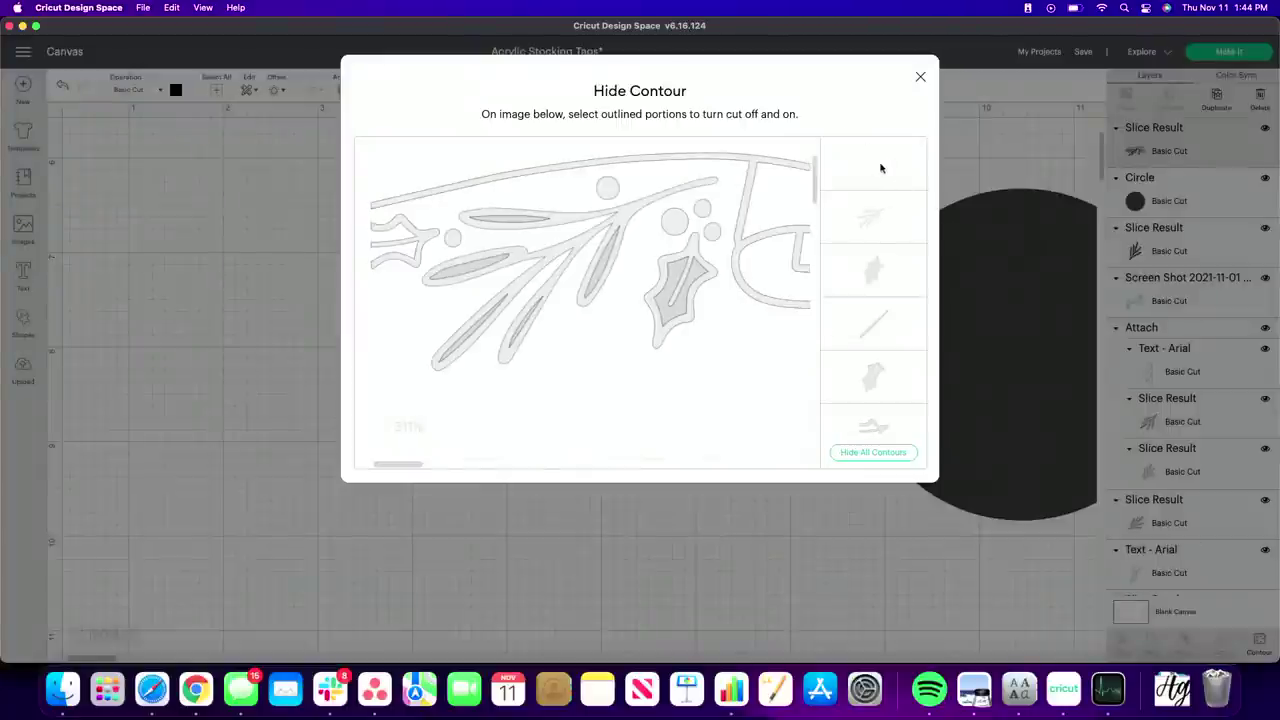
click(888, 166)
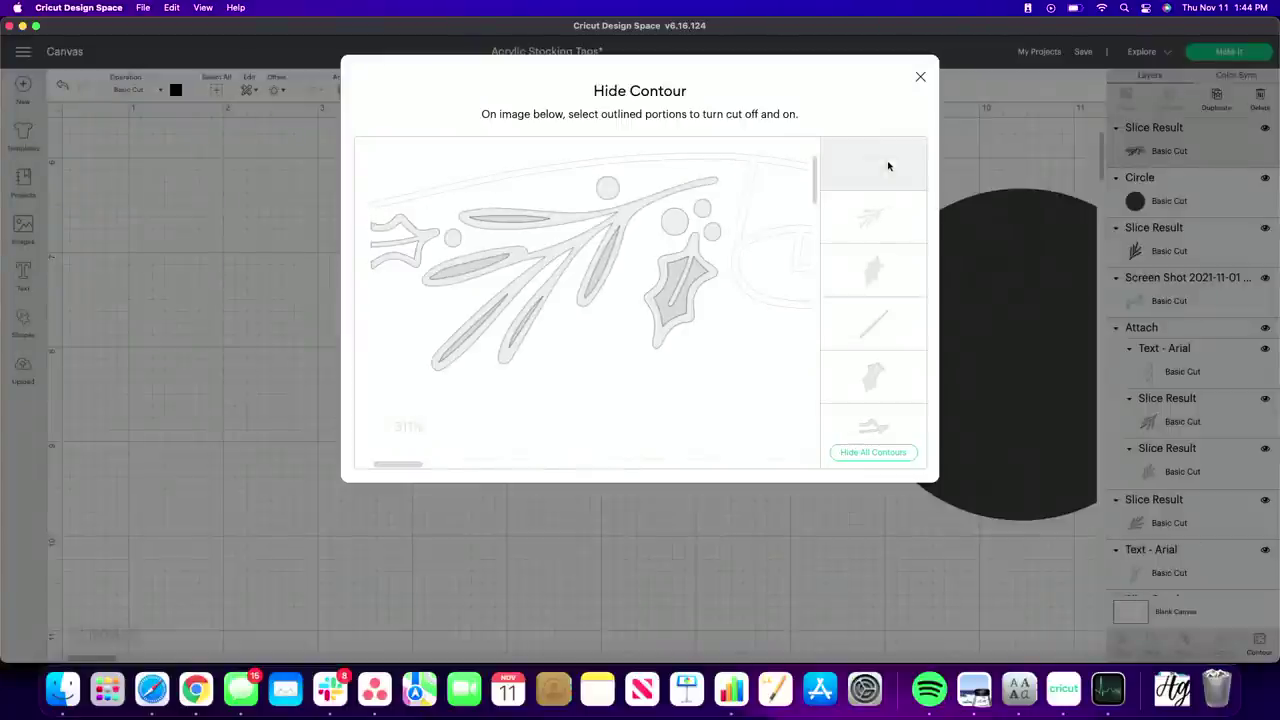
click(875, 270)
click(877, 344)
click(875, 376)
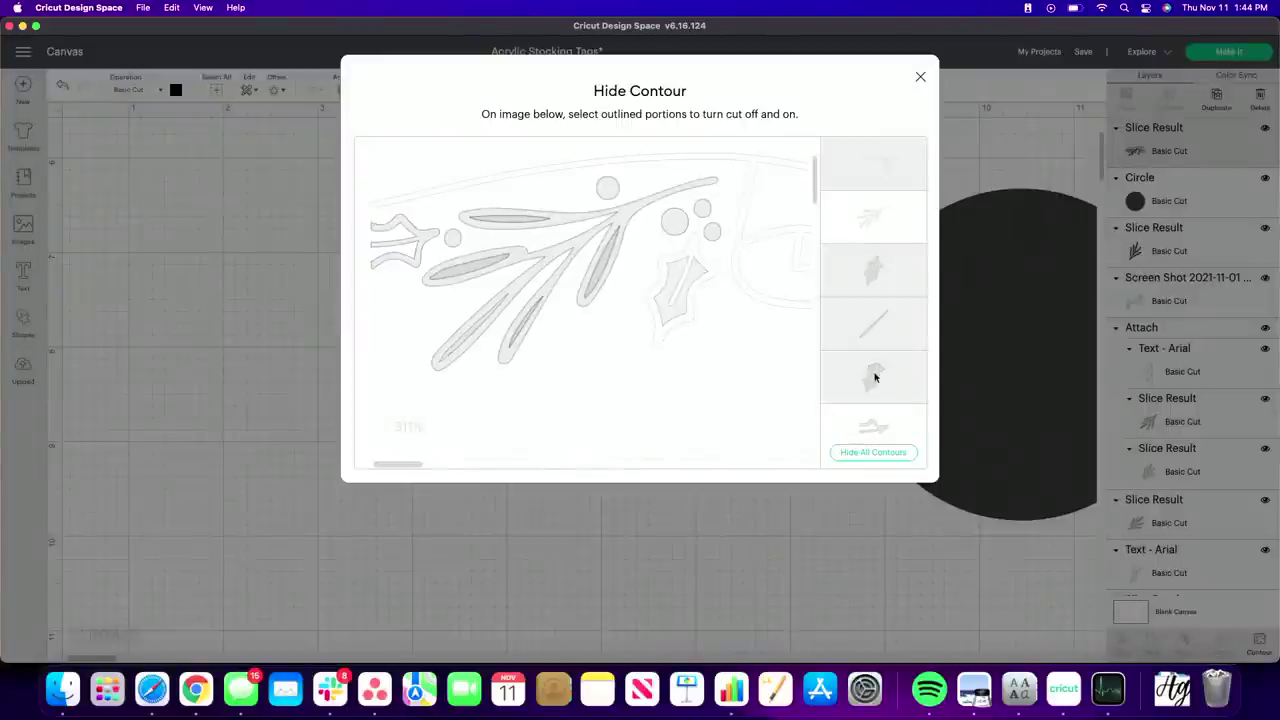
click(874, 428)
scroll(871, 371, down, 2)
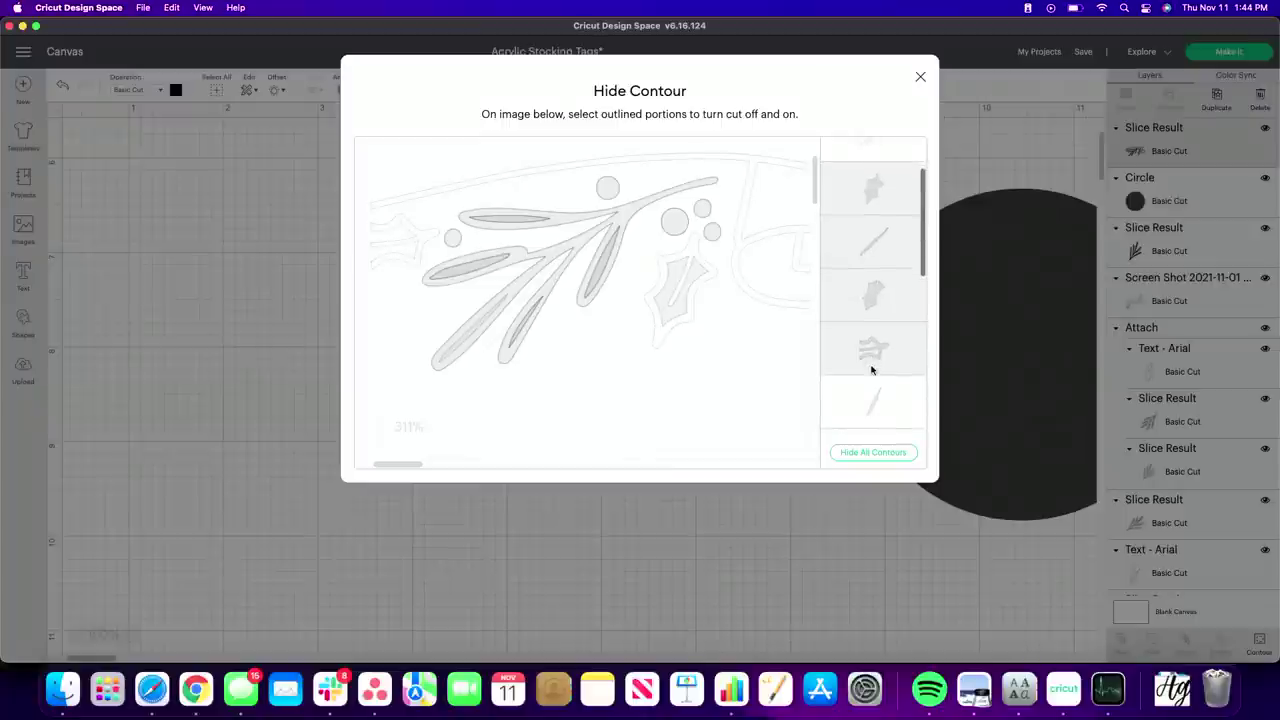
scroll(871, 370, down, 1)
click(872, 355)
click(875, 372)
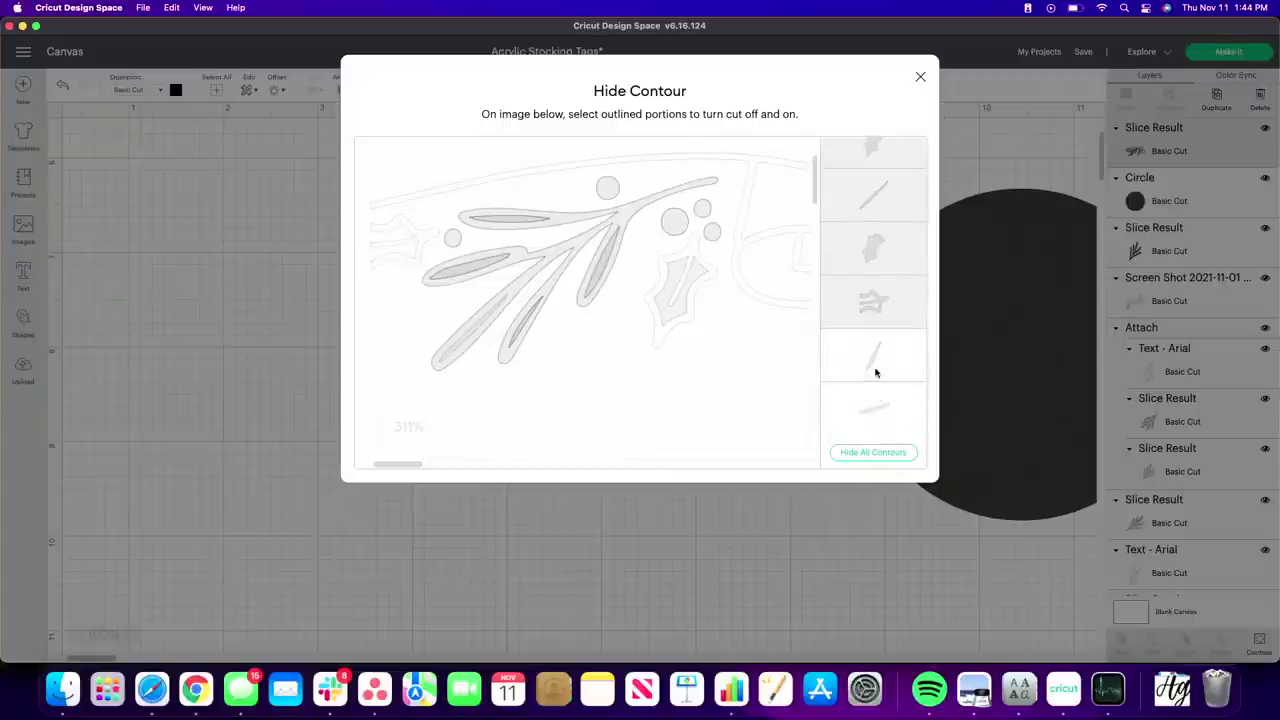
Hide the contours of all five berry circles so only the leaf sprig is kept
scroll(874, 370, down, 3)
click(875, 352)
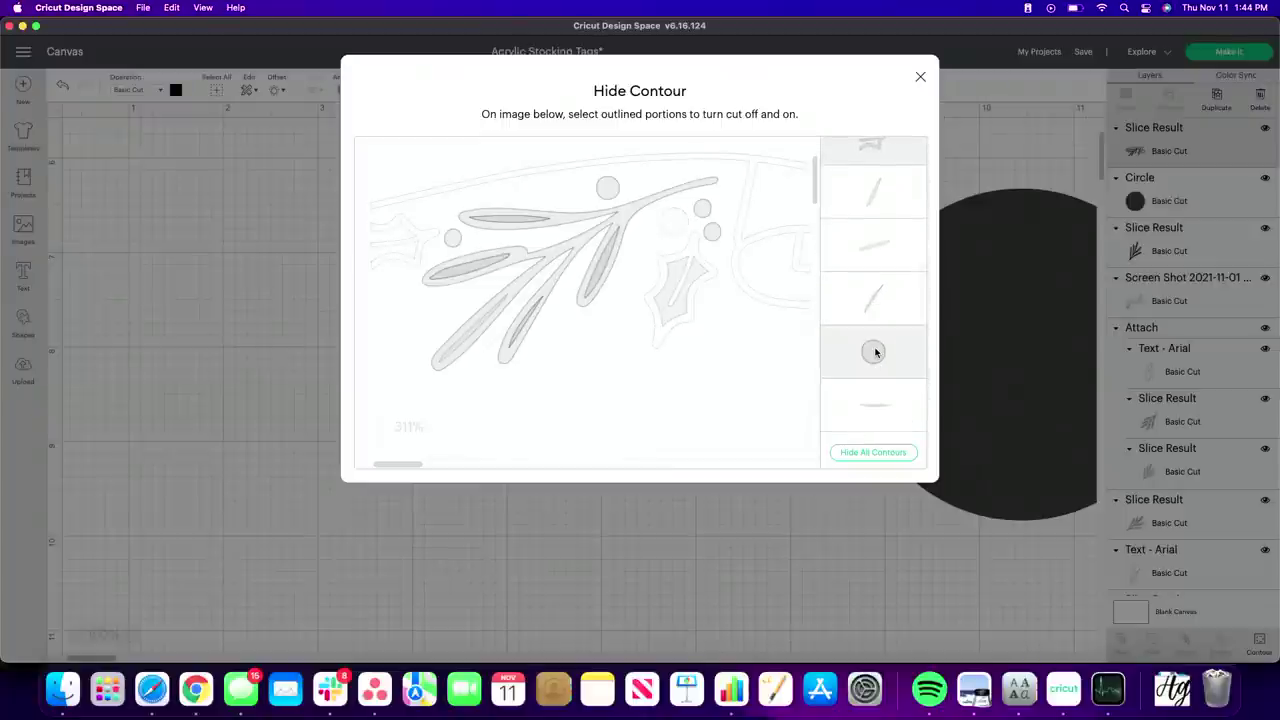
scroll(874, 375, down, 2)
click(873, 387)
scroll(873, 387, down, 1)
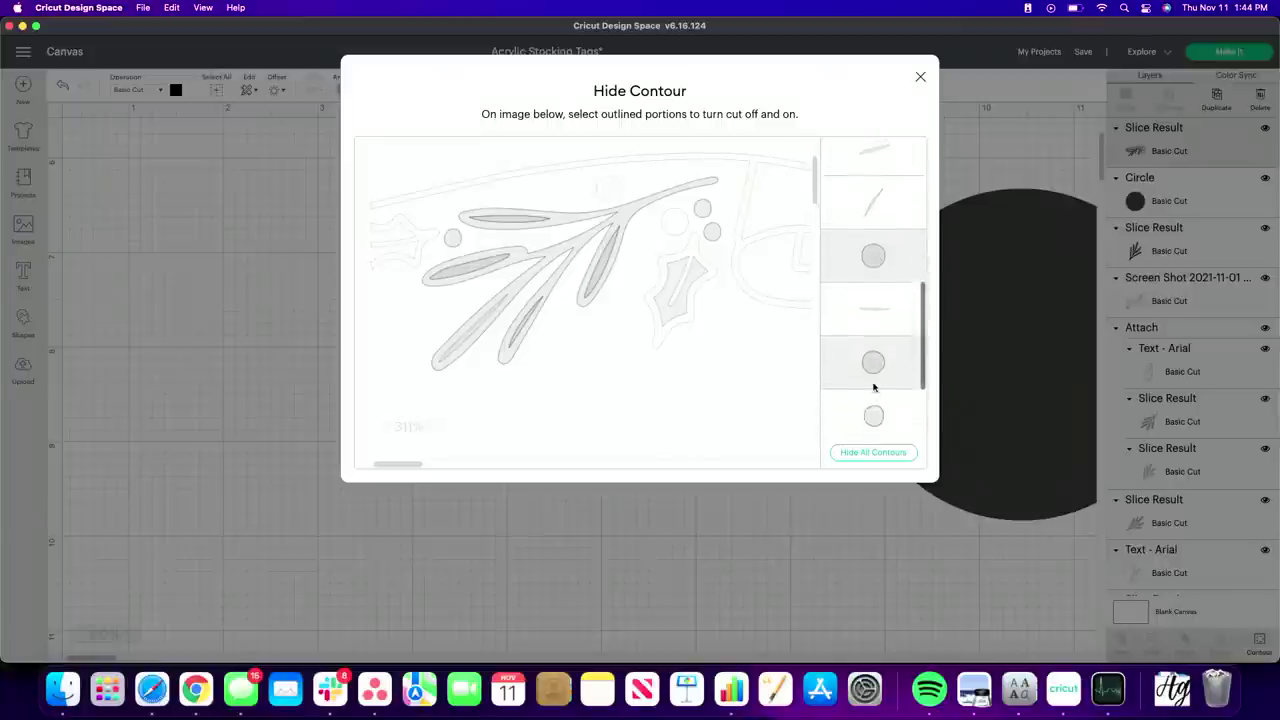
click(873, 387)
scroll(873, 387, down, 2)
click(872, 363)
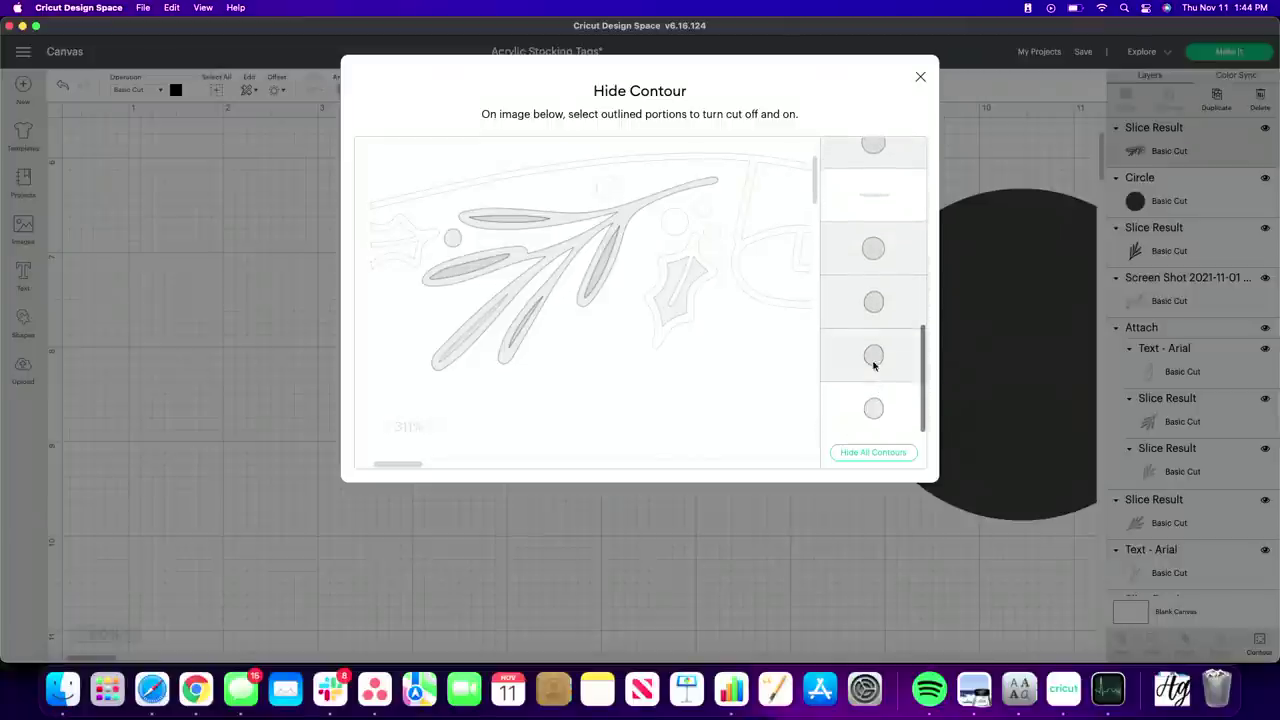
click(873, 408)
scroll(873, 410, down, 1)
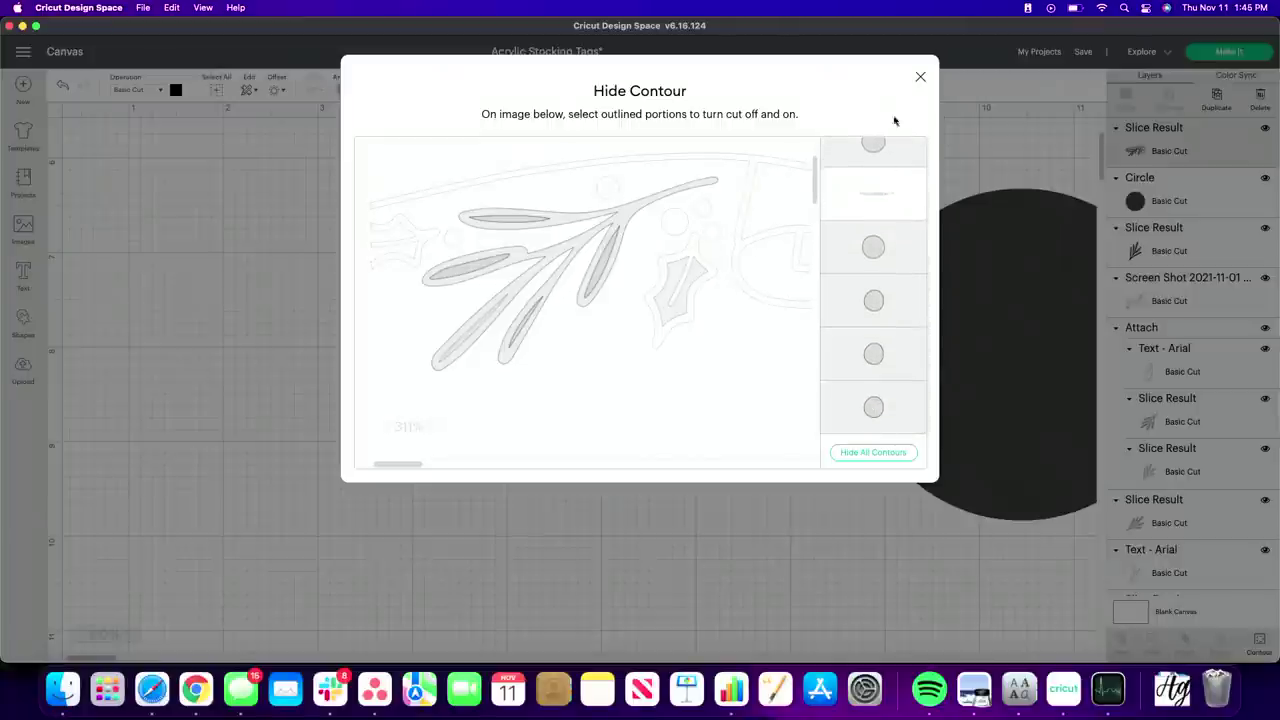
click(921, 77)
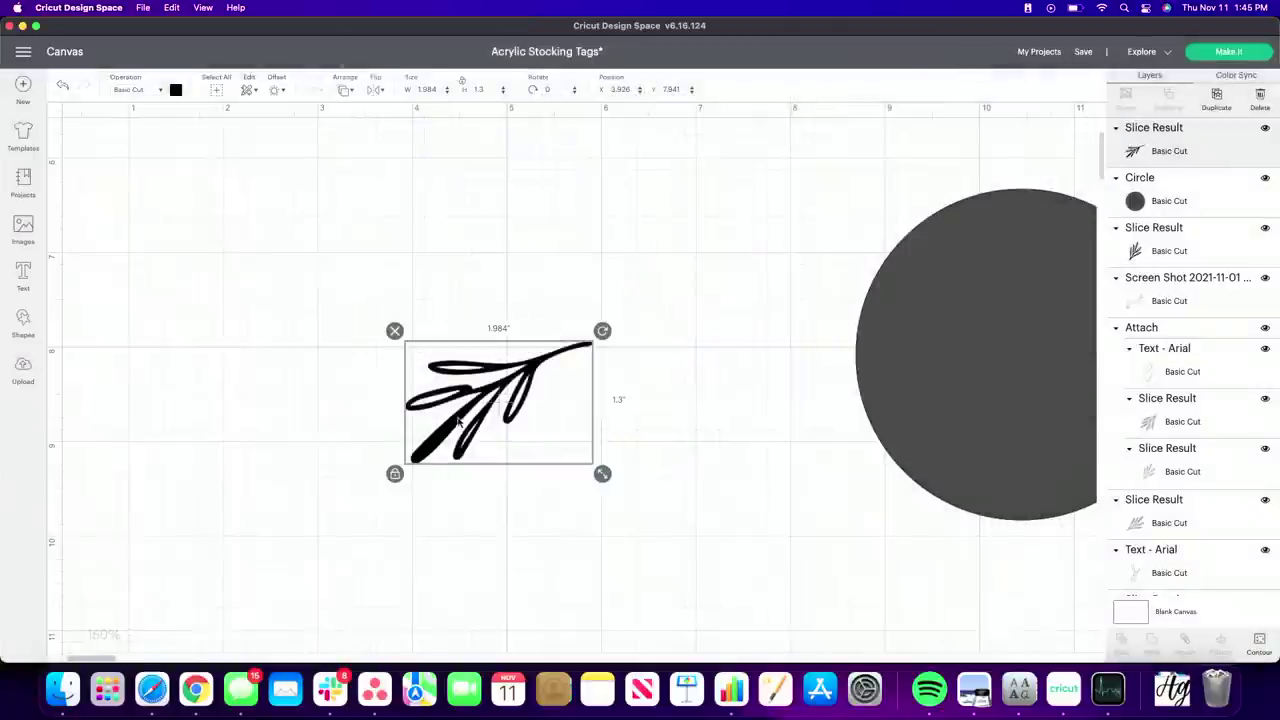
Restore the hidden inner contour of the sprig's solid lower leaf at 300% zoom
drag(457, 419, 488, 364)
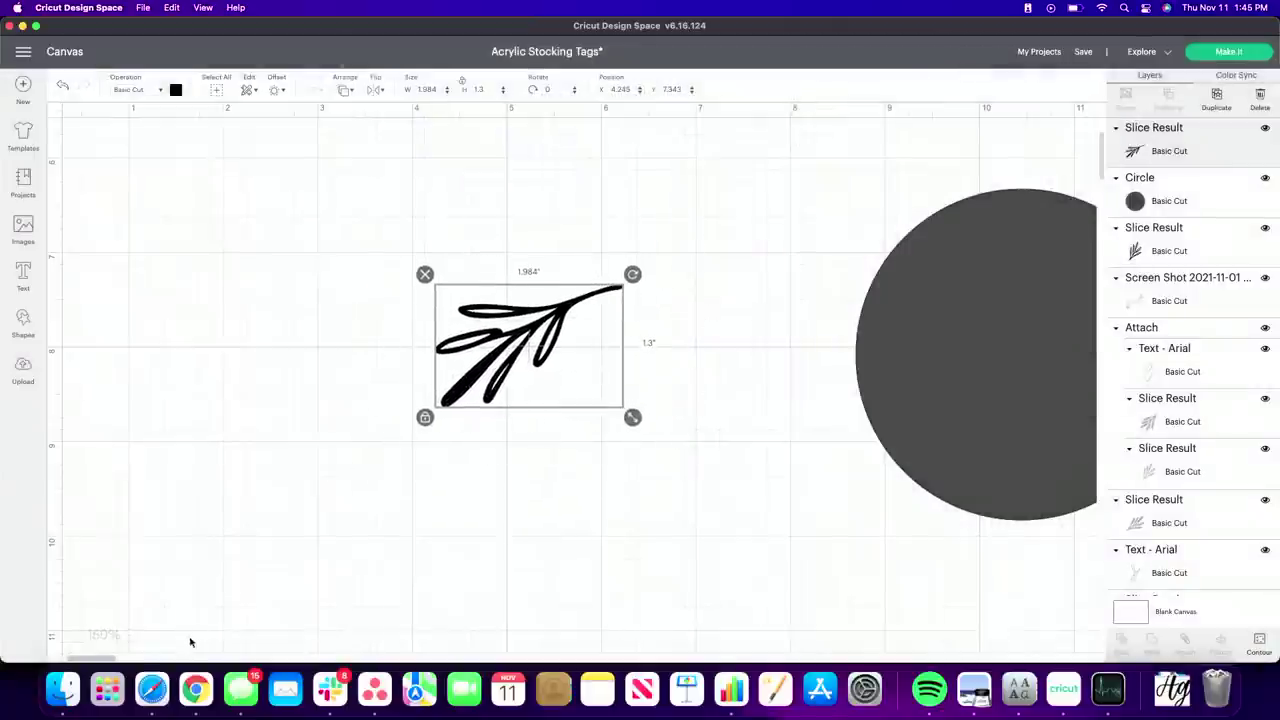
click(131, 641)
click(131, 641)
click(131, 641)
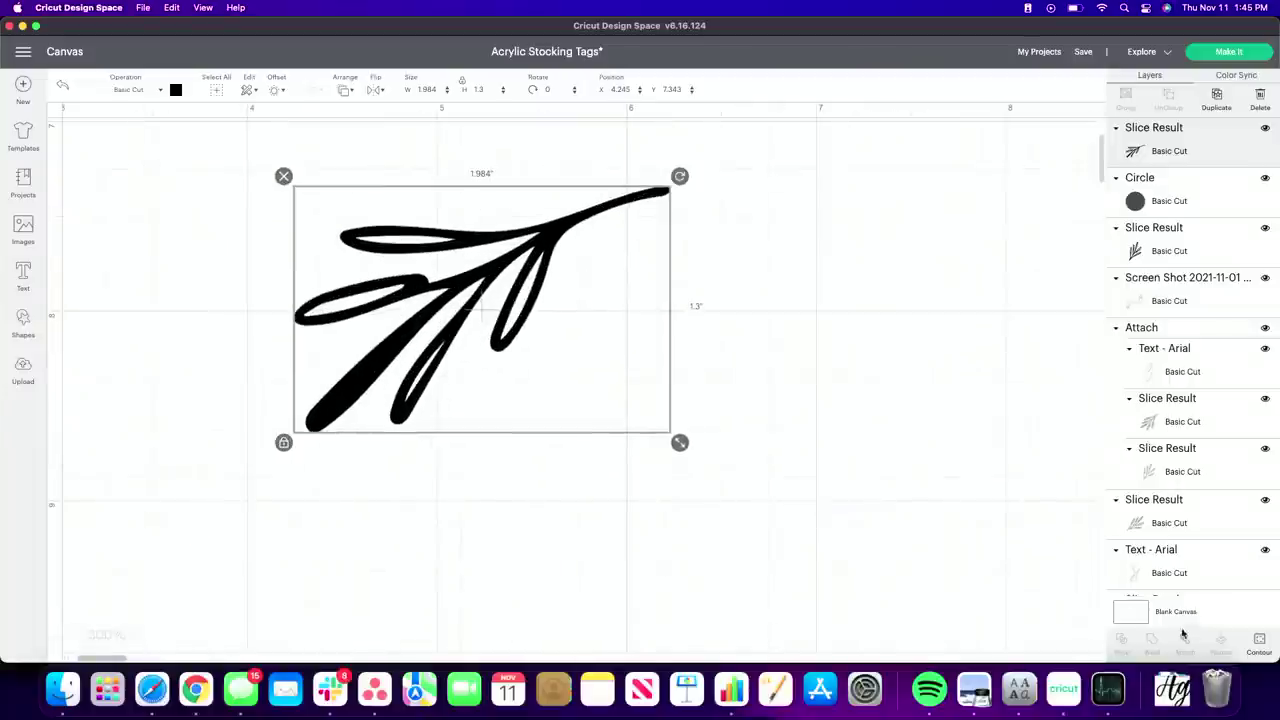
click(1261, 645)
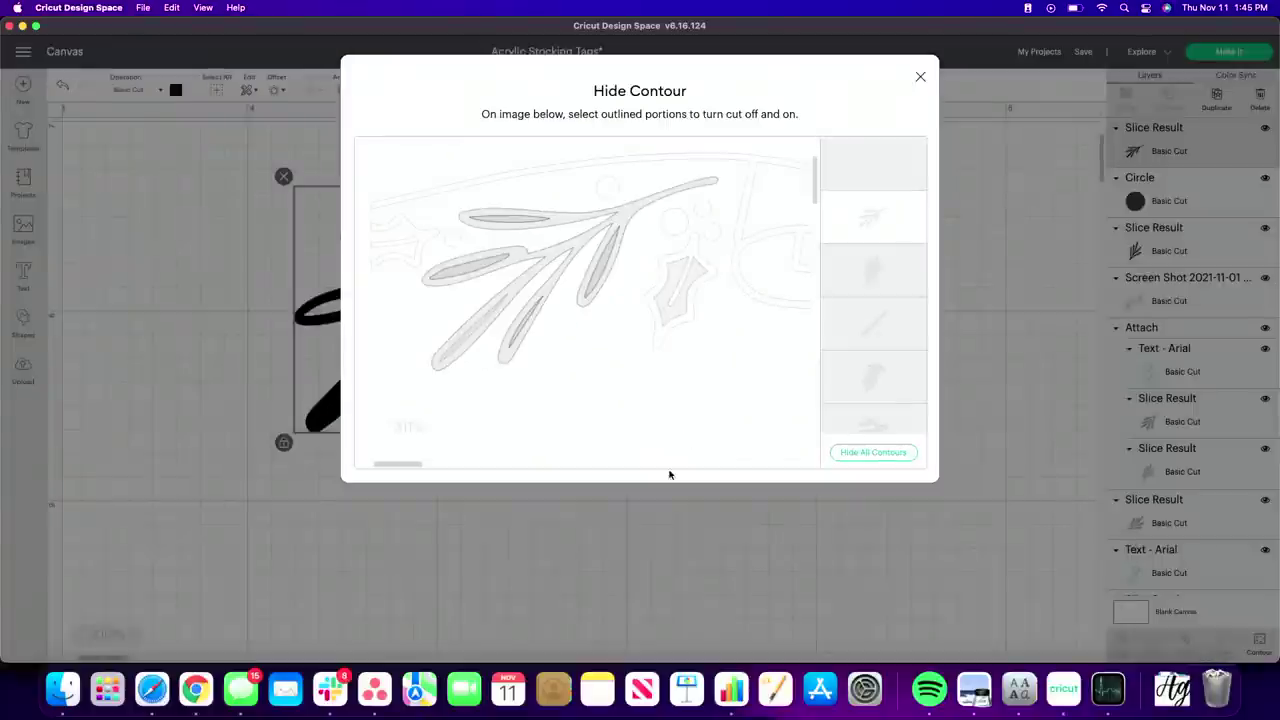
click(461, 347)
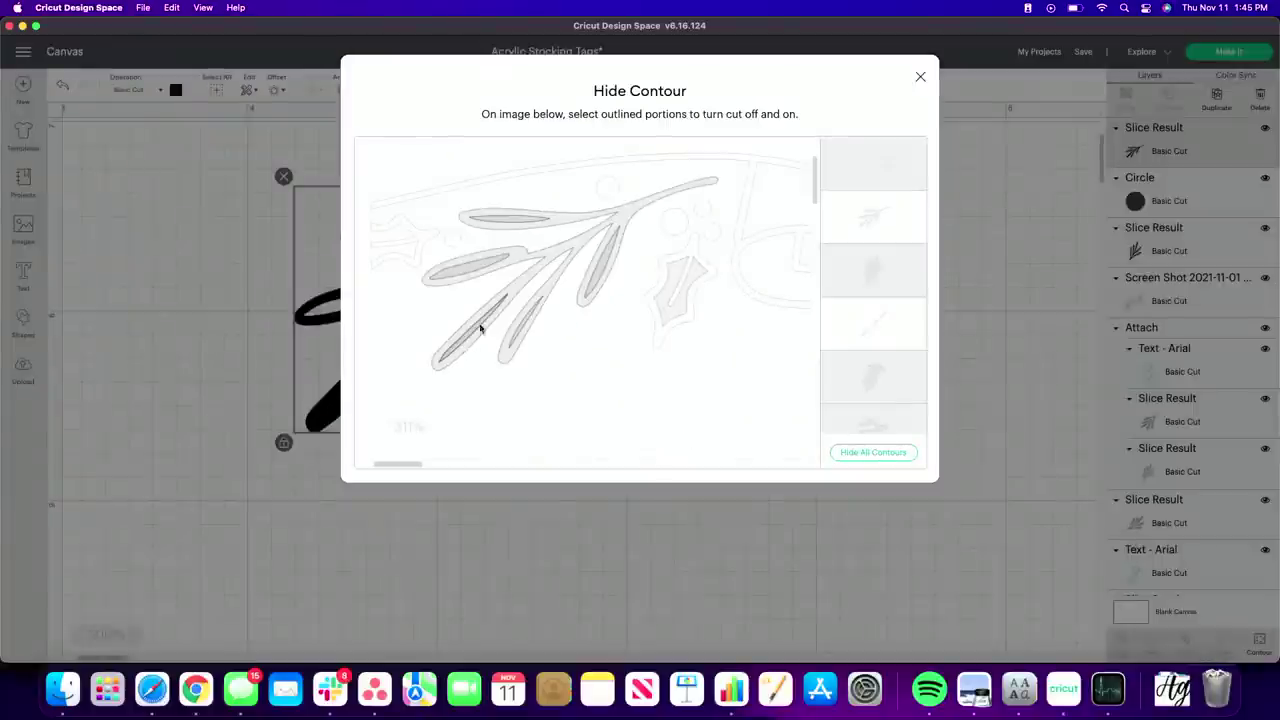
click(921, 79)
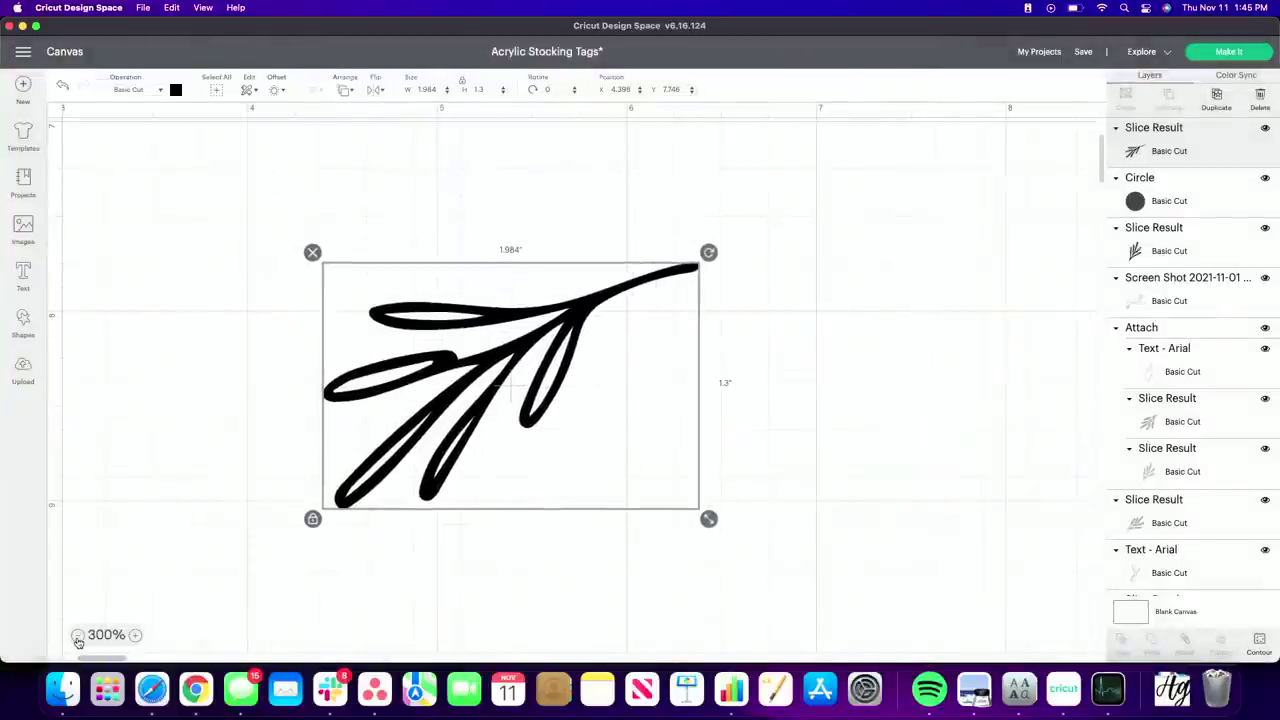
Move the leaf sprig to X 2.12, Y 9.163 and the dark circle to X 3.625, Y 6.472 beside it
click(78, 641)
click(78, 641)
drag(966, 343, 616, 344)
click(524, 376)
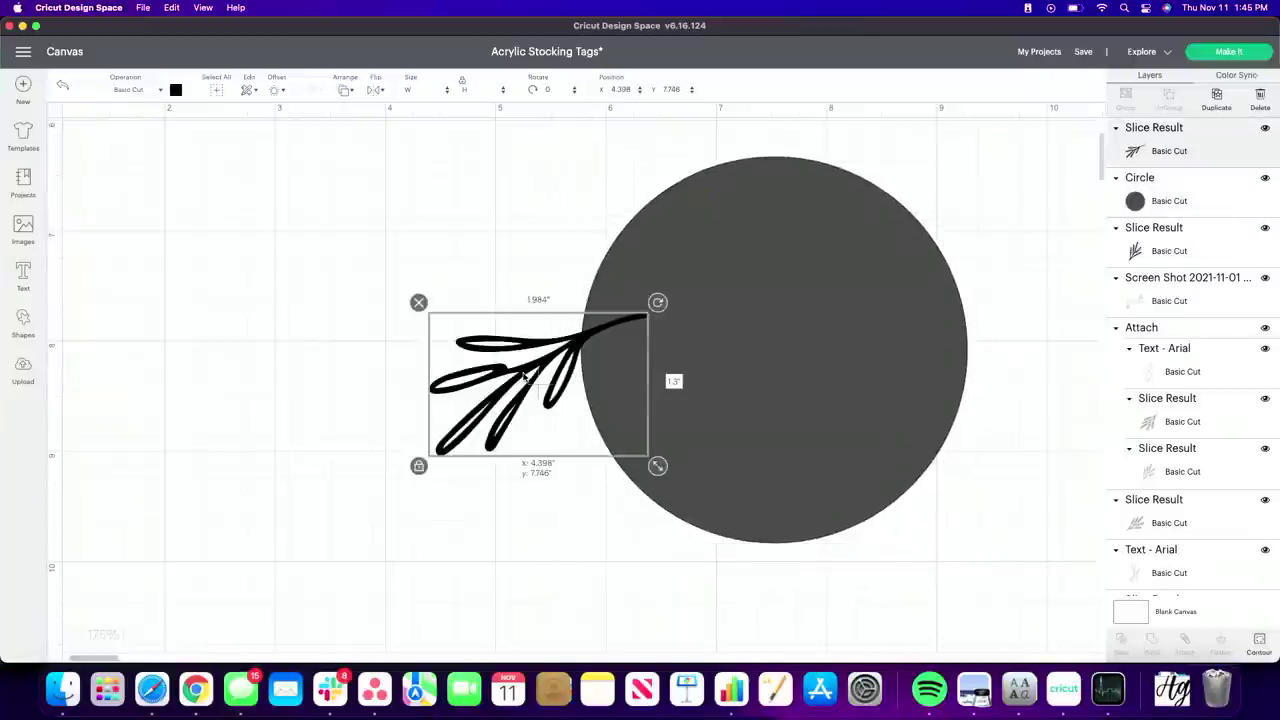
drag(524, 376, 272, 532)
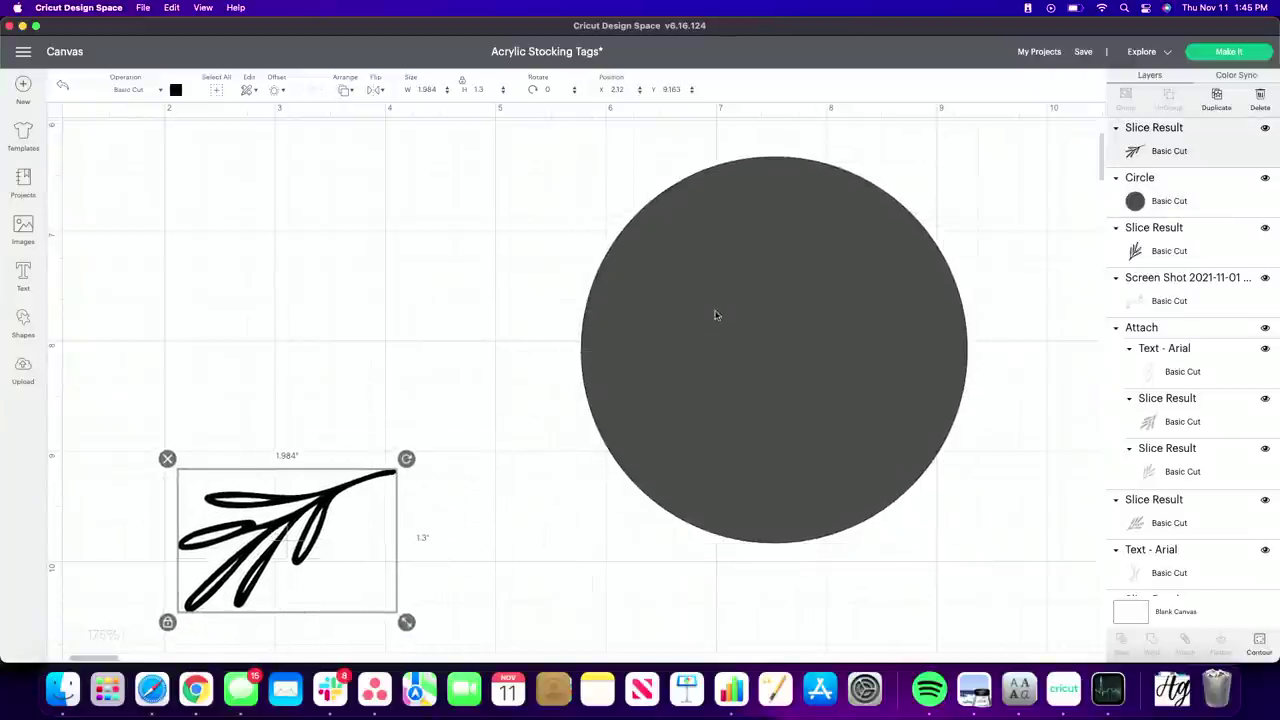
drag(715, 315, 477, 331)
click(298, 533)
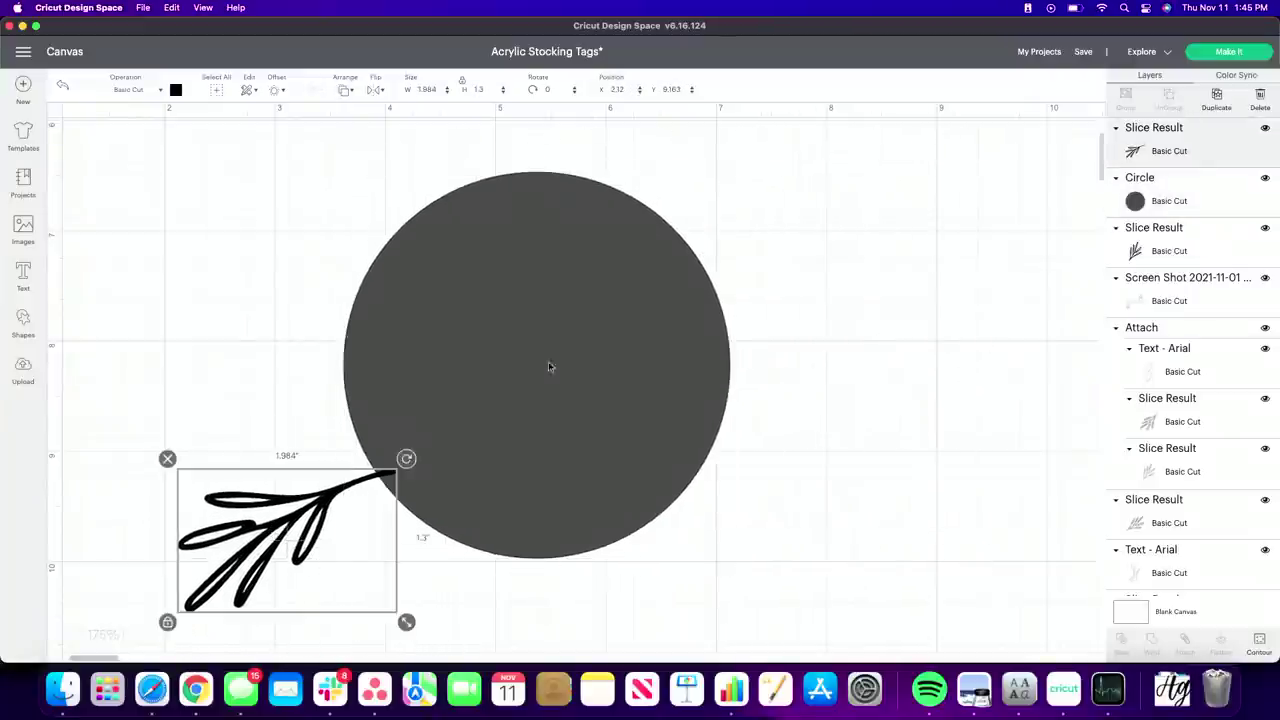
Change the 3.5 in circle's material color to white
click(549, 366)
click(175, 90)
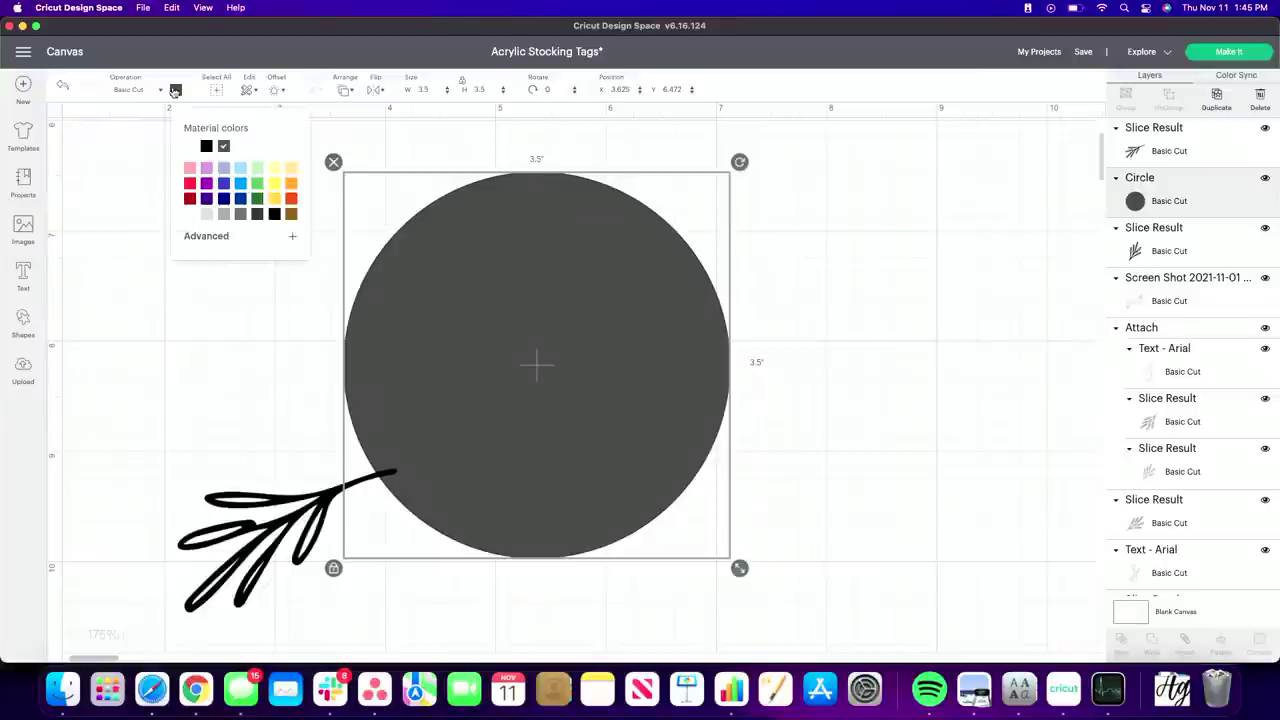
click(191, 150)
click(276, 531)
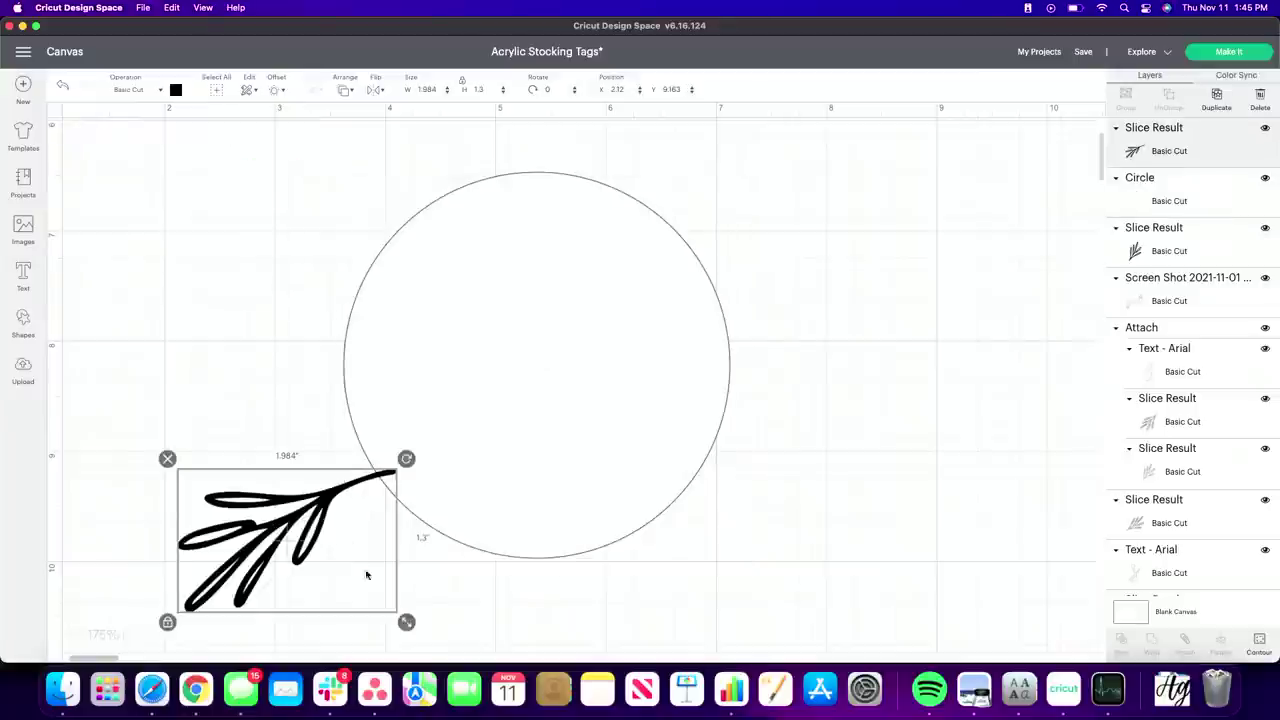
click(537, 398)
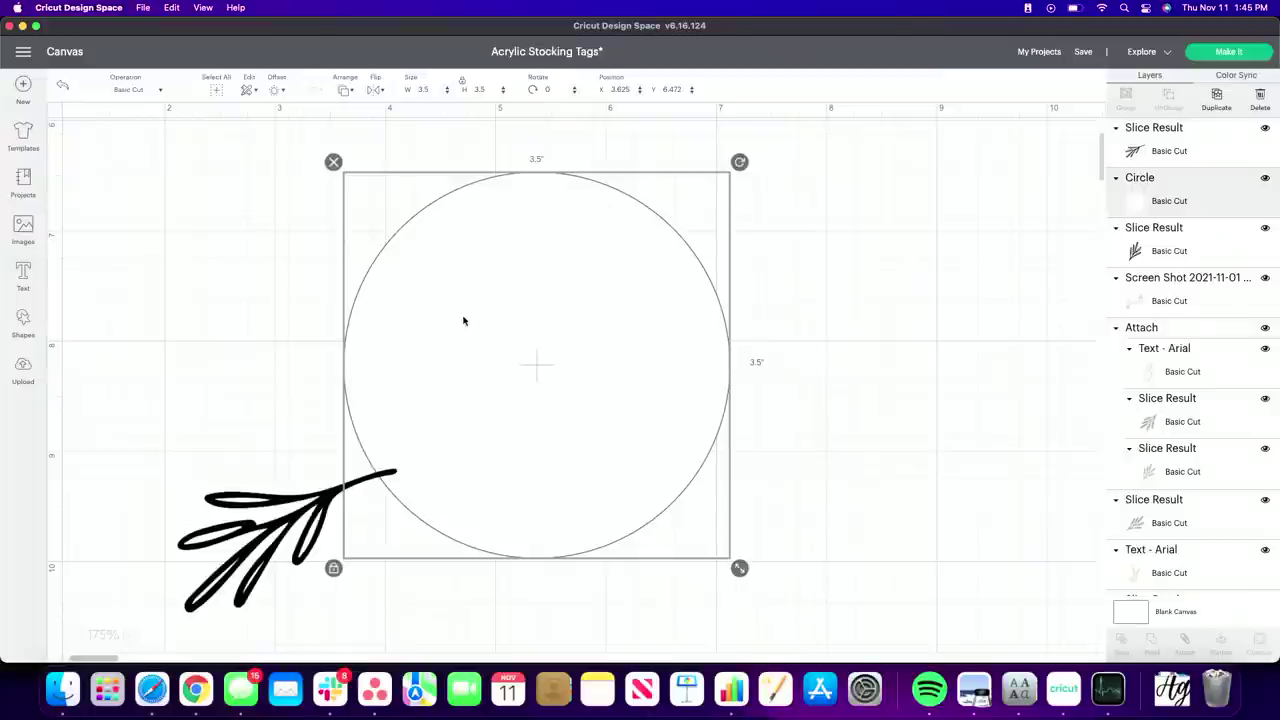
Fit the sprig inside the circle's lower-left edge at about 0.777 × 0.509 in, rotated to about 286.46°
drag(261, 532, 519, 467)
drag(643, 551, 530, 477)
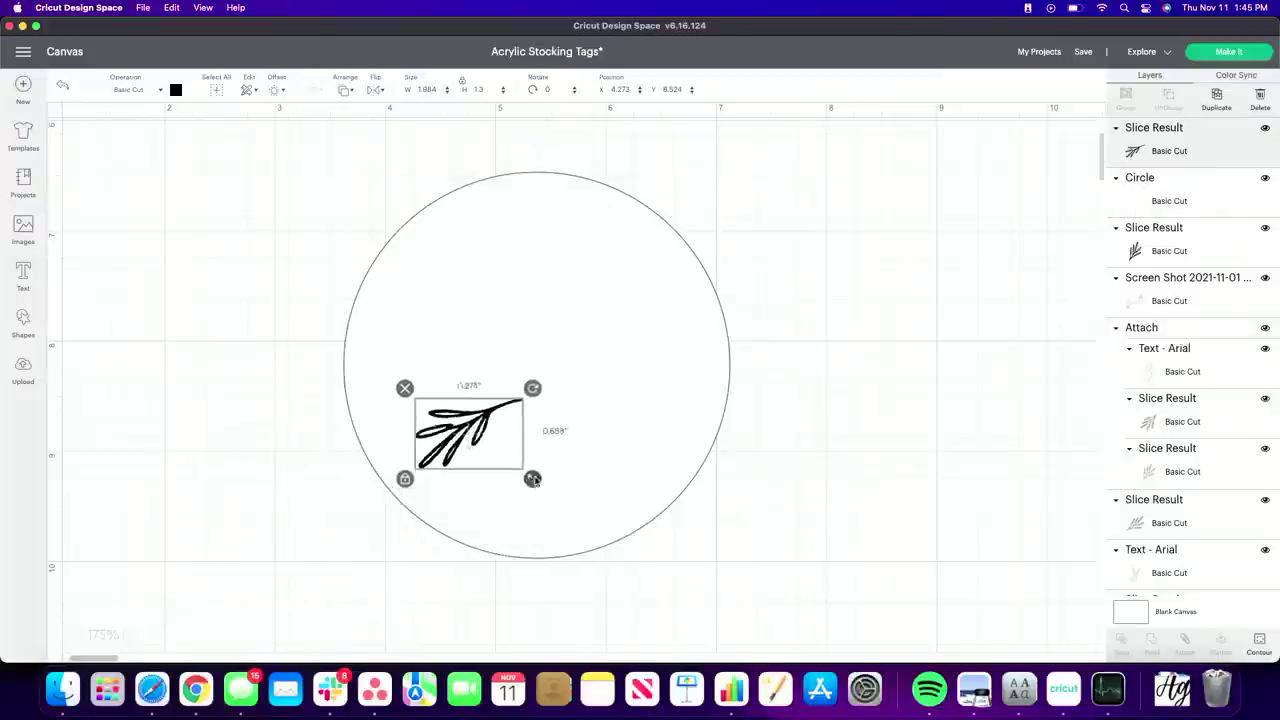
drag(530, 388, 474, 357)
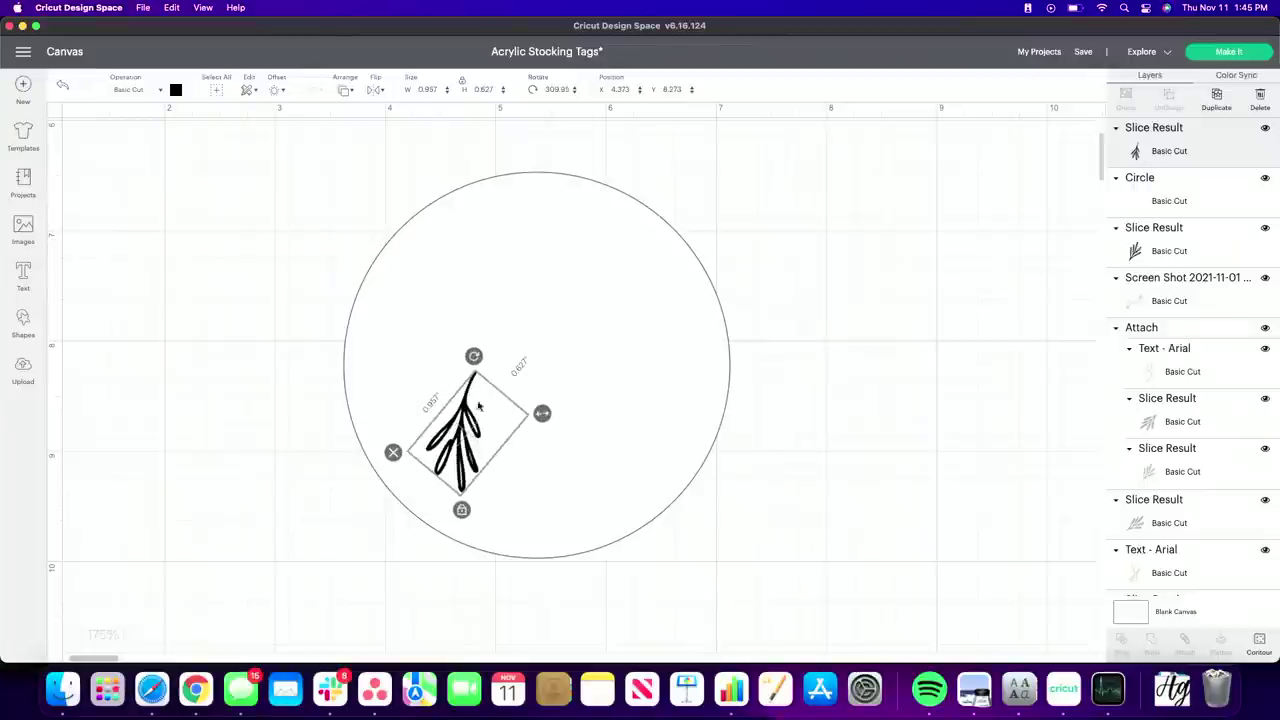
drag(466, 450, 477, 500)
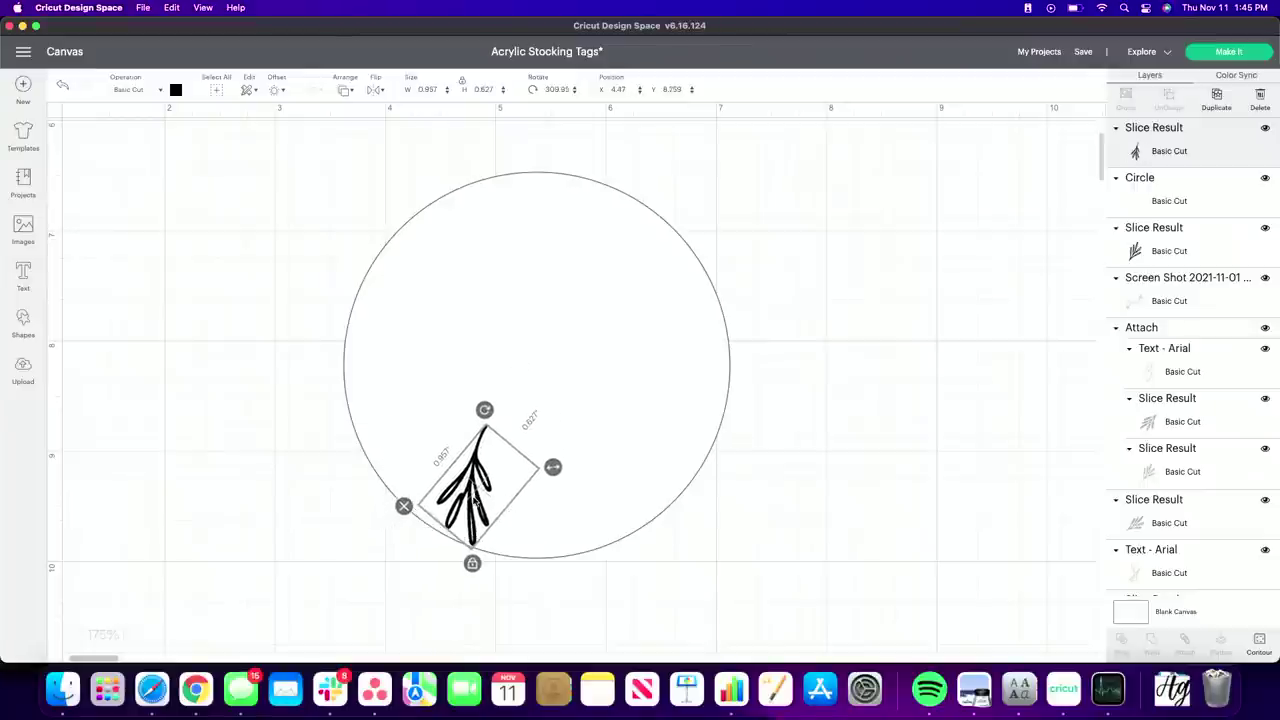
drag(553, 467, 528, 471)
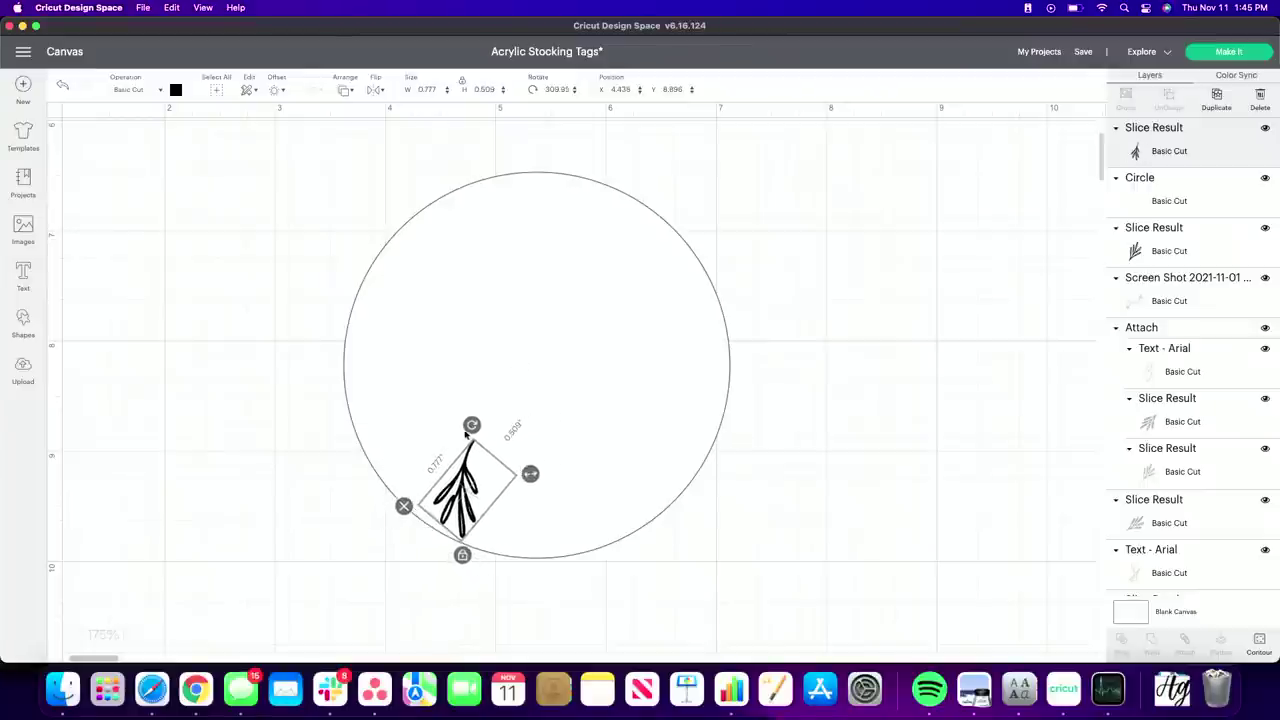
drag(471, 423, 445, 423)
drag(480, 466, 479, 471)
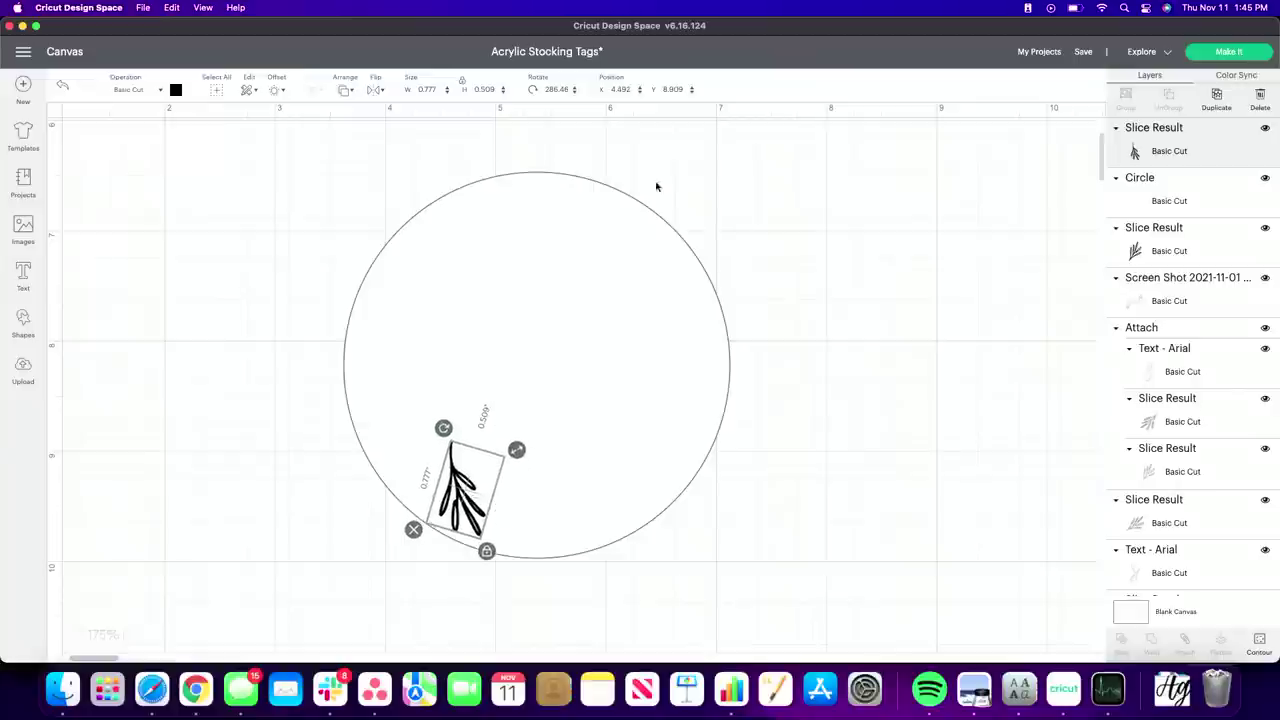
Duplicate the sprig inside the circle, rotate the copy to about 136.58°, and enlarge it to about 0.894 × 0.586 in
click(1216, 95)
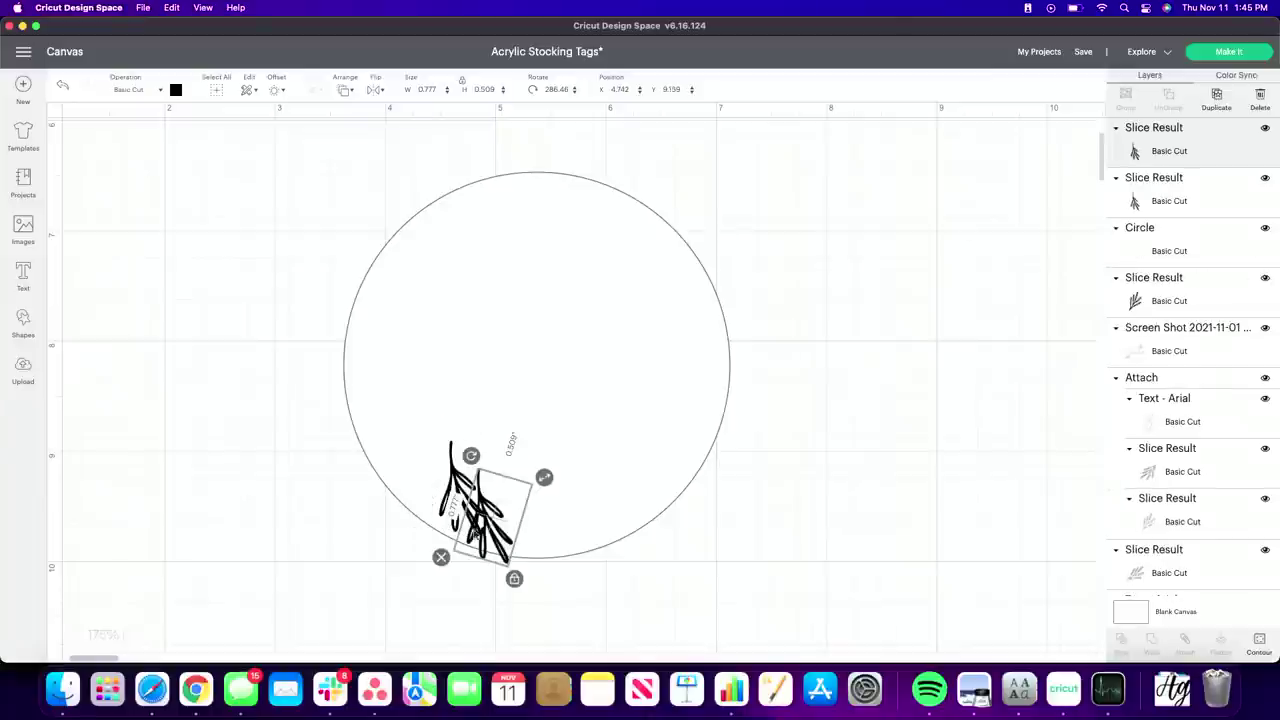
drag(492, 522, 646, 408)
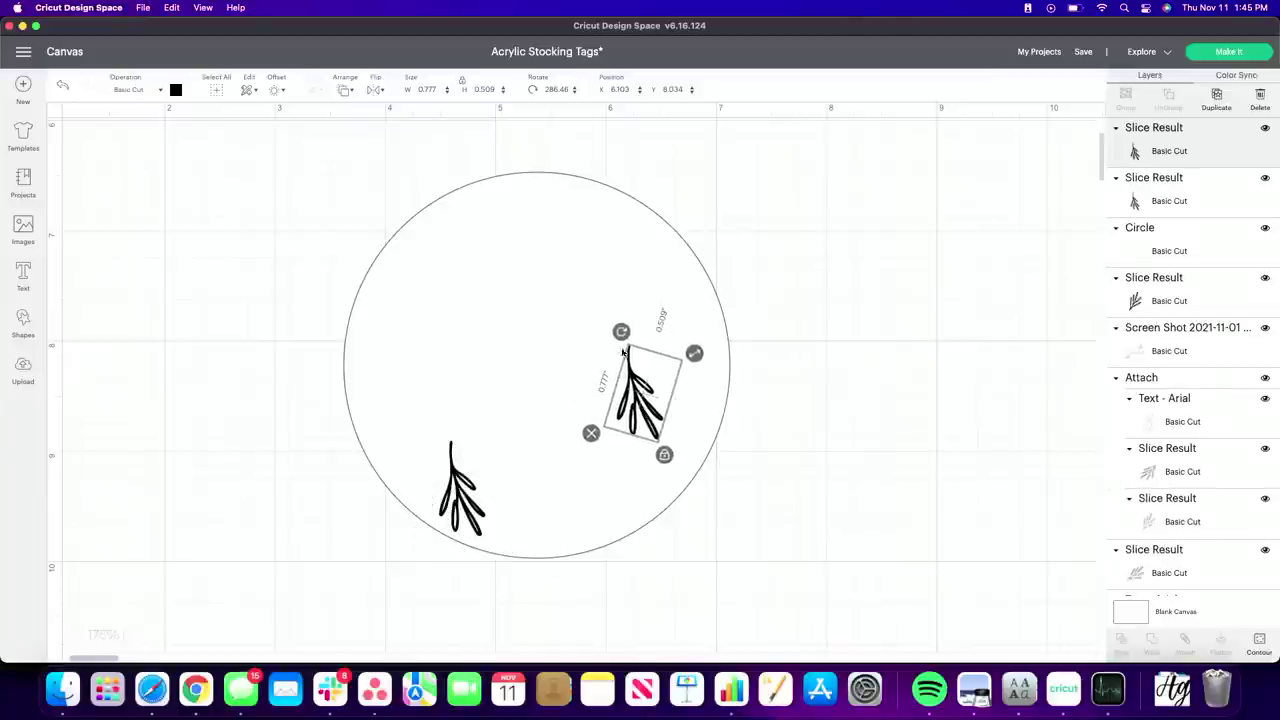
drag(621, 331, 617, 513)
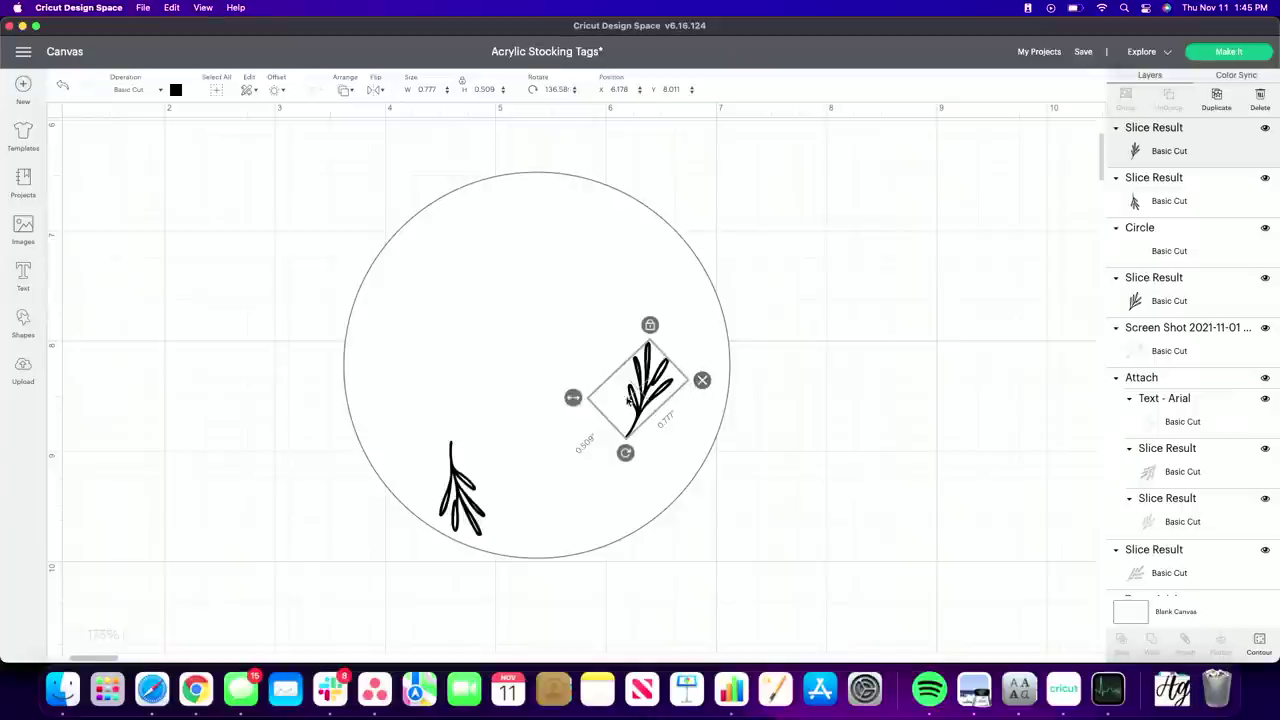
mouse_move(572, 397)
mouse_down()
mouse_move(531, 403)
mouse_move(557, 400)
mouse_up()
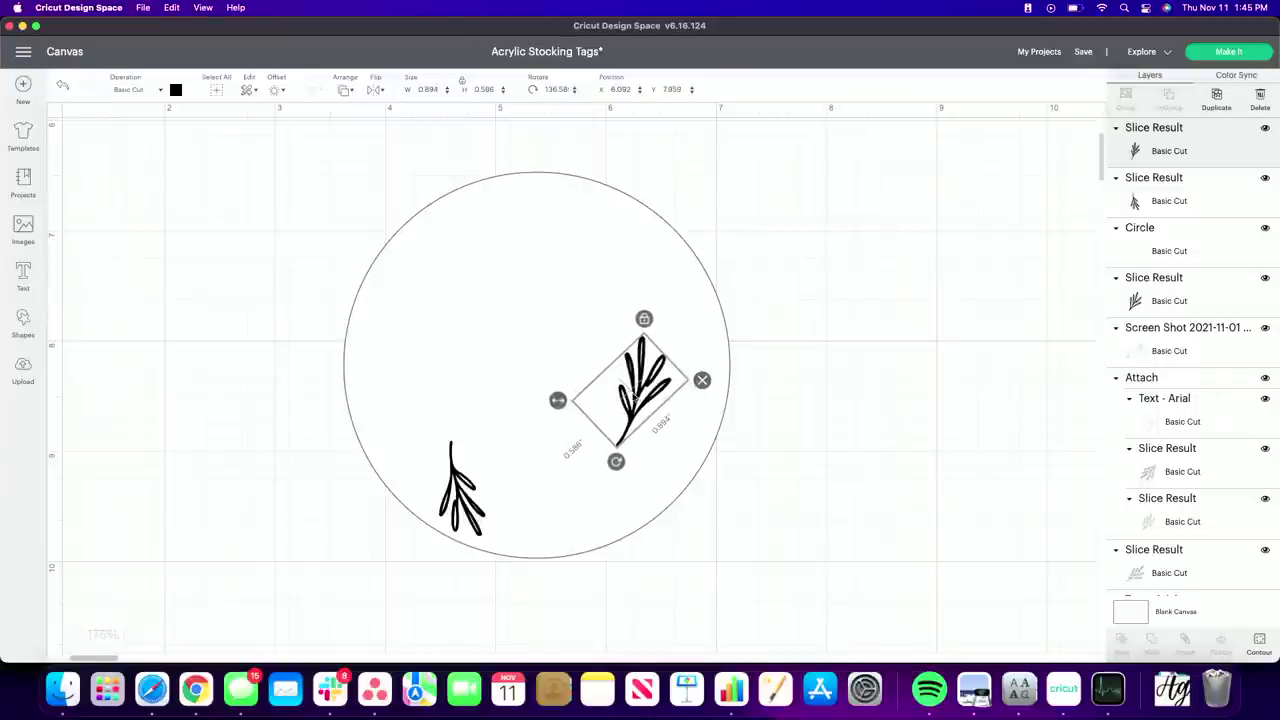
Move both sprigs outside the circle: the larger beyond its upper-right edge, the other beyond its lower-left edge at about X 3.422, Y 9.187
drag(634, 393, 835, 239)
drag(481, 497, 350, 537)
scroll(372, 368, left, 2)
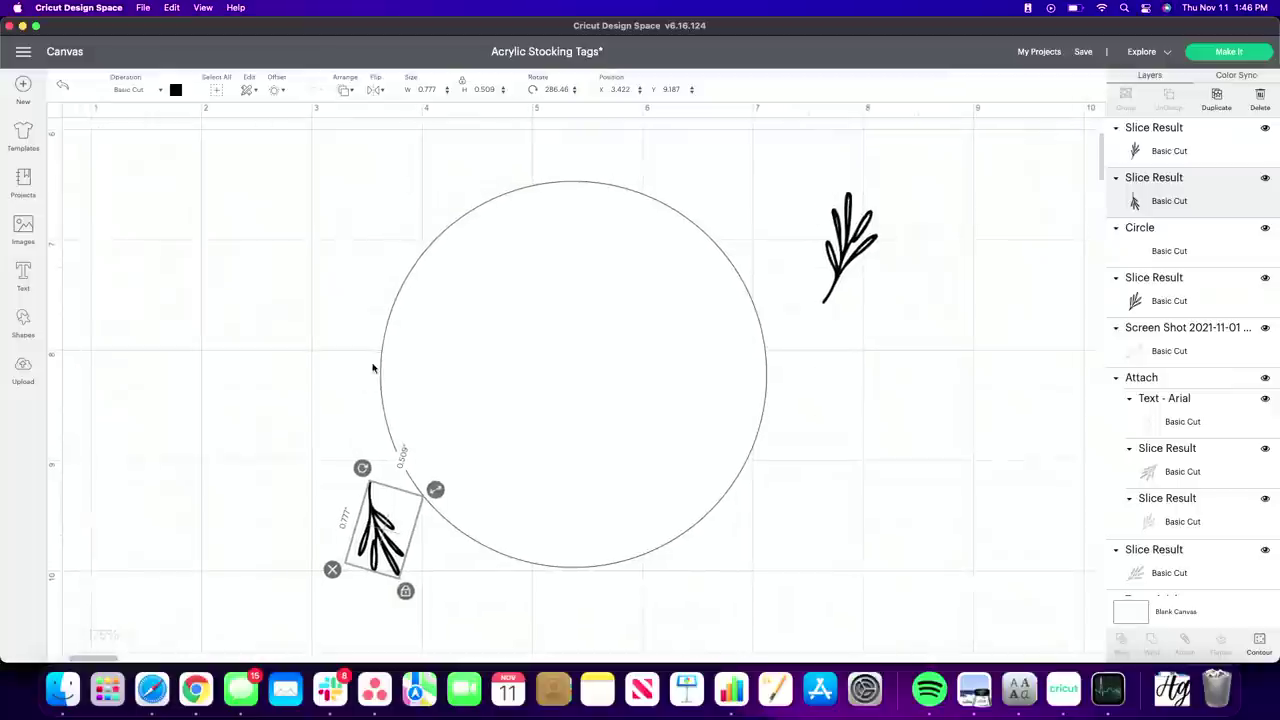
Switch to Chrome and browse the full Makers Gonna Learn font library without the addie search, continuing to the following page
click(196, 688)
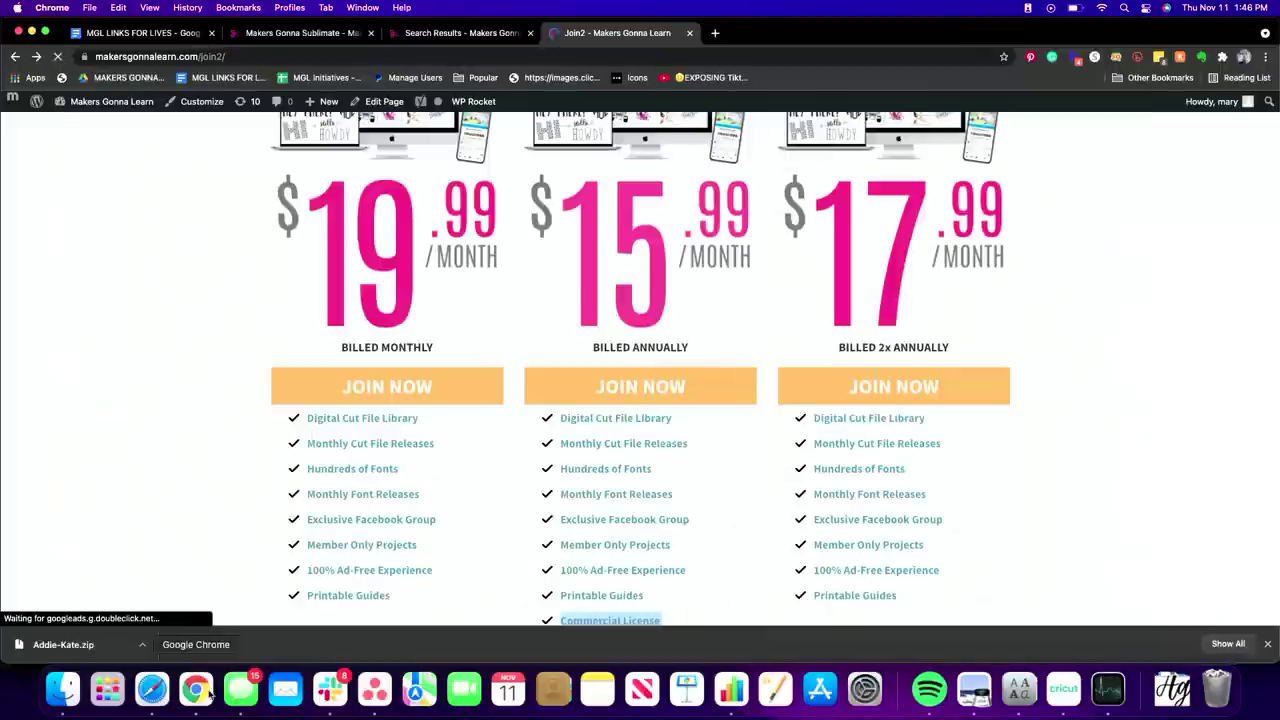
click(468, 36)
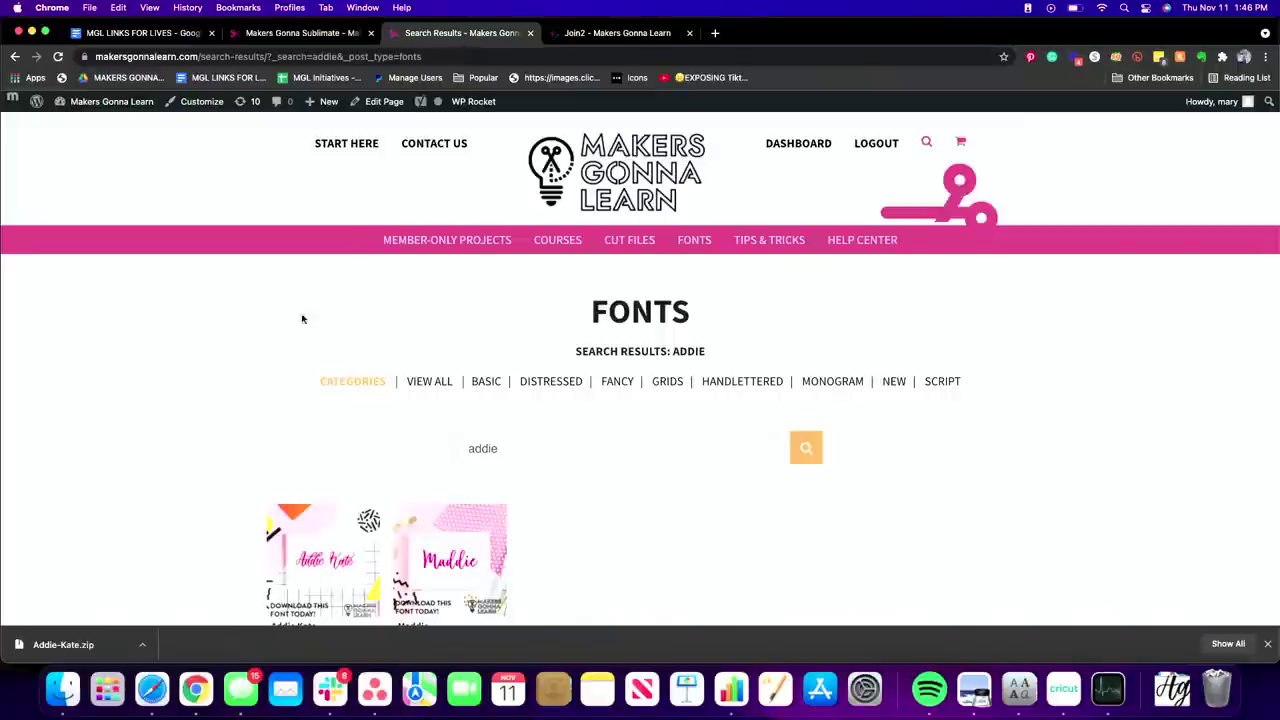
scroll(290, 335, down, 2)
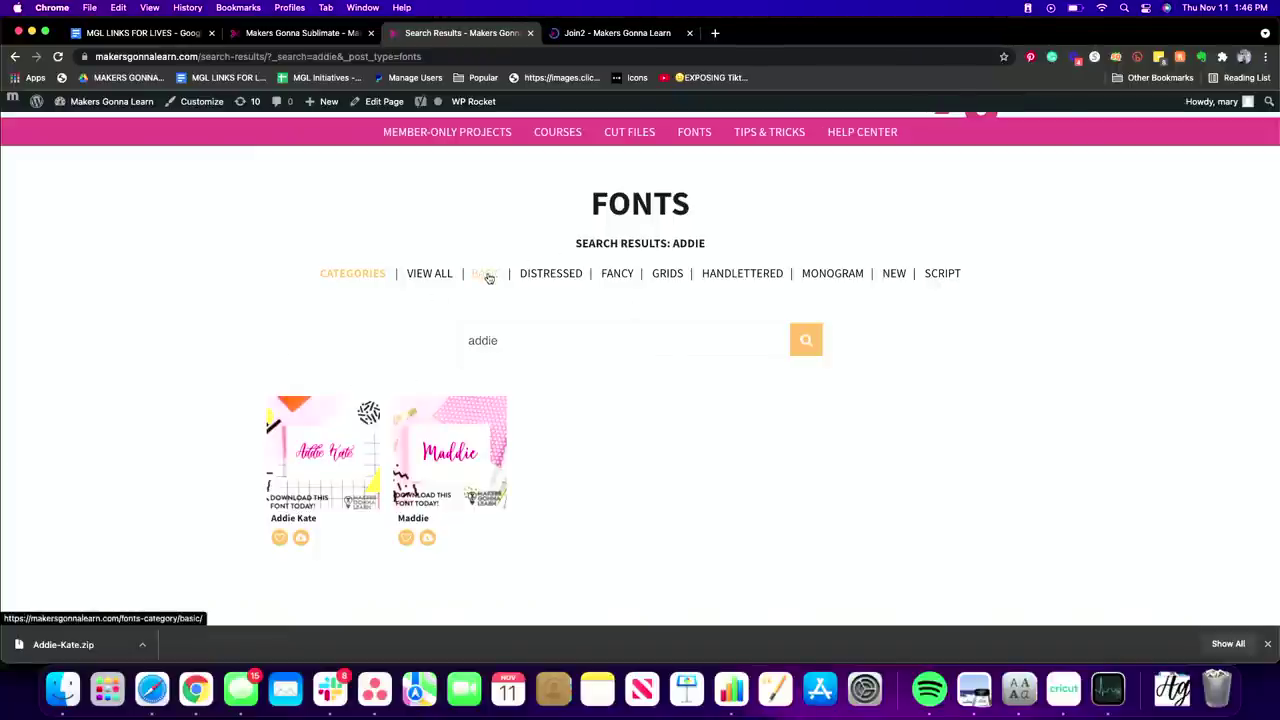
click(439, 280)
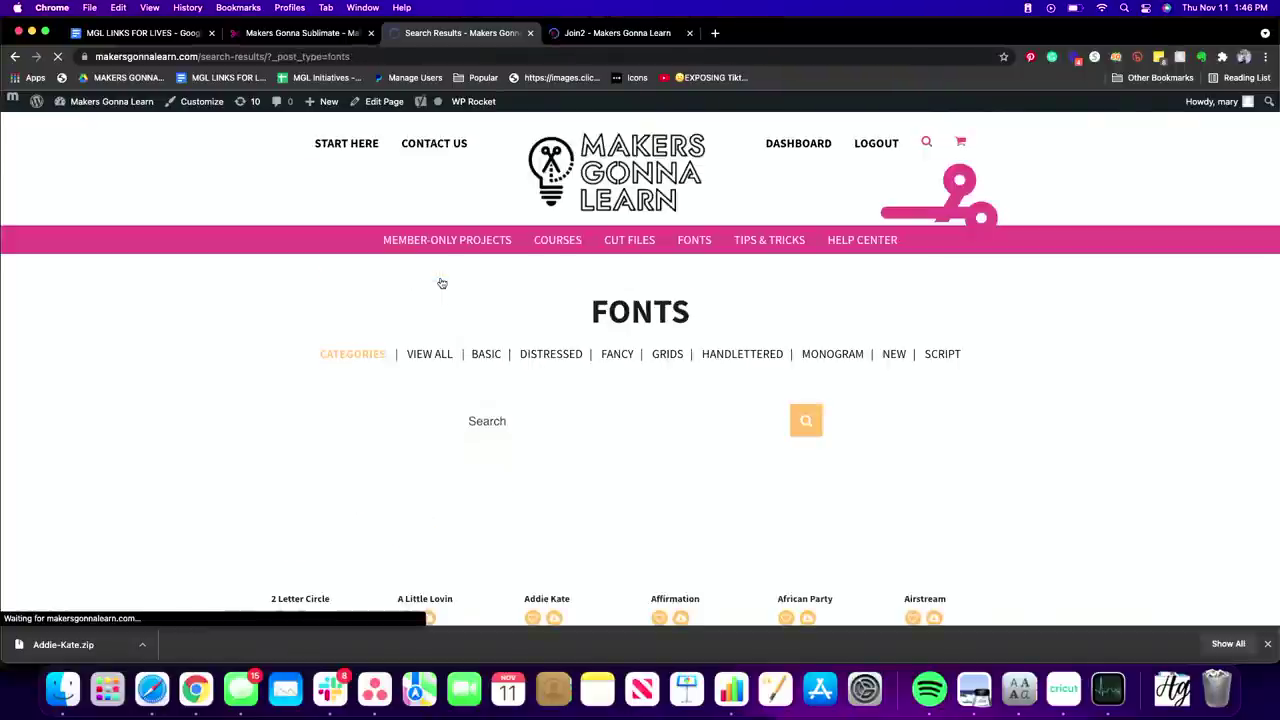
scroll(217, 444, down, 5)
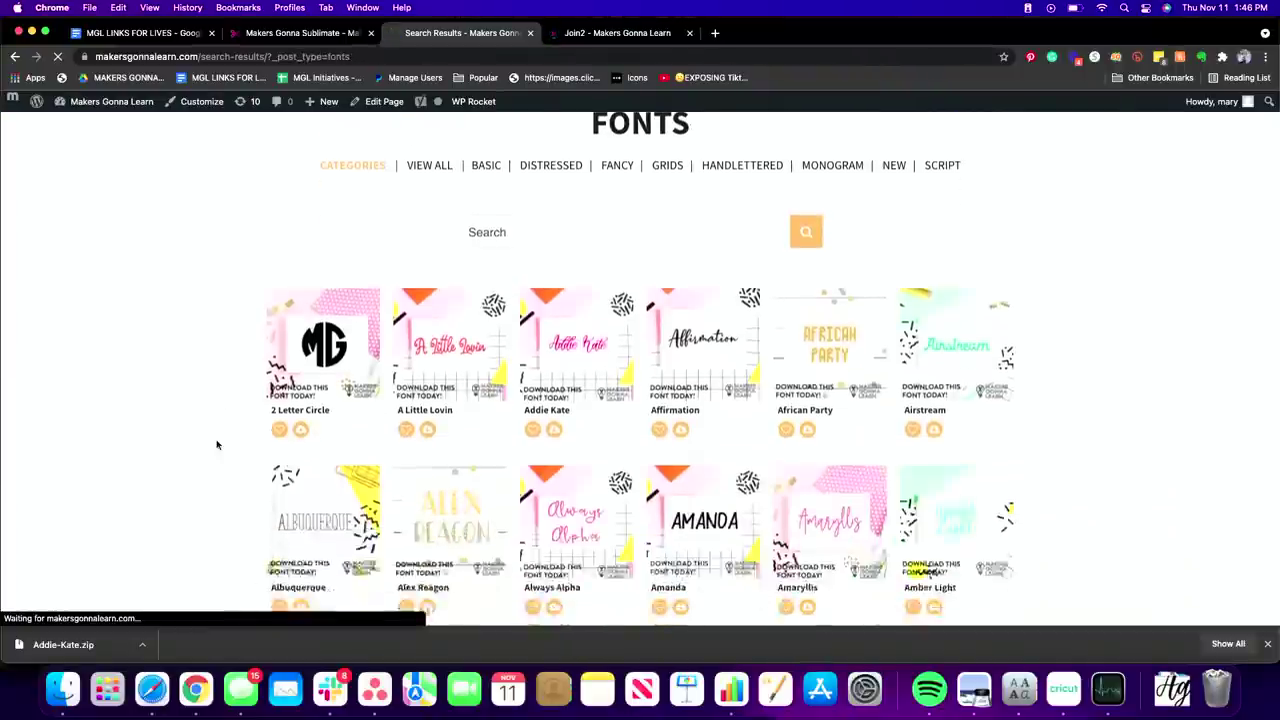
scroll(217, 444, down, 4)
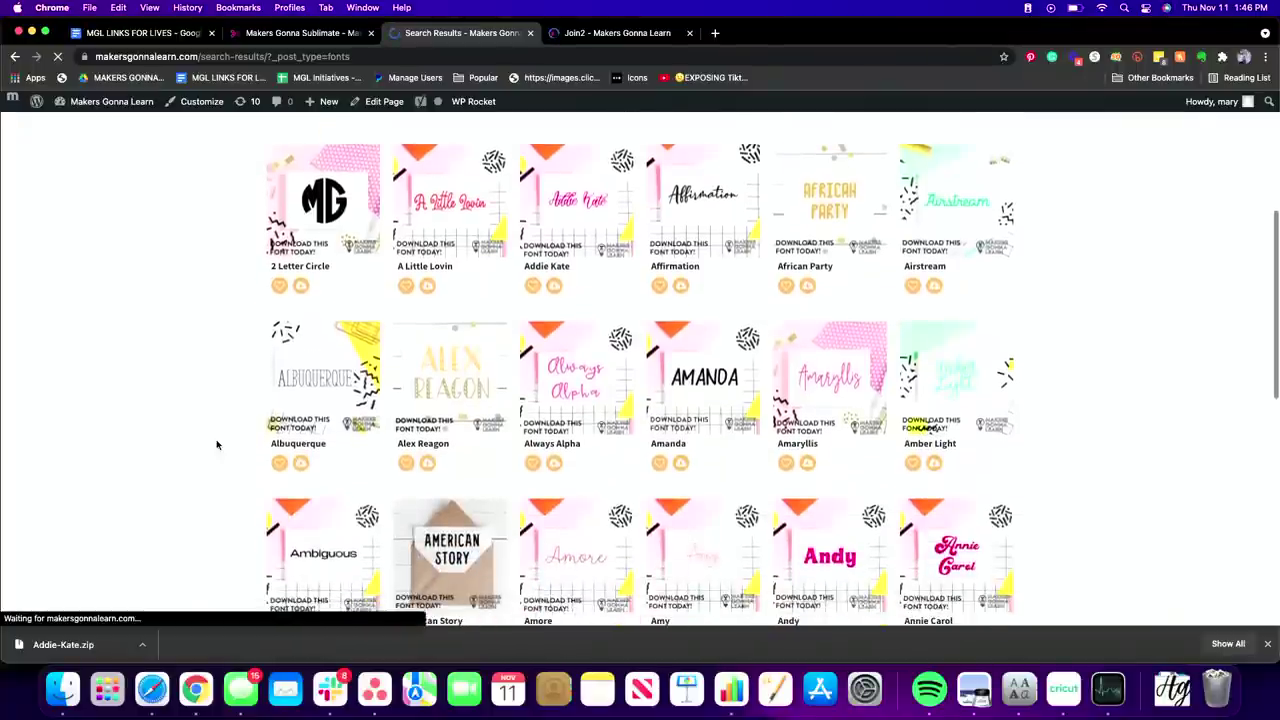
scroll(217, 444, down, 5)
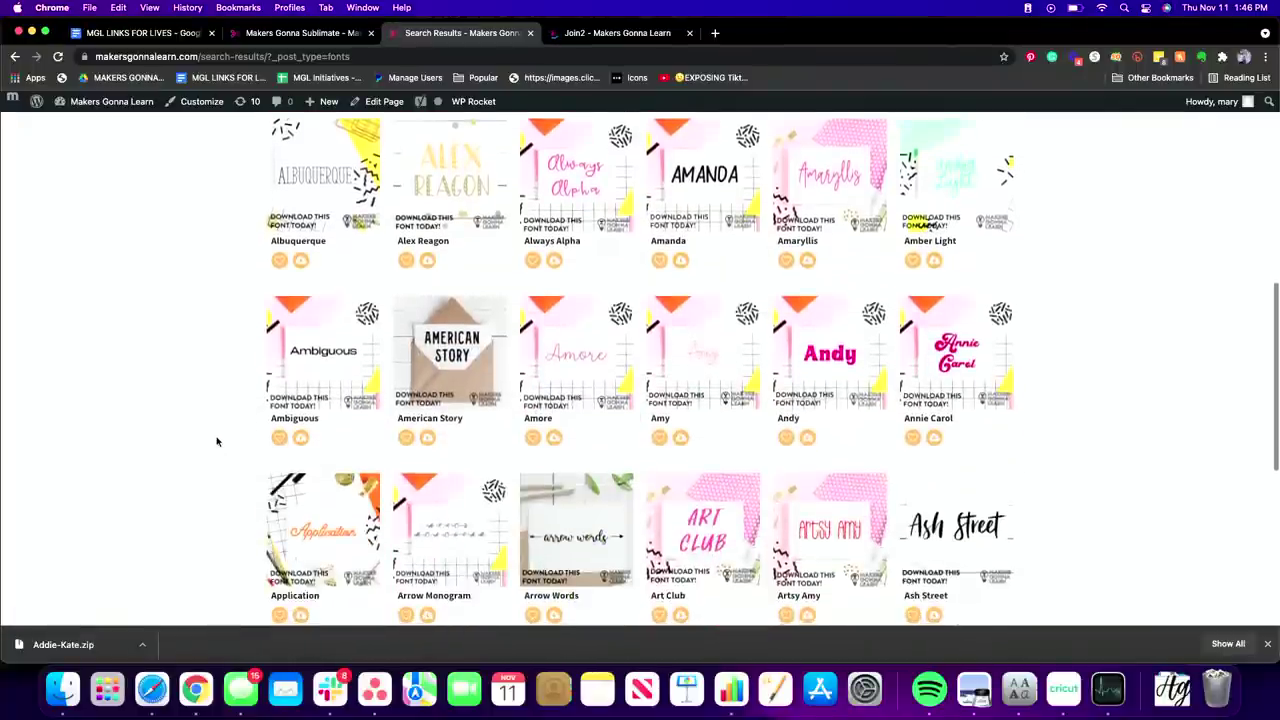
scroll(217, 441, down, 3)
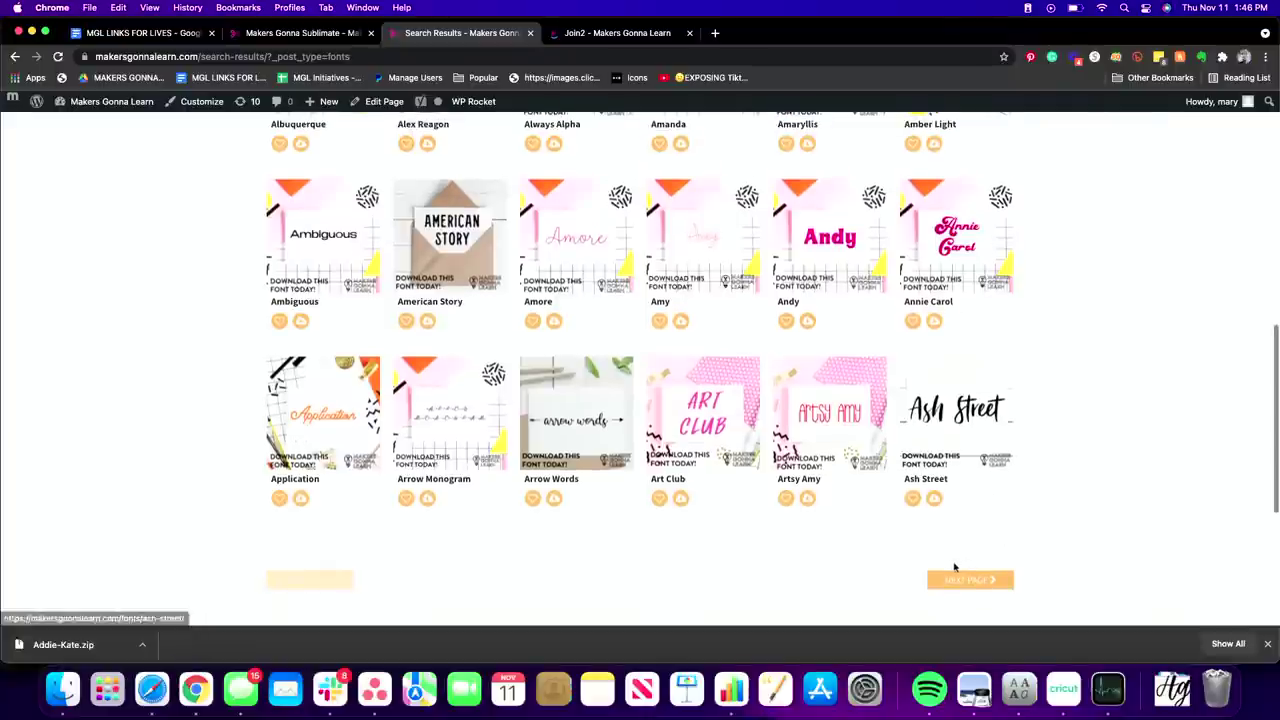
click(980, 587)
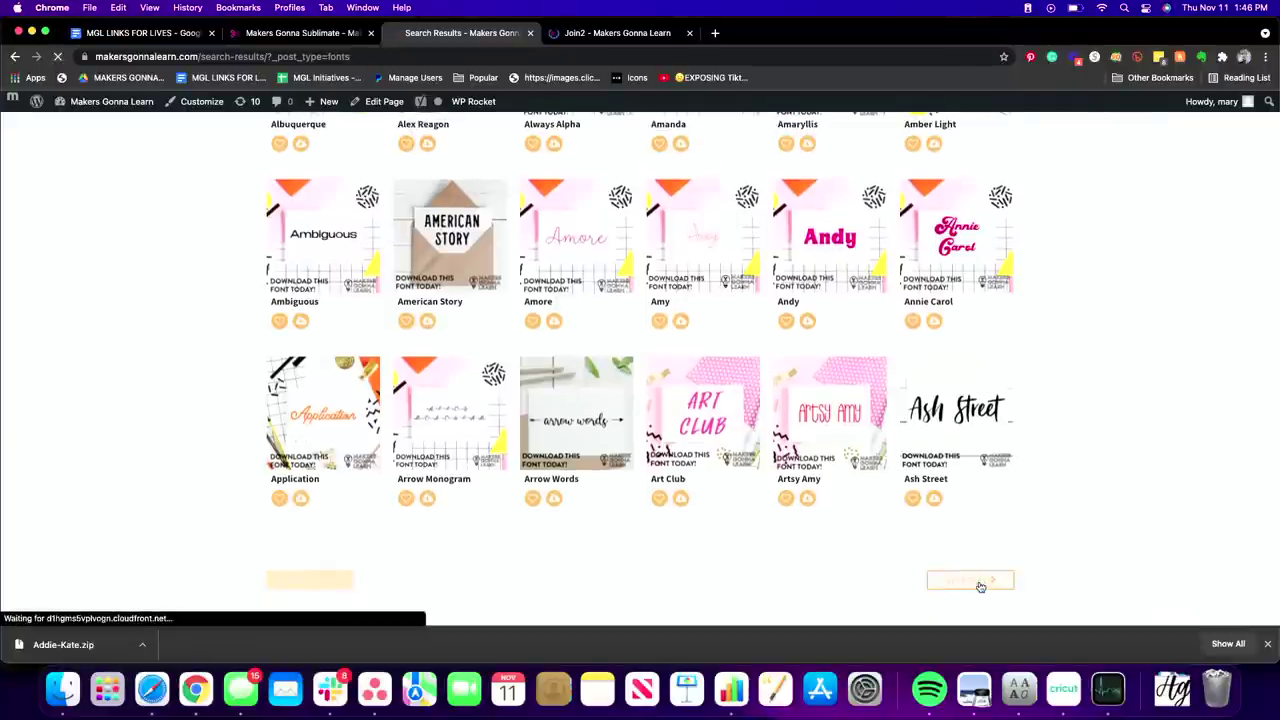
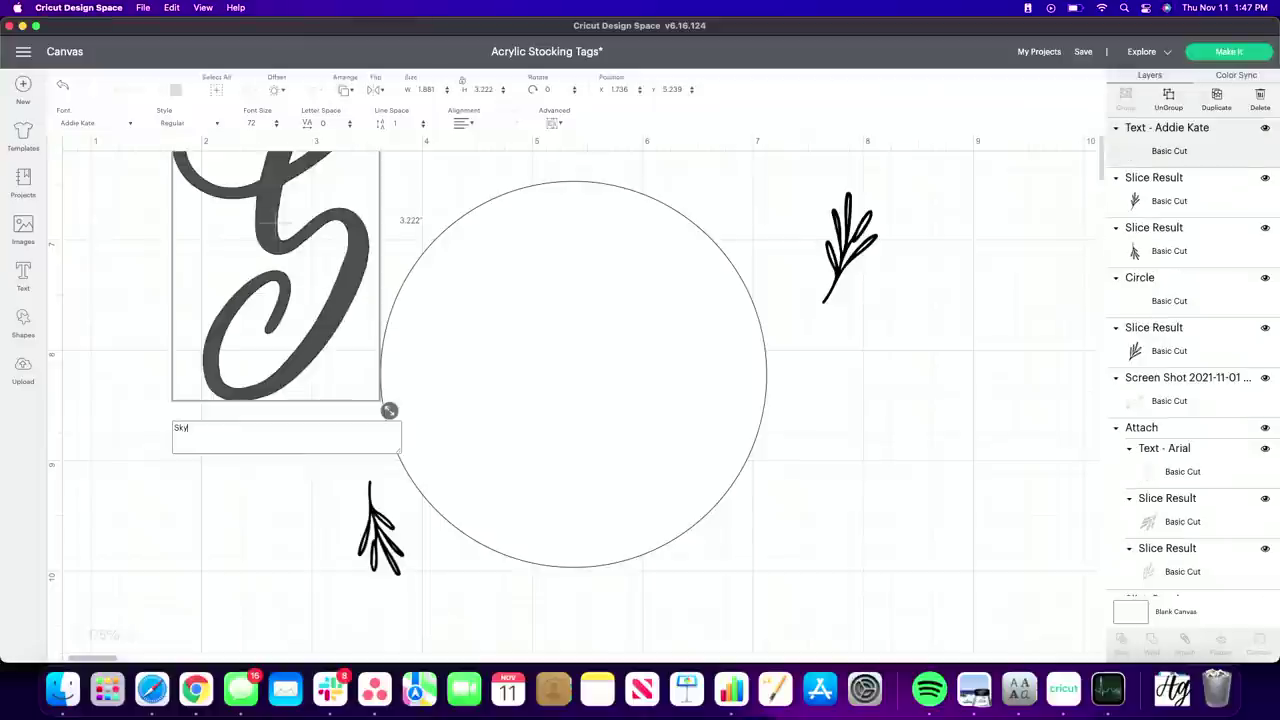
Finish entering the first name in the Addie Kate text and place it beside the circle at about 3.168 × 1.856 in
text(ler)
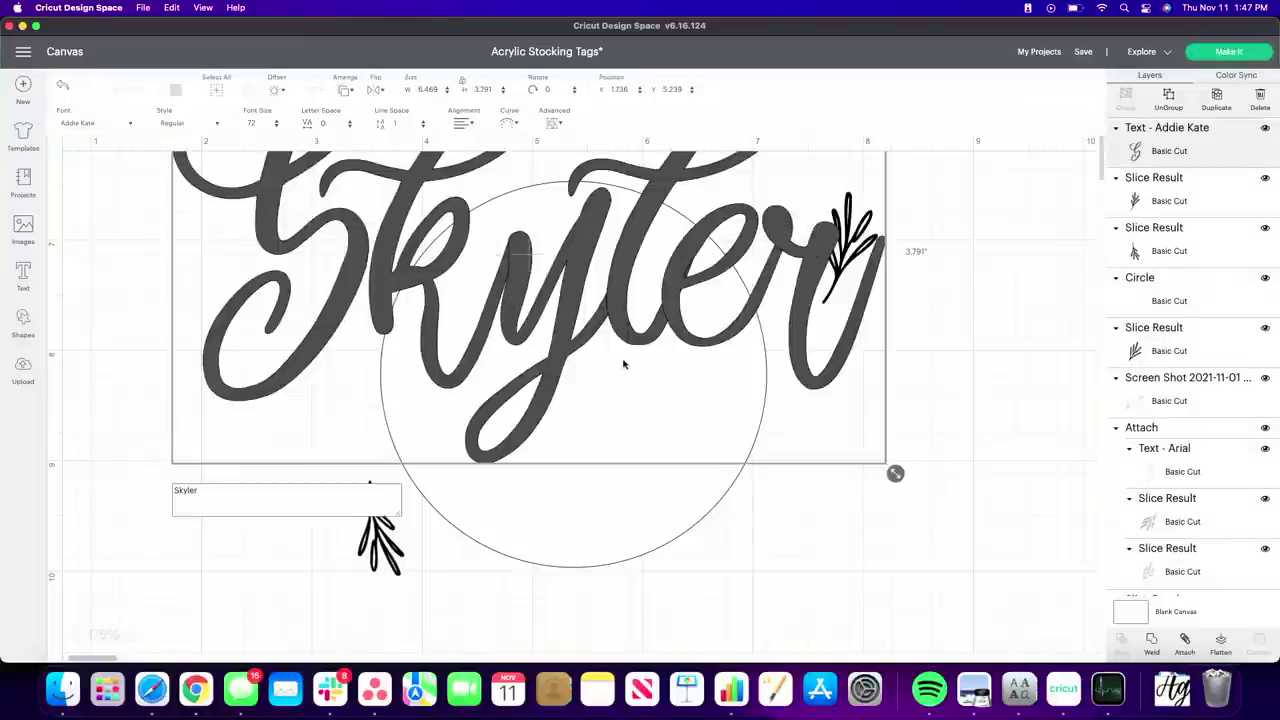
drag(895, 473, 691, 353)
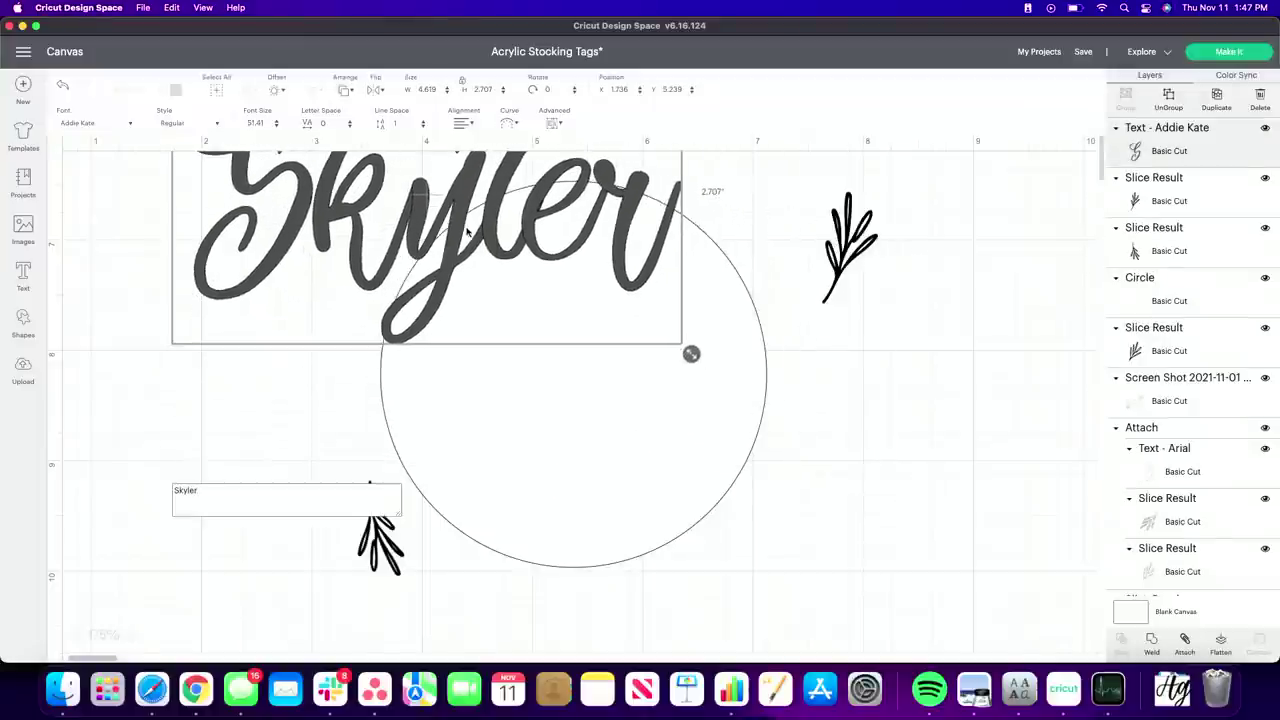
drag(466, 231, 646, 403)
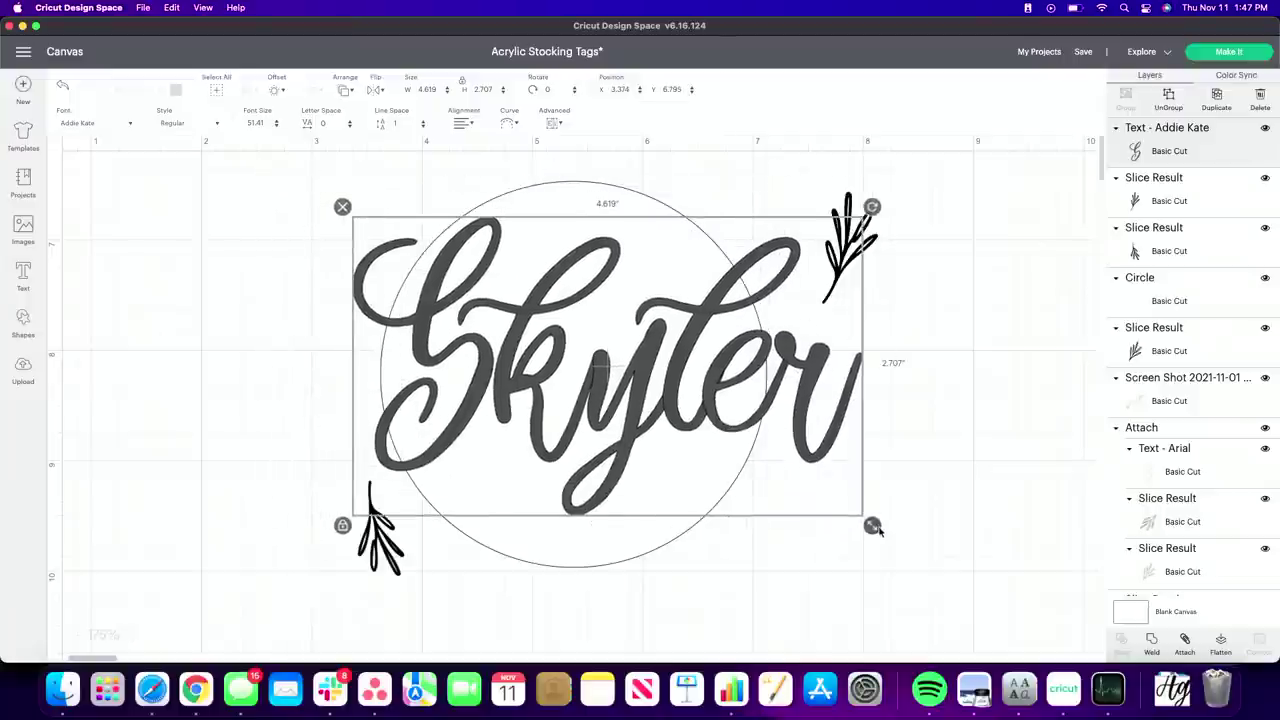
drag(875, 530, 710, 430)
drag(542, 351, 716, 408)
scroll(666, 400, right, 10)
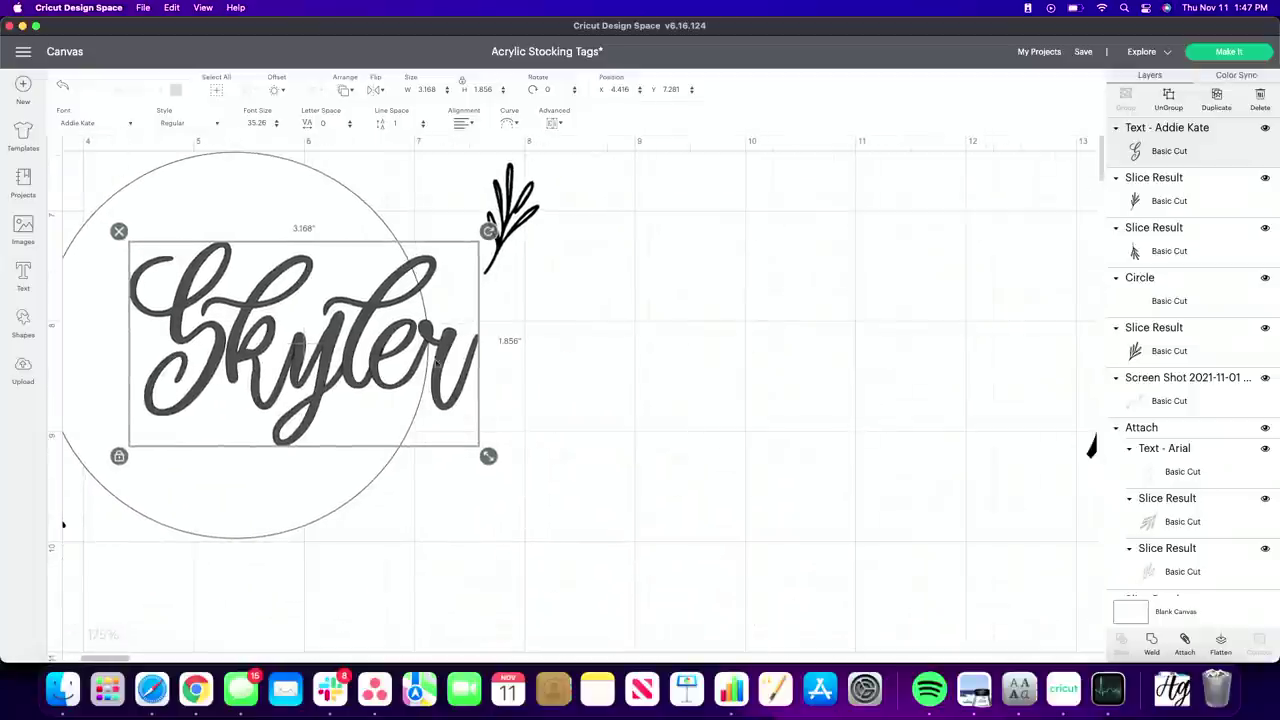
drag(435, 361, 781, 416)
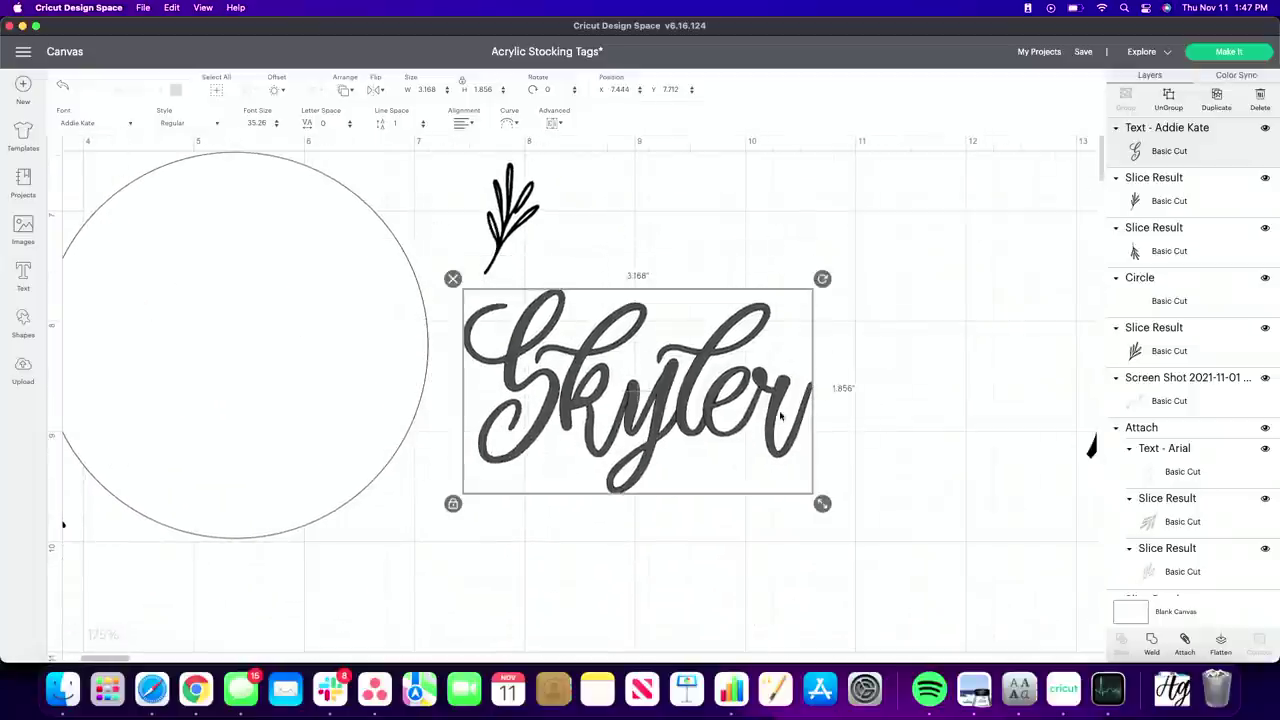
Try widening the name's letter spacing to 3.2
click(351, 121)
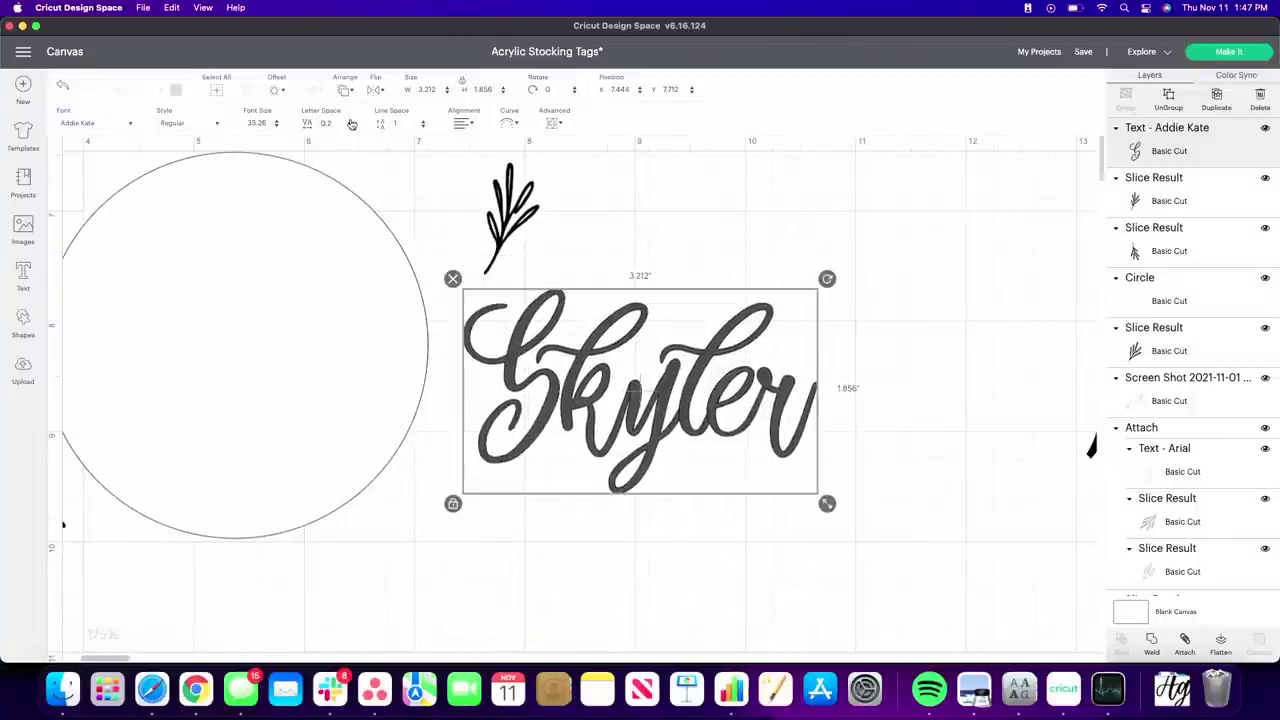
click(351, 121)
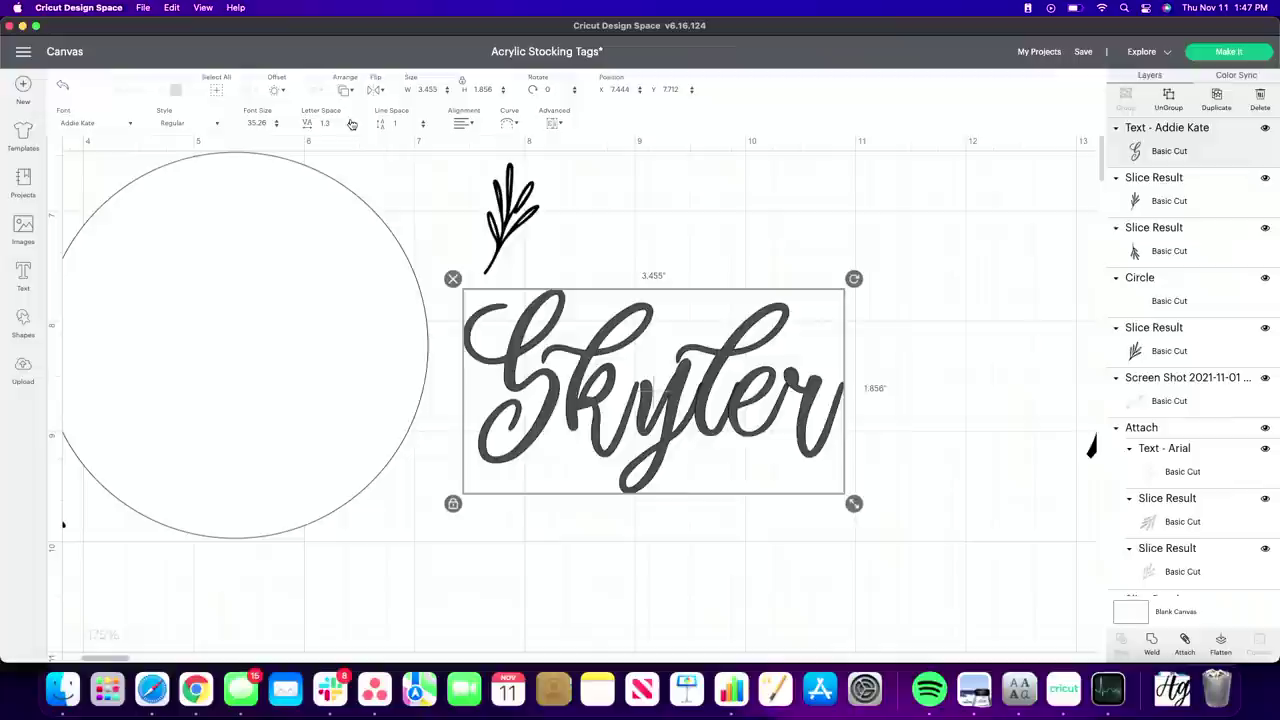
click(351, 121)
click(351, 121)
click(351, 121)
click(351, 121)
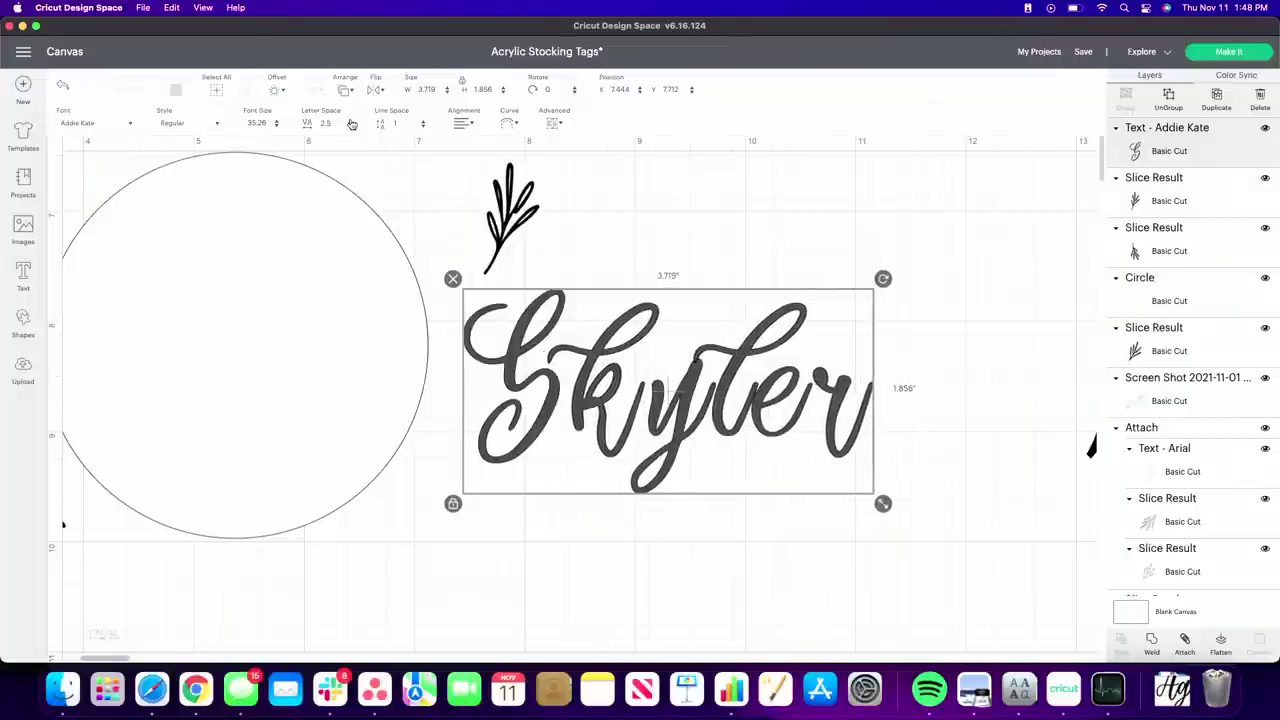
click(351, 121)
click(351, 121)
click(351, 121)
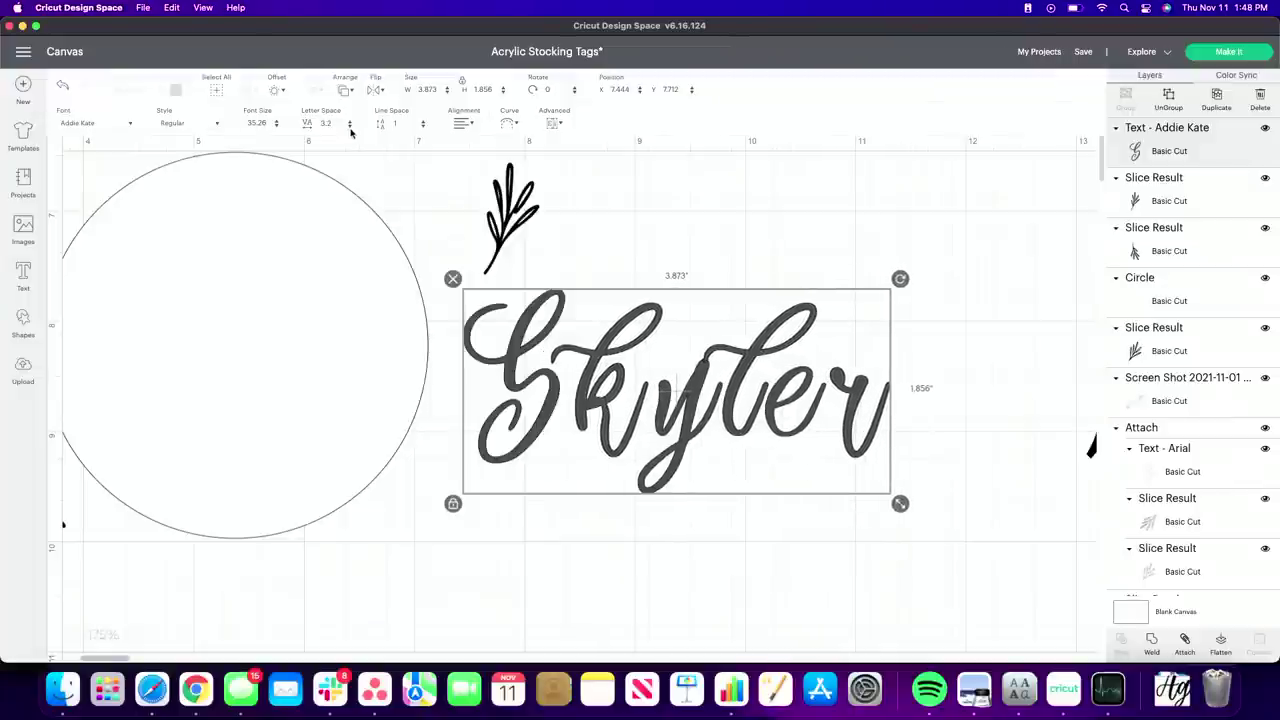
Set the name's letter spacing to 0.3 and move the text to about X 8.013, Y 7.878, clear of the circle
click(350, 127)
click(350, 127)
click(350, 127)
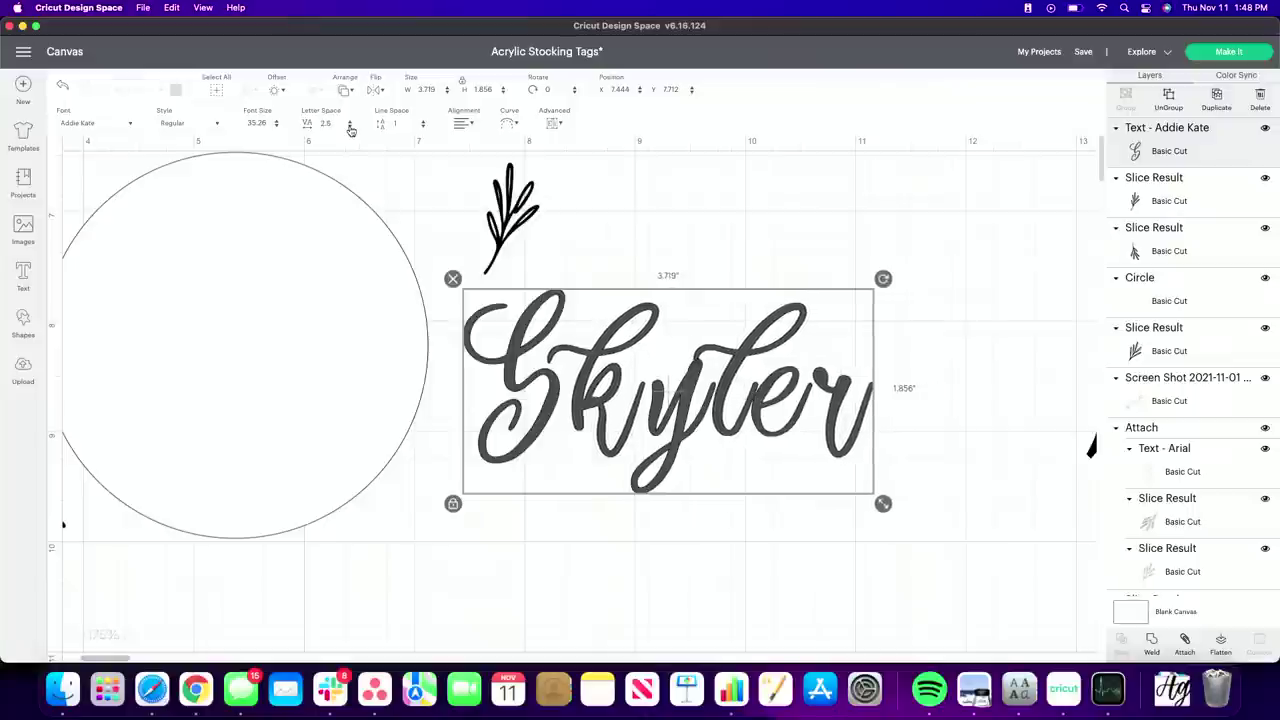
click(350, 127)
click(350, 127)
click(350, 127)
click(350, 127)
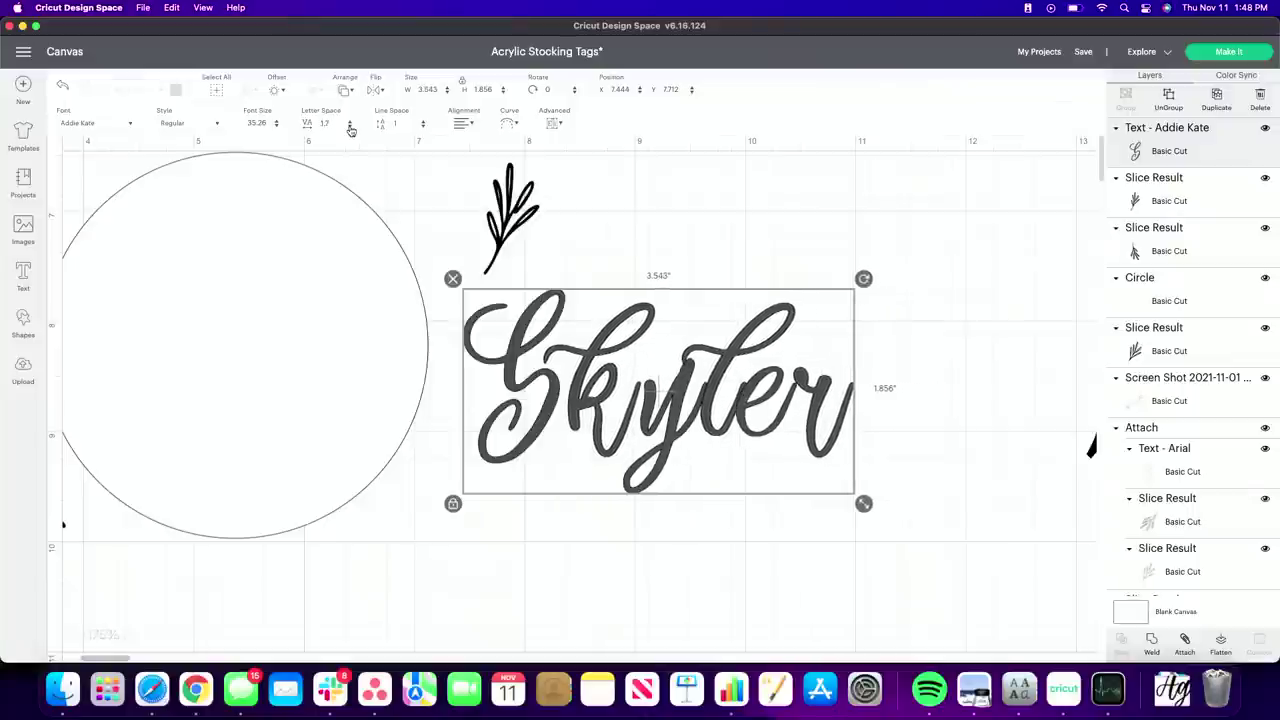
click(350, 127)
click(350, 127)
click(350, 127)
click(350, 127)
click(350, 127)
click(350, 127)
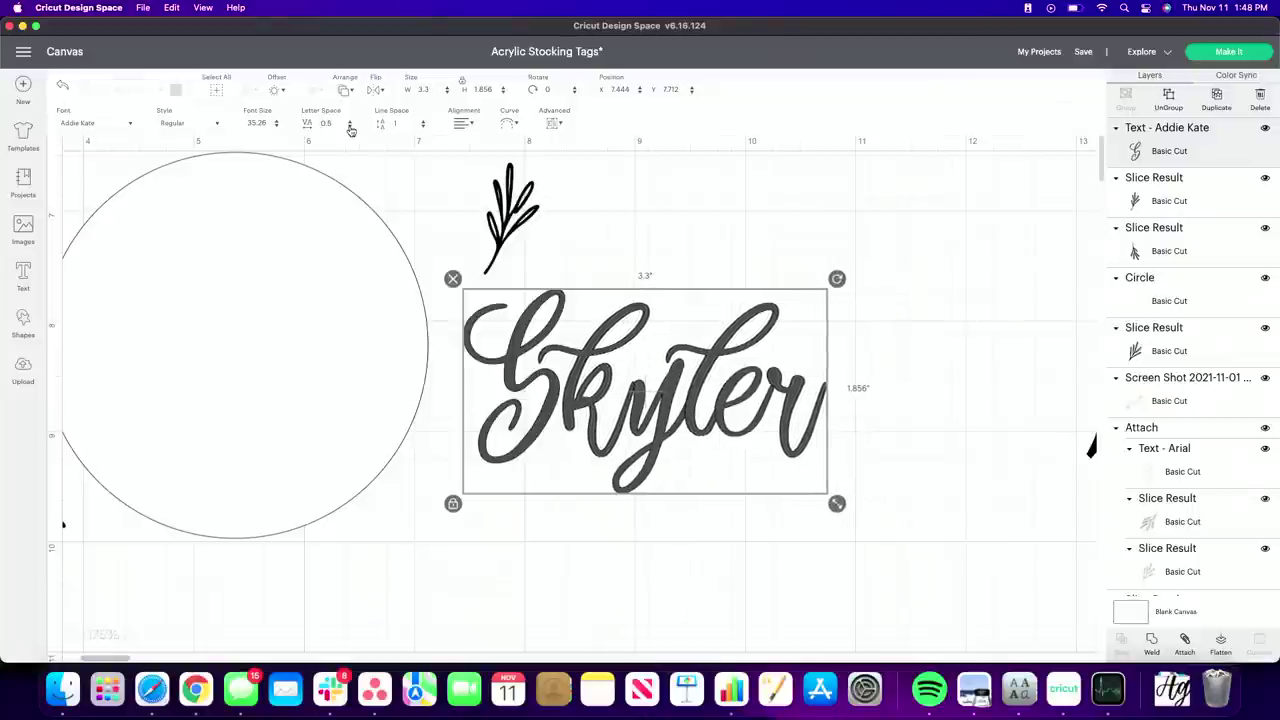
click(350, 127)
click(350, 127)
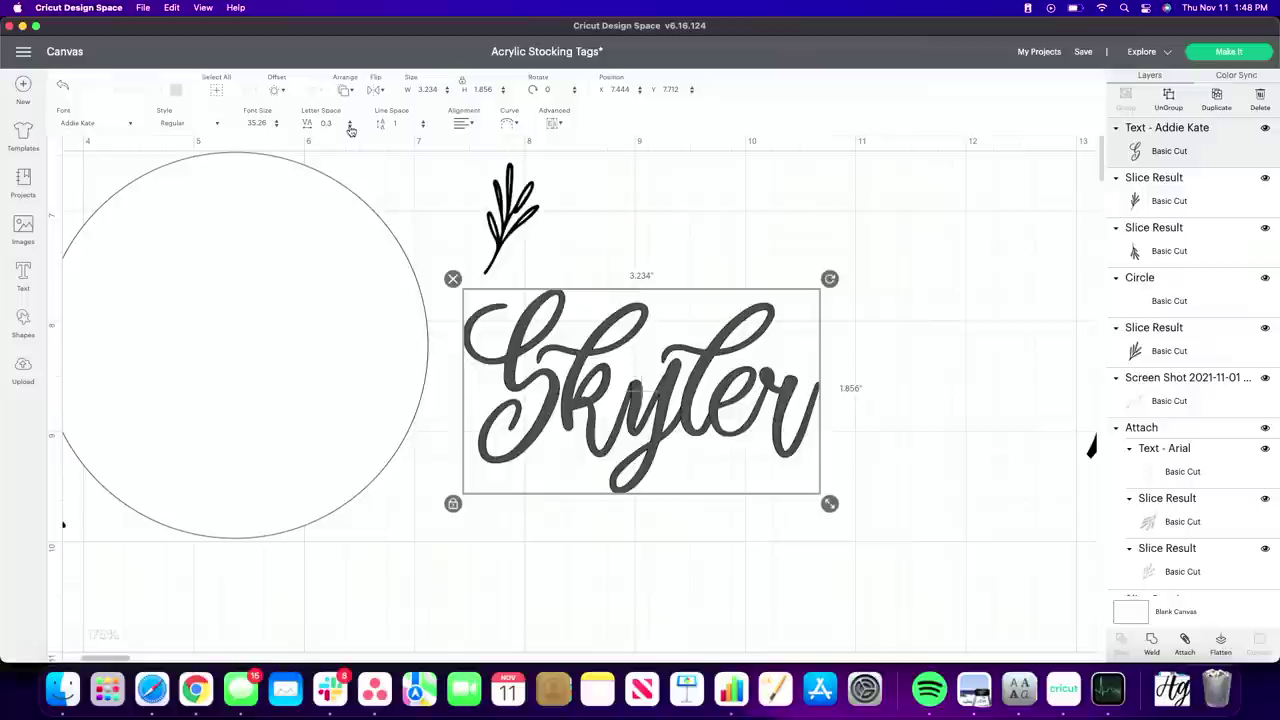
drag(689, 427, 681, 432)
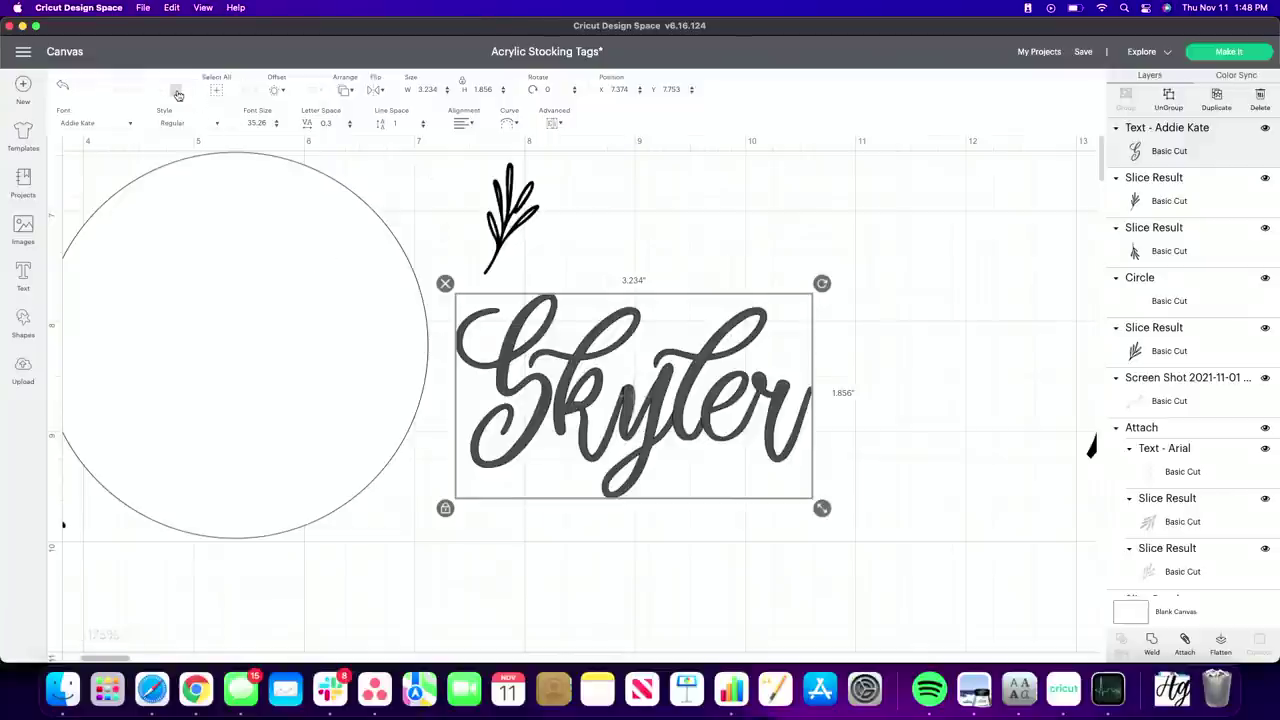
drag(650, 397, 720, 411)
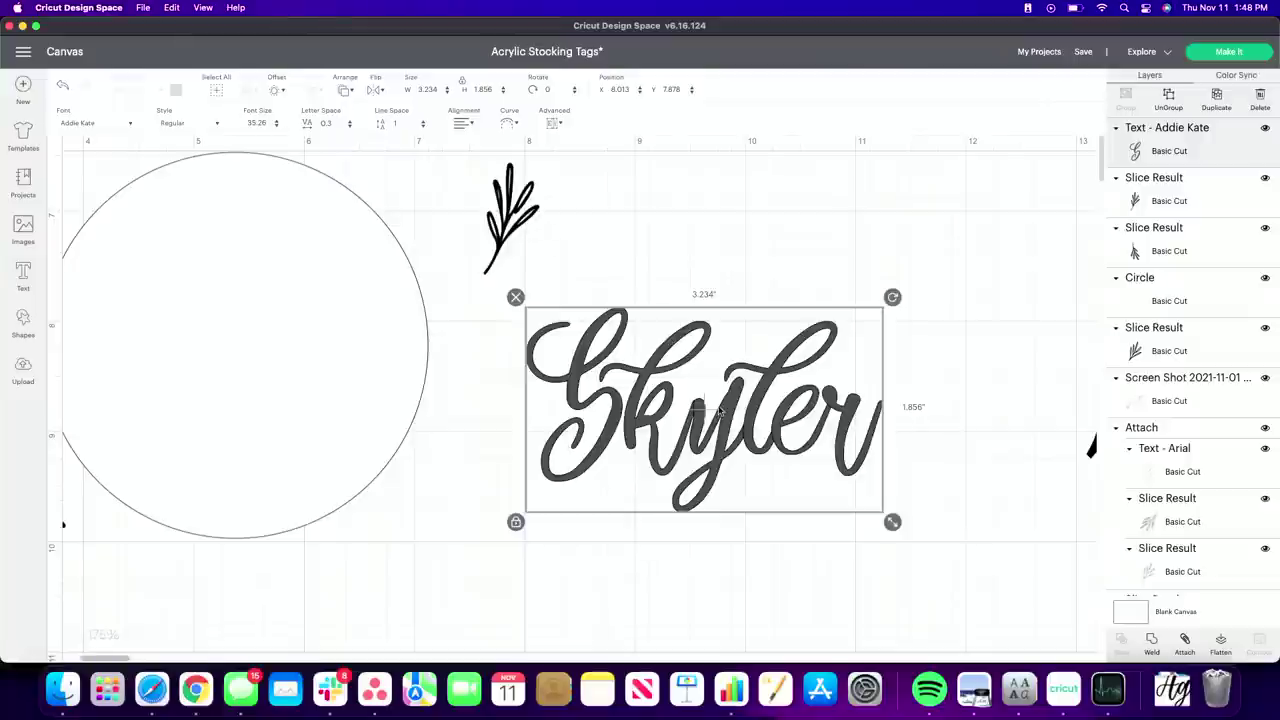
Try welding the name's letters into one shape and undo the weld
click(1155, 648)
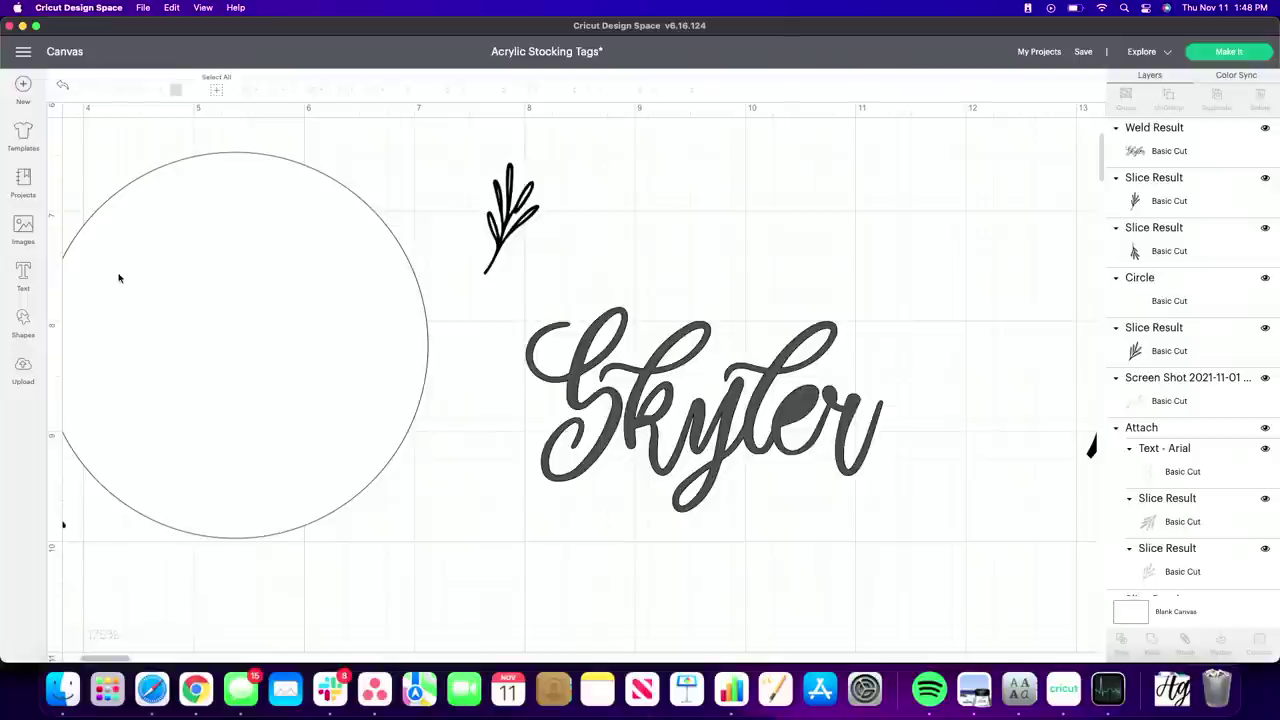
click(62, 86)
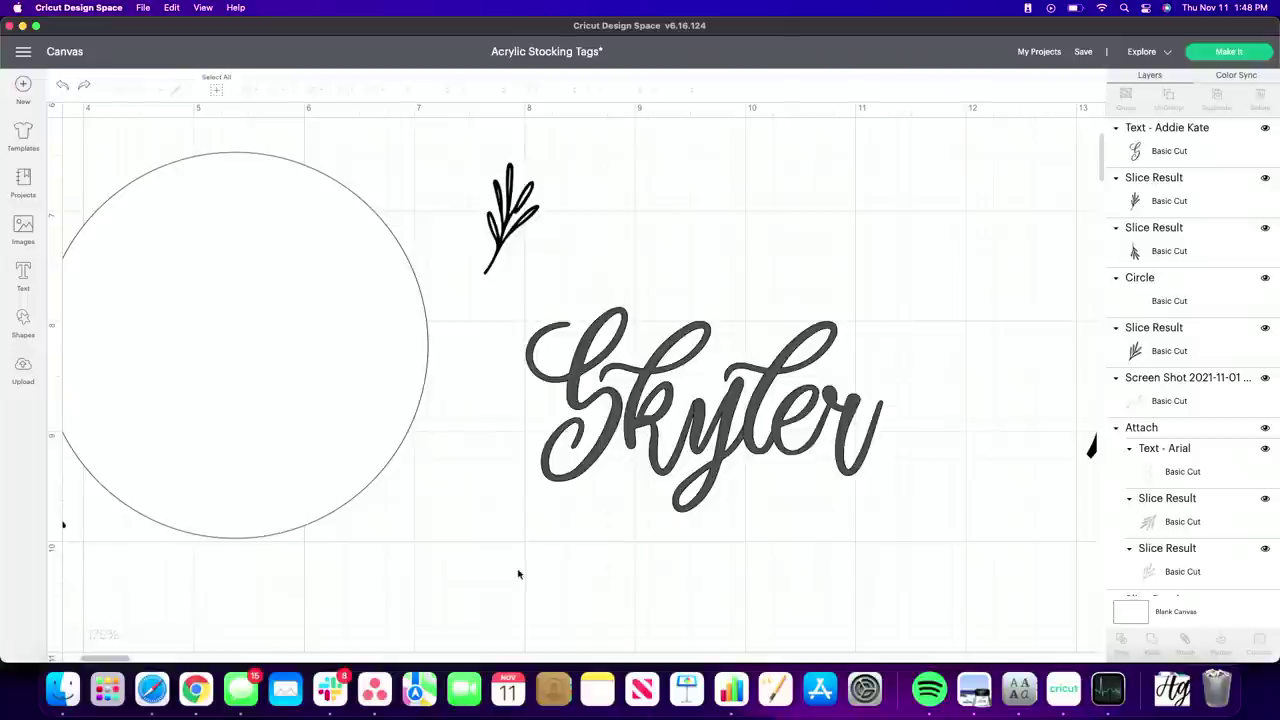
Move the name over the circle to about X 4.819, Y 6.545 and enlarge it to about 7.235 × 4.153 in
drag(518, 574, 966, 308)
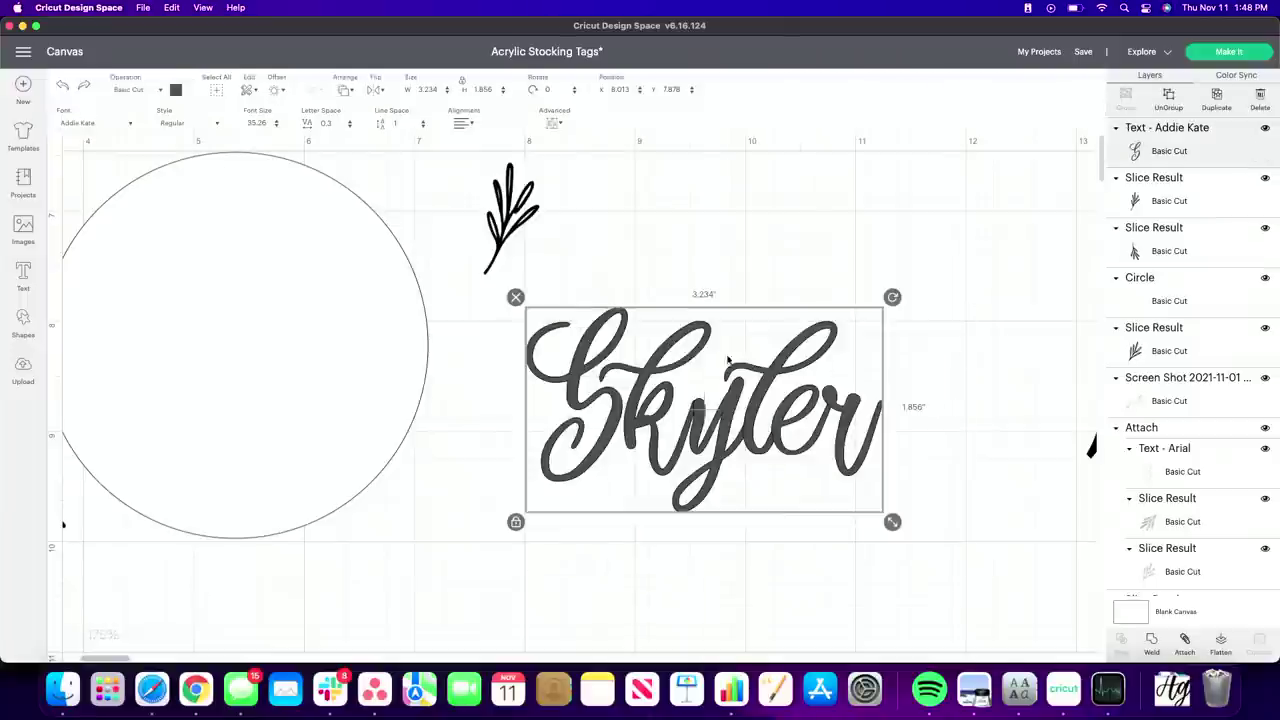
drag(728, 360, 376, 212)
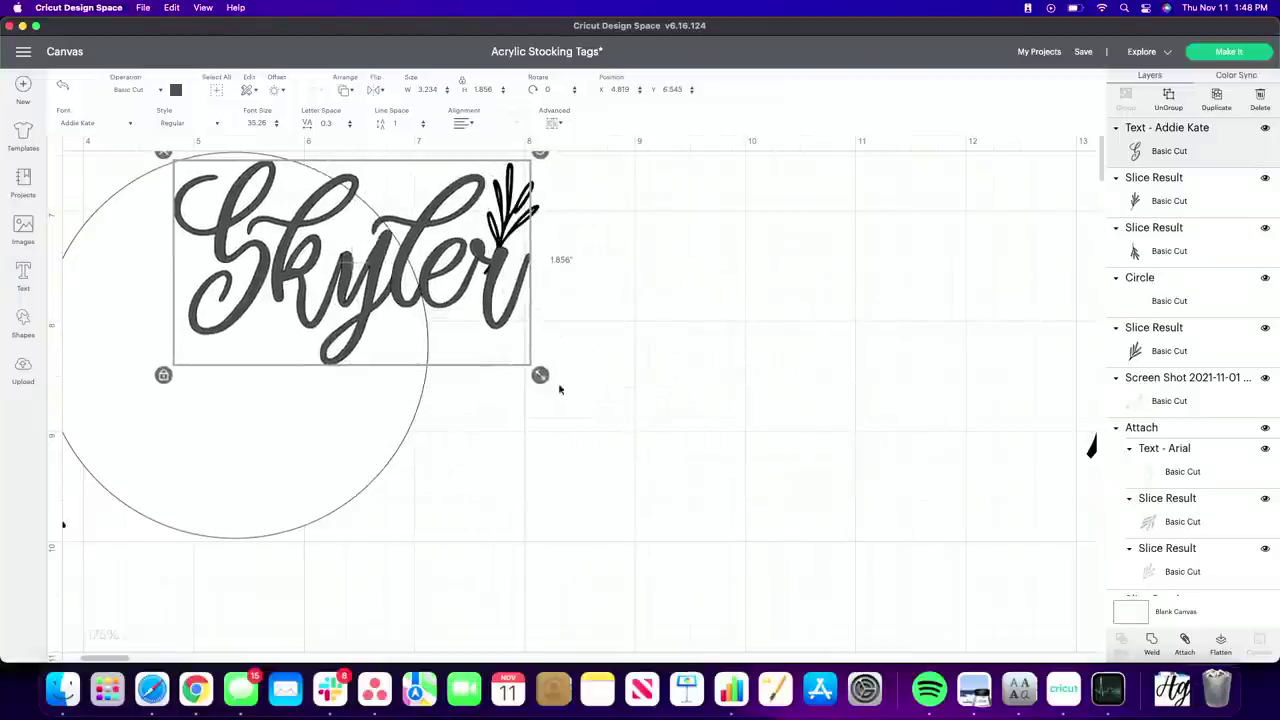
drag(540, 375, 980, 386)
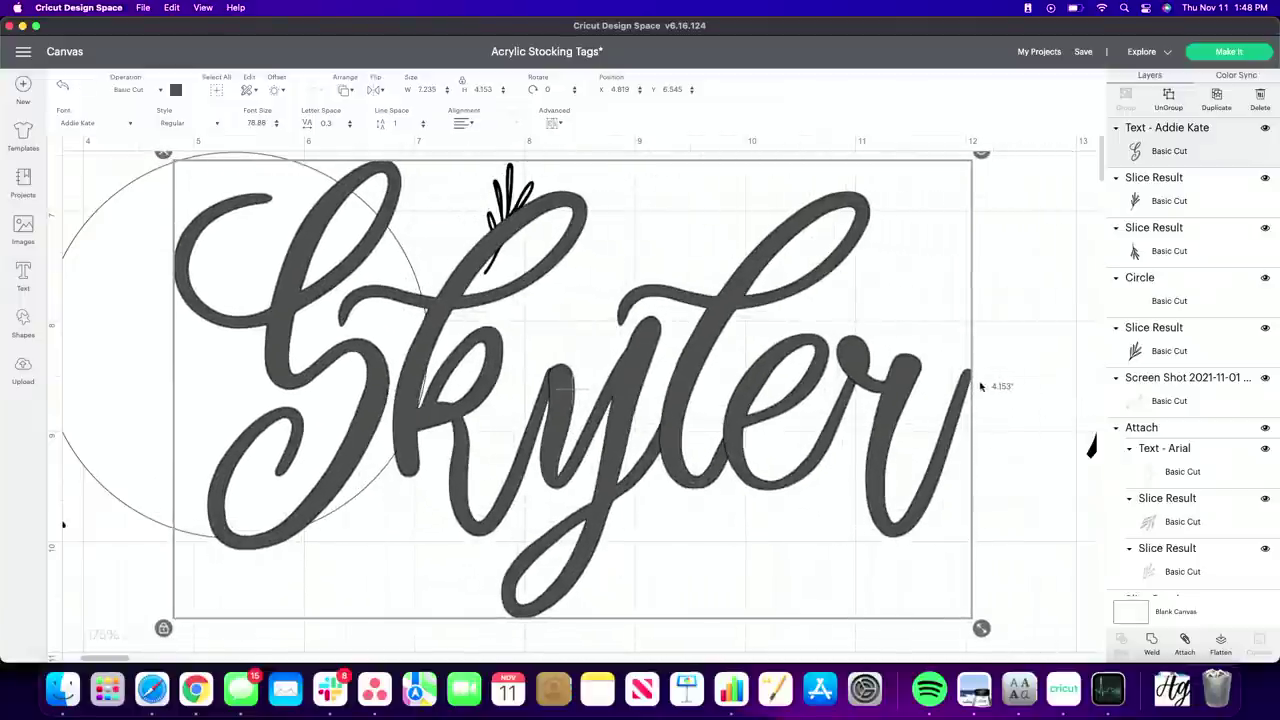
Try welding the name's letters at the 7.235 × 4.153 in size and undo the weld
click(1152, 643)
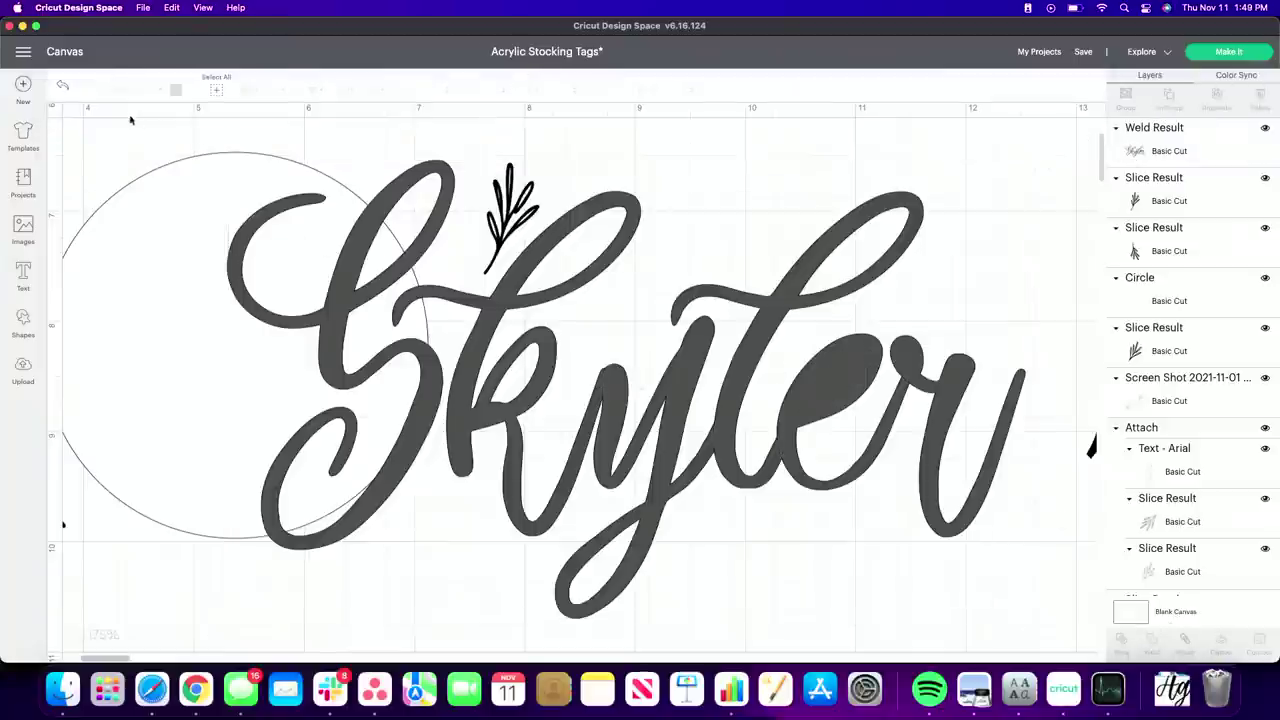
click(60, 86)
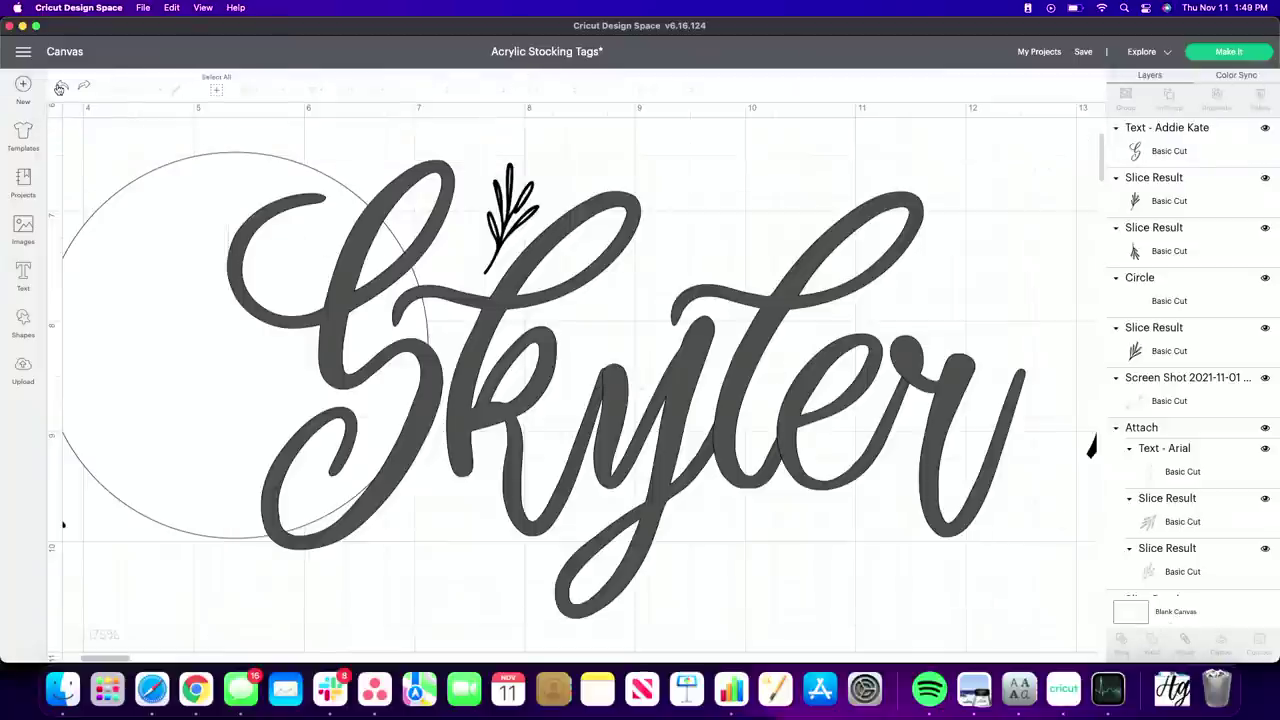
Shrink the name to about 3.823 × 2.194 in and move it to about X 7.68, Y 7.837, clear of the circle
click(817, 500)
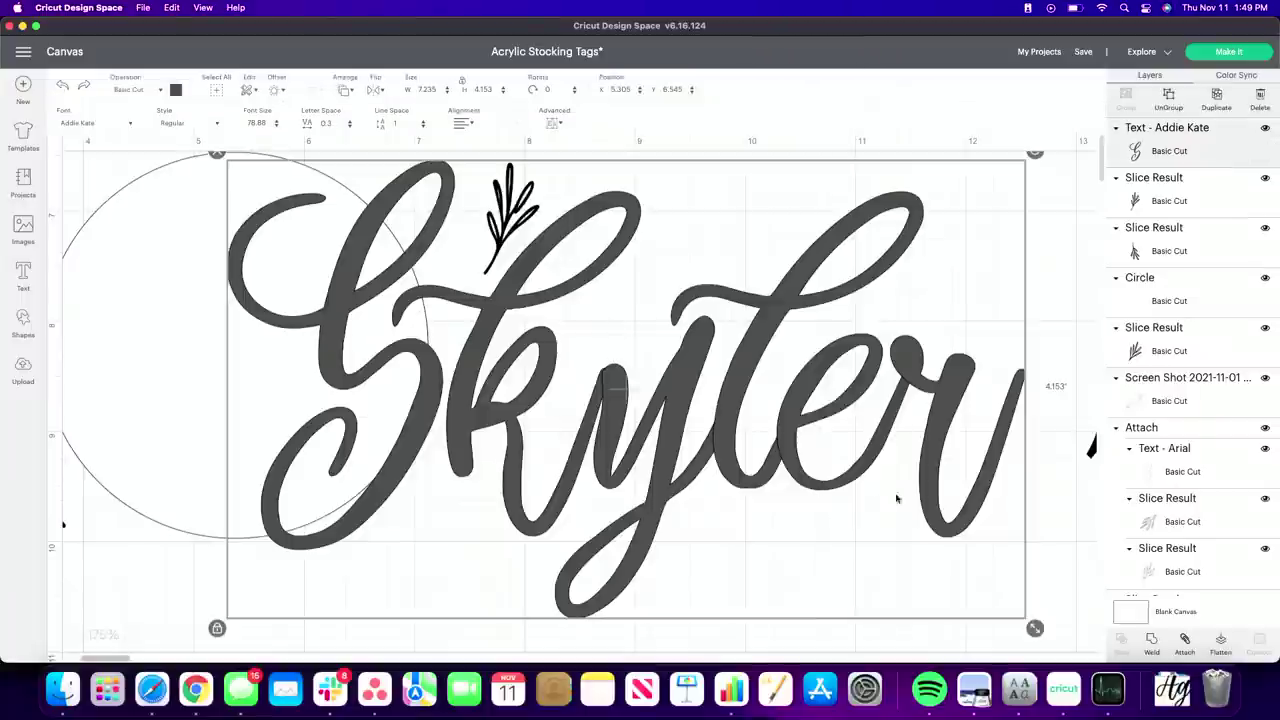
drag(1034, 628, 656, 414)
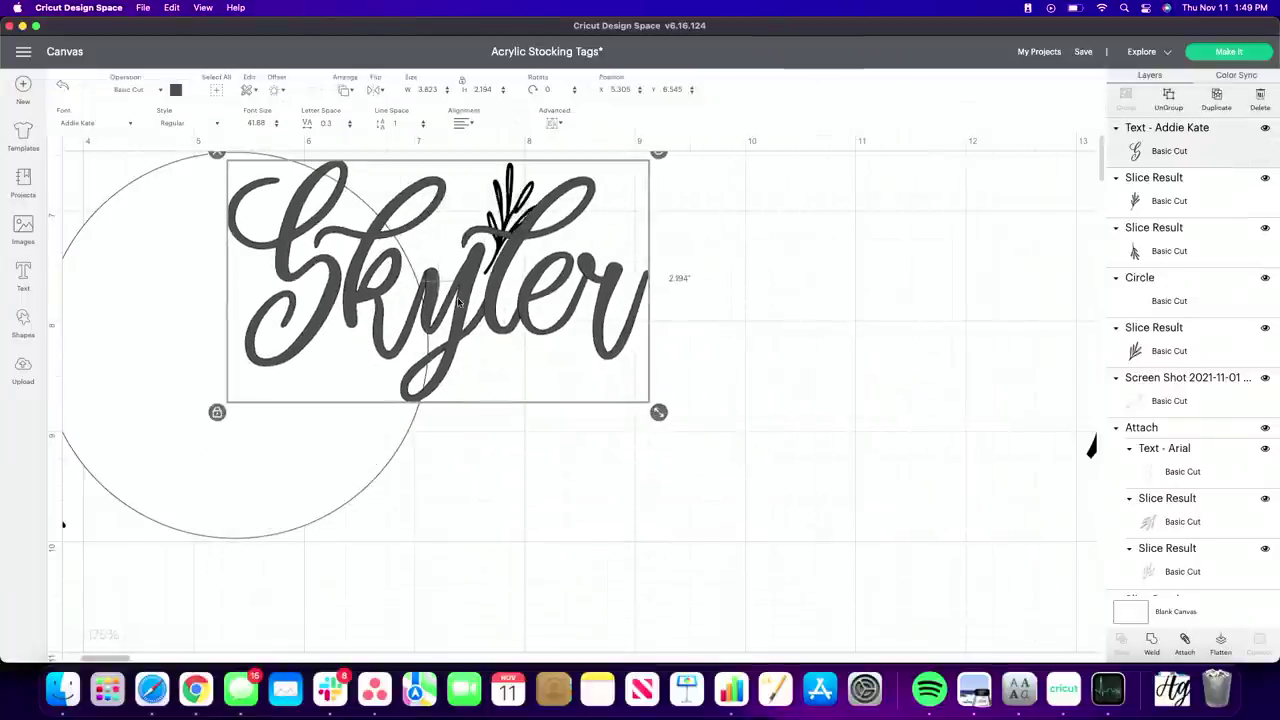
drag(586, 342, 846, 485)
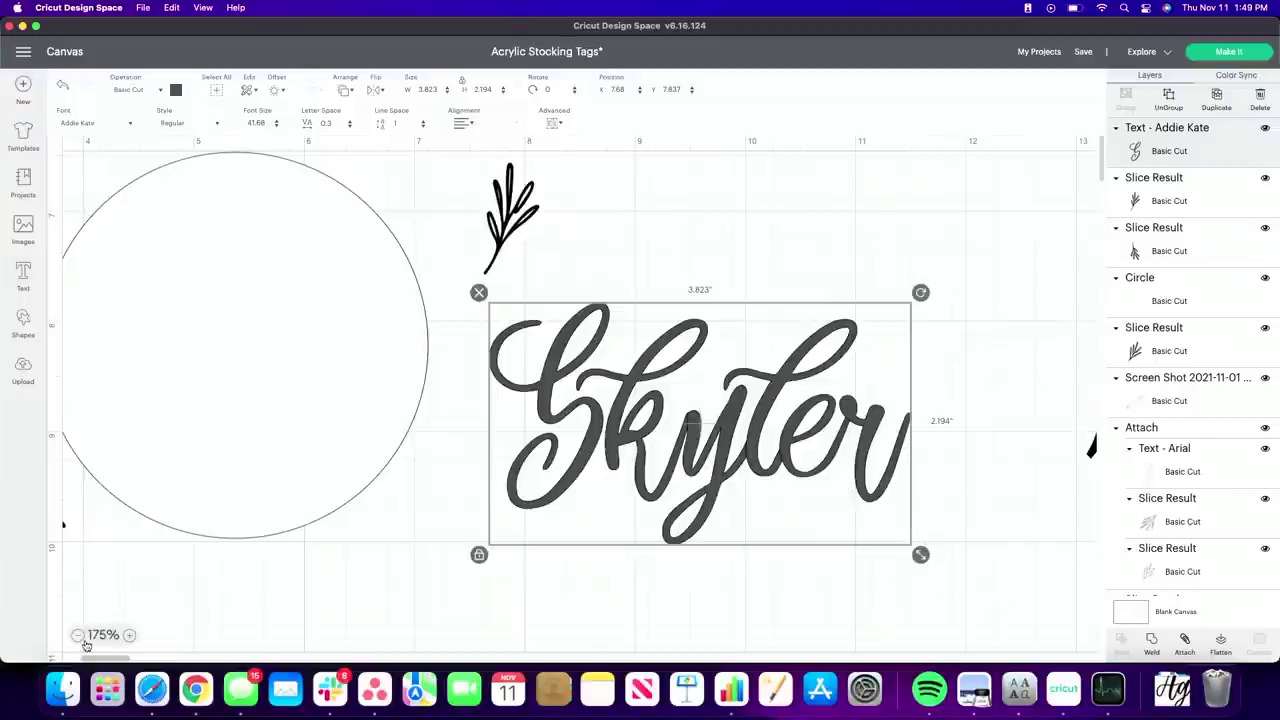
Enlarge the name to about 47.411 × 27.213 in and move it up to about X 7.68, Y 4.198
click(79, 636)
click(79, 636)
click(79, 636)
click(79, 636)
click(79, 636)
click(79, 636)
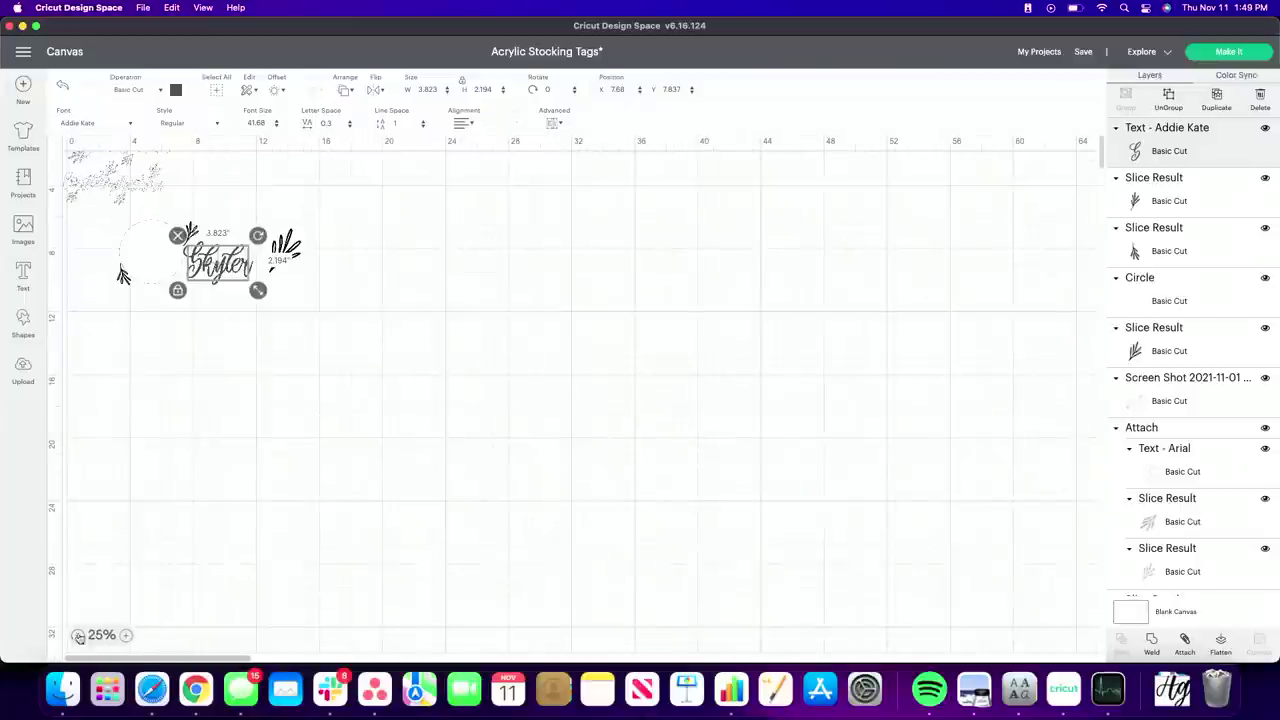
drag(258, 290, 946, 417)
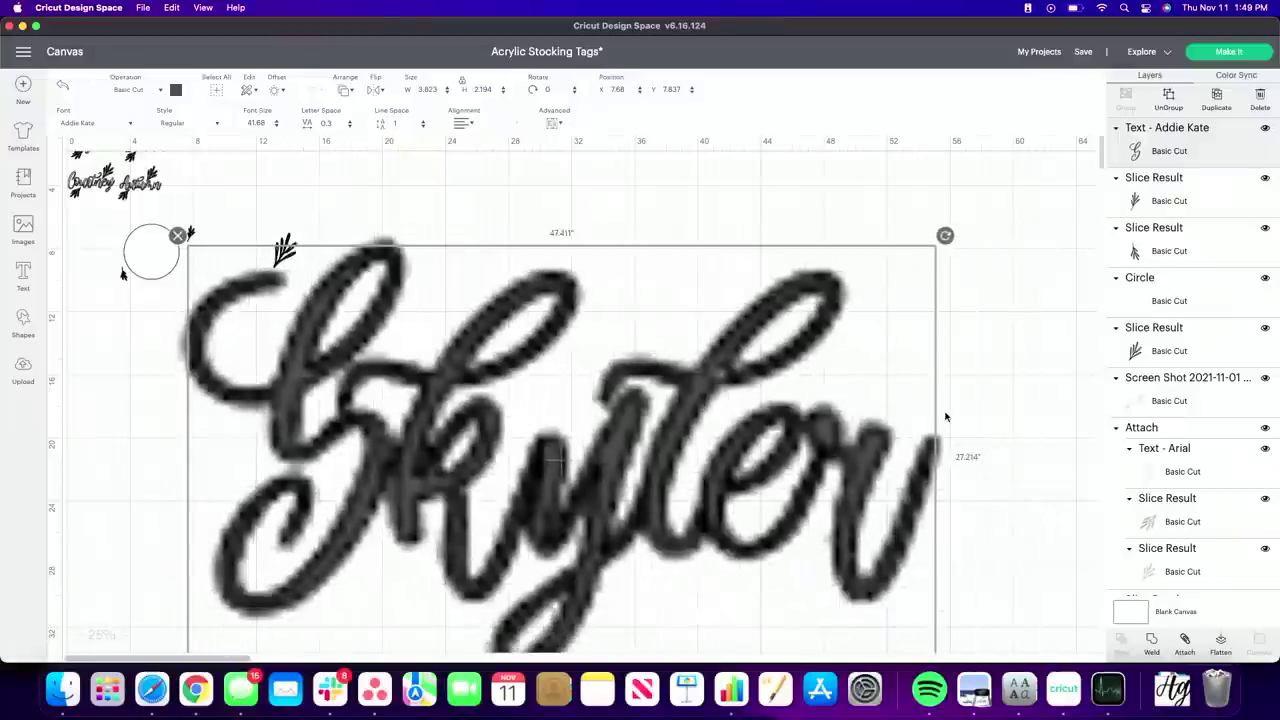
drag(720, 480, 718, 422)
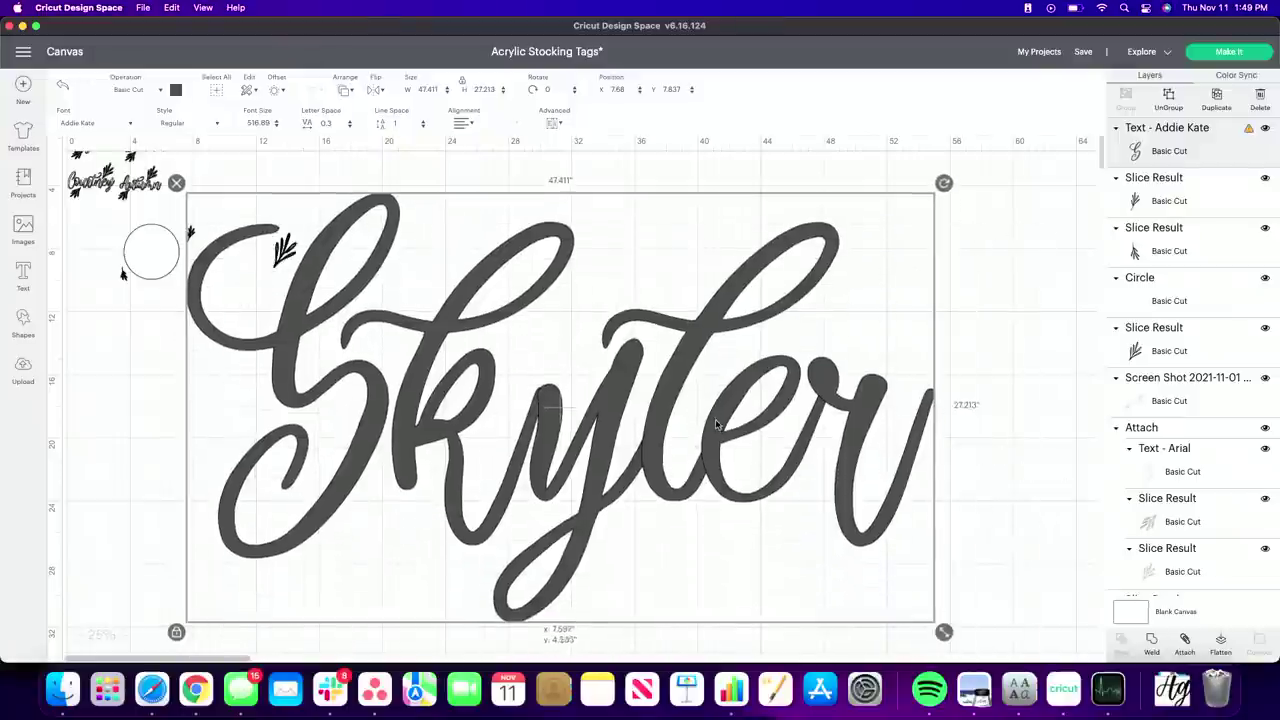
Try welding the greatly enlarged name and undo the weld
click(1152, 642)
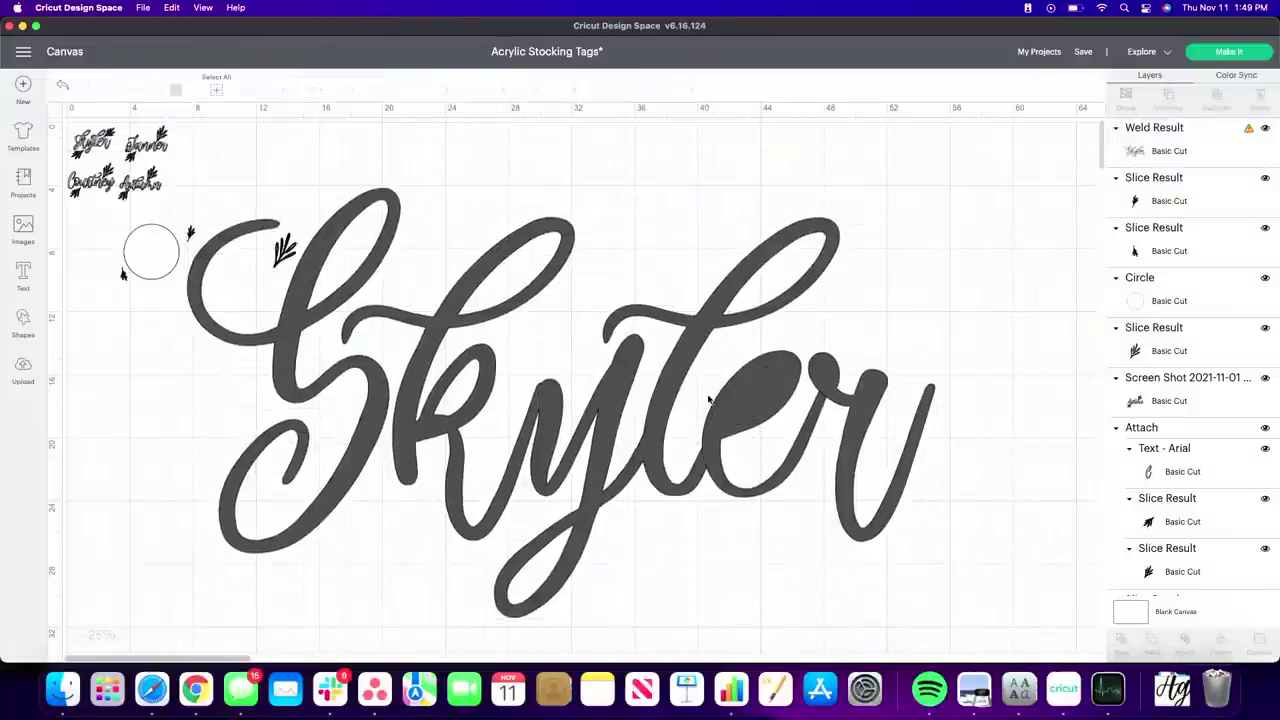
click(63, 85)
click(712, 451)
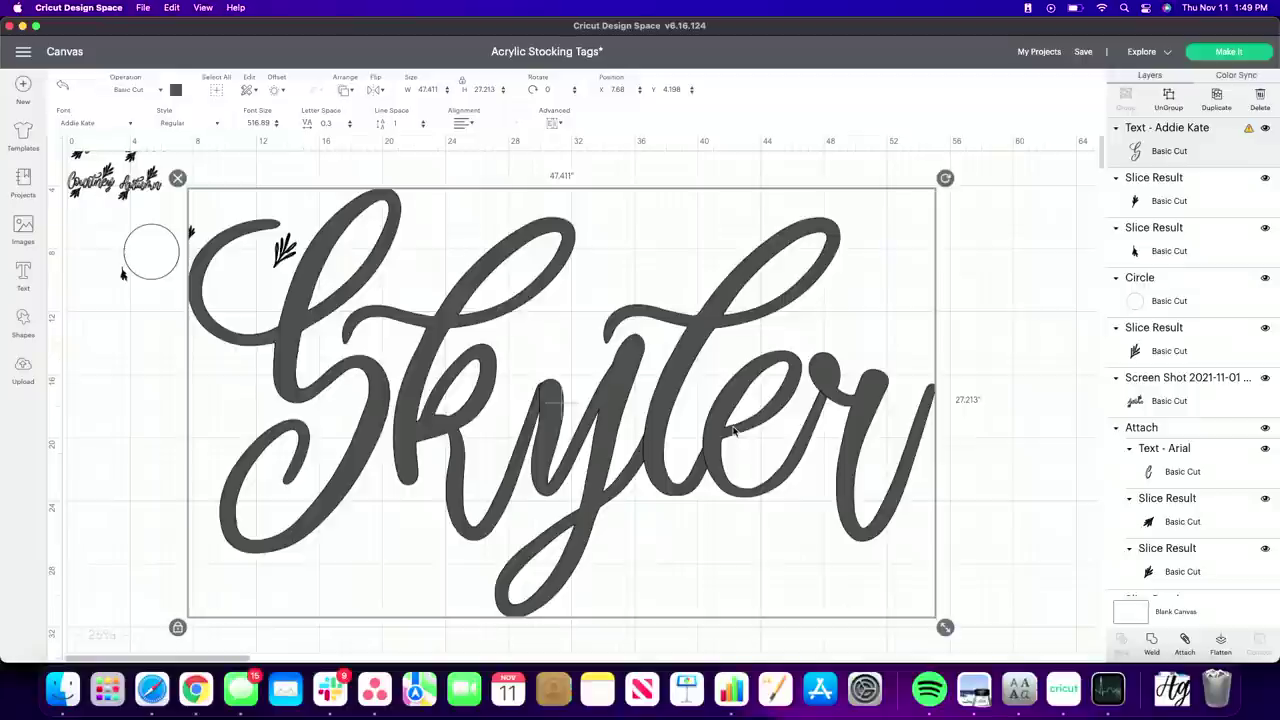
Insert a circle, place it over the opening of the letter e at about X 41.639, Y 15.597, and color it light gray
click(23, 322)
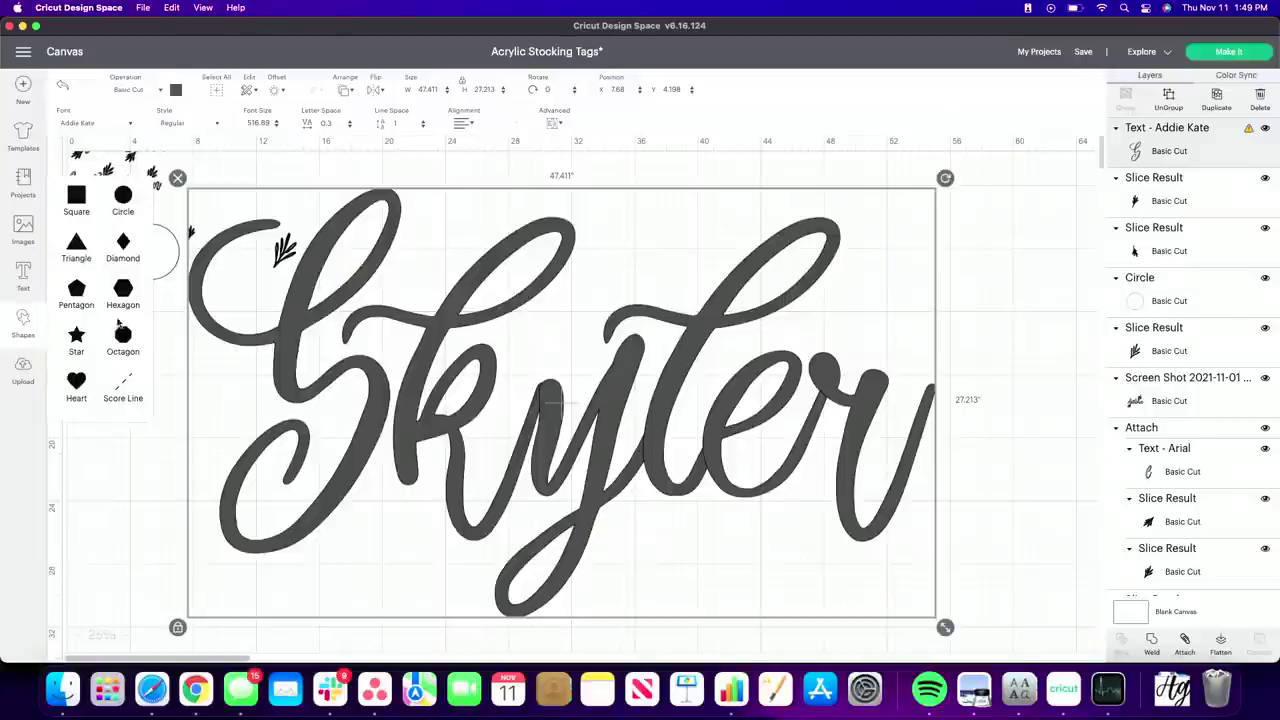
click(123, 200)
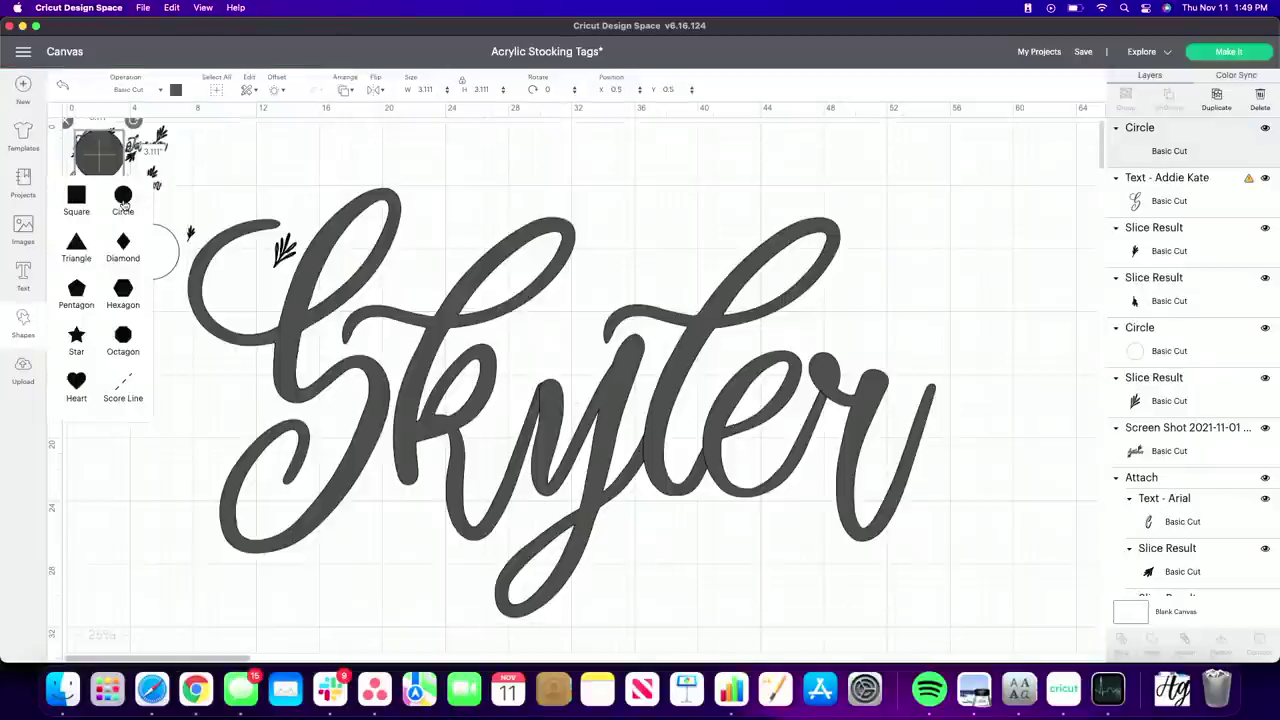
drag(108, 145, 482, 160)
drag(592, 173, 750, 393)
click(176, 91)
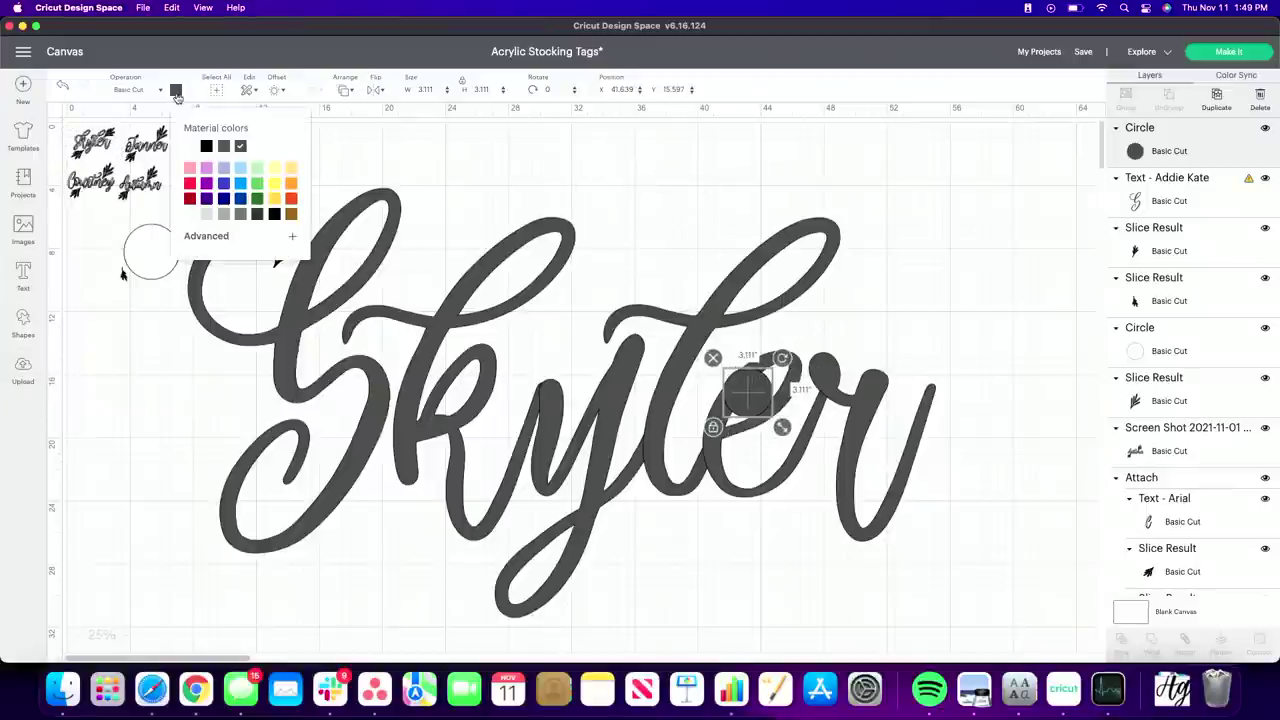
click(207, 217)
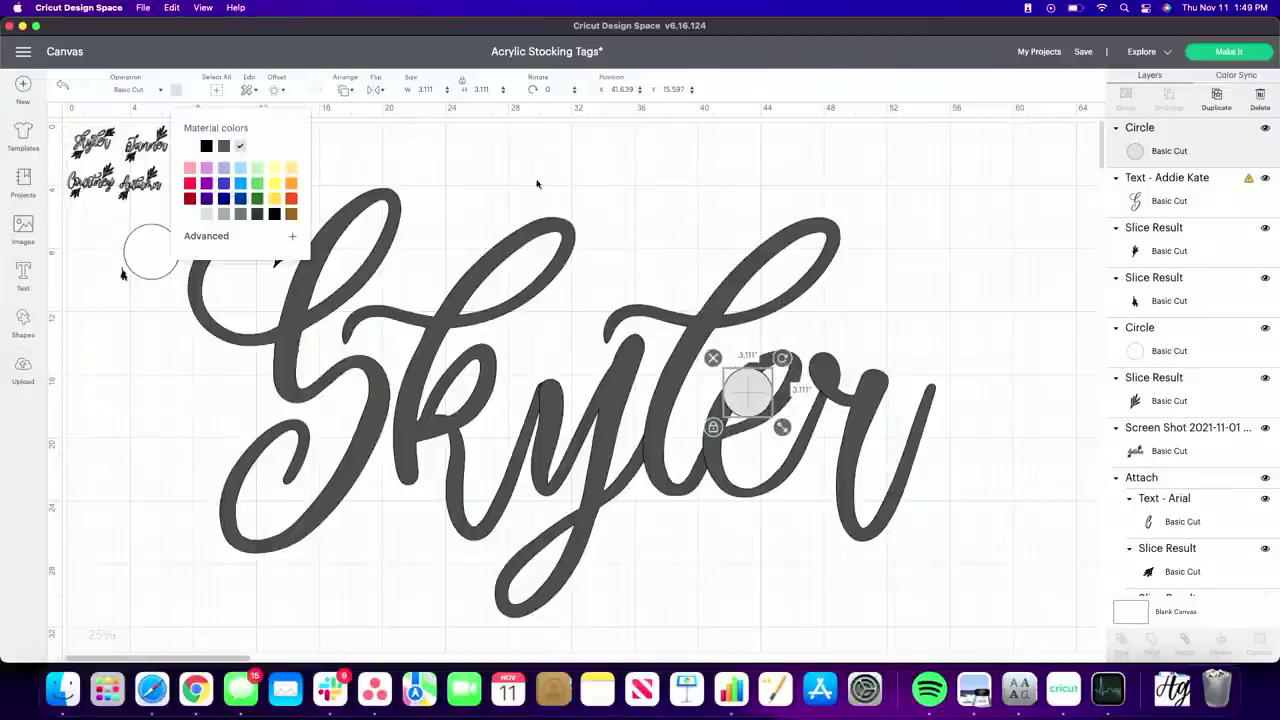
Stretch the gray circle into an oval of about 4.907 × 4.075 in, rotated to about 306.92° over the e's opening
drag(740, 408, 855, 422)
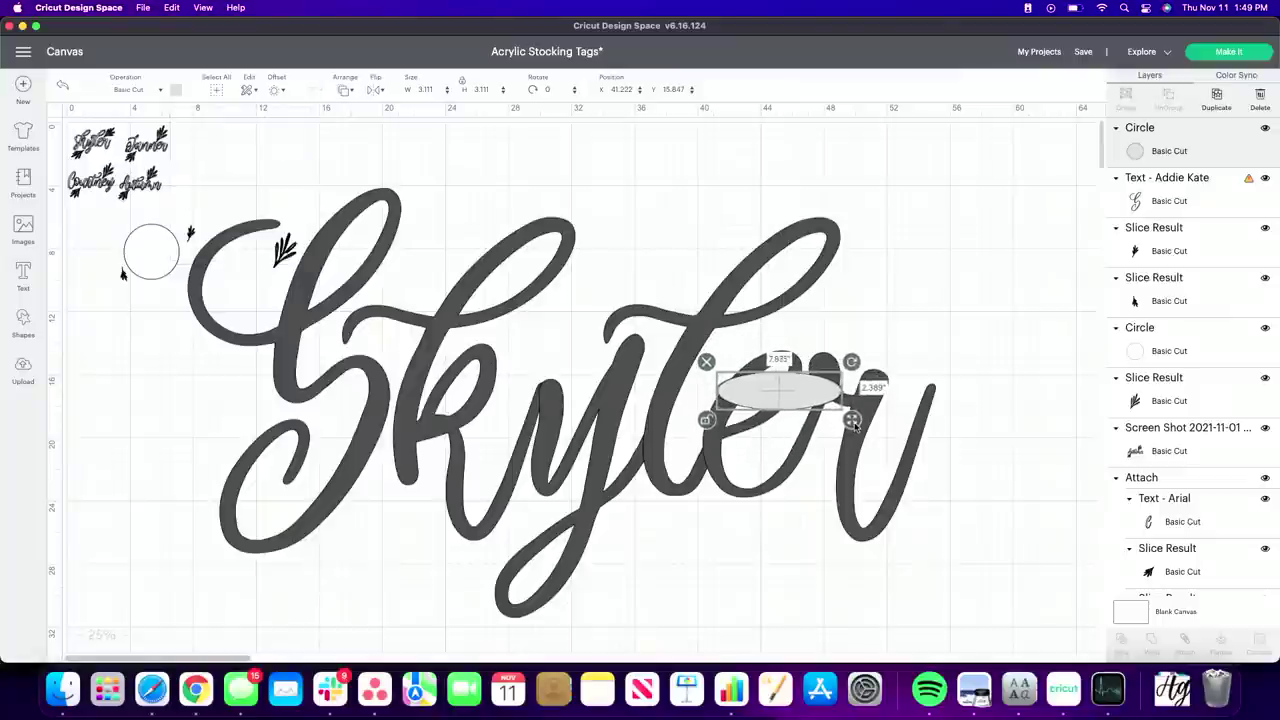
drag(856, 364, 830, 348)
drag(786, 410, 757, 430)
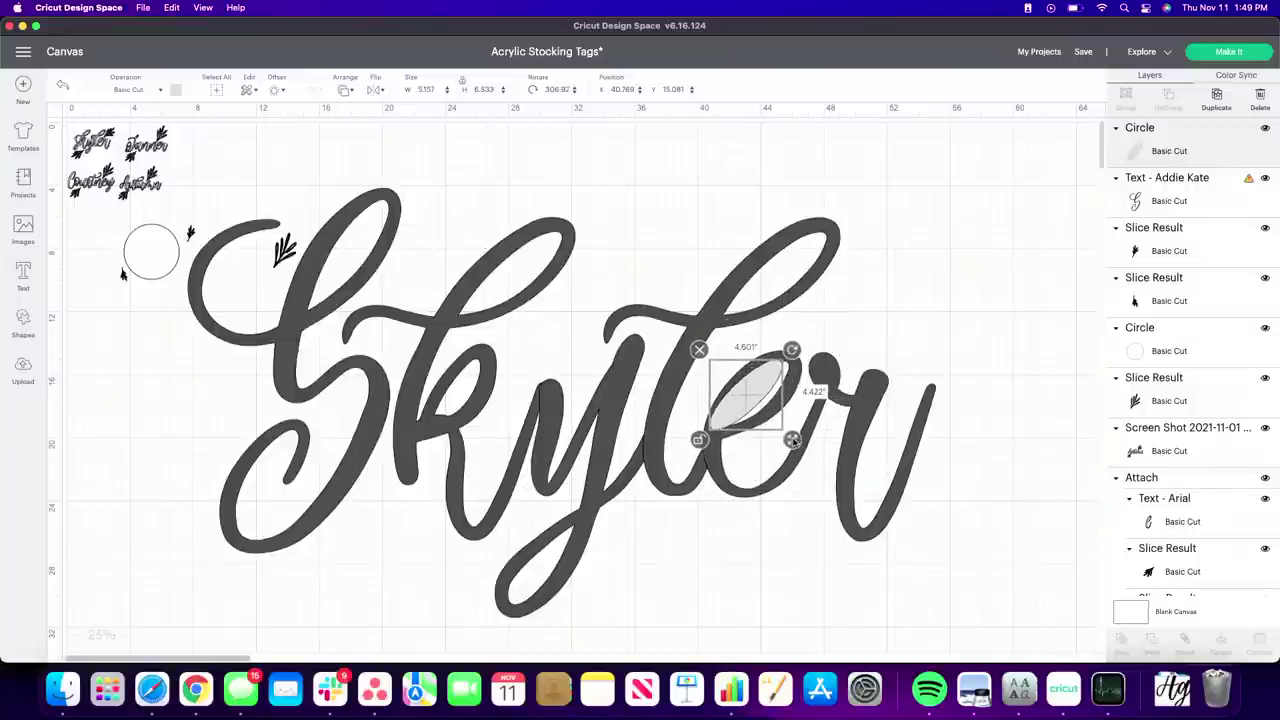
drag(792, 441, 797, 435)
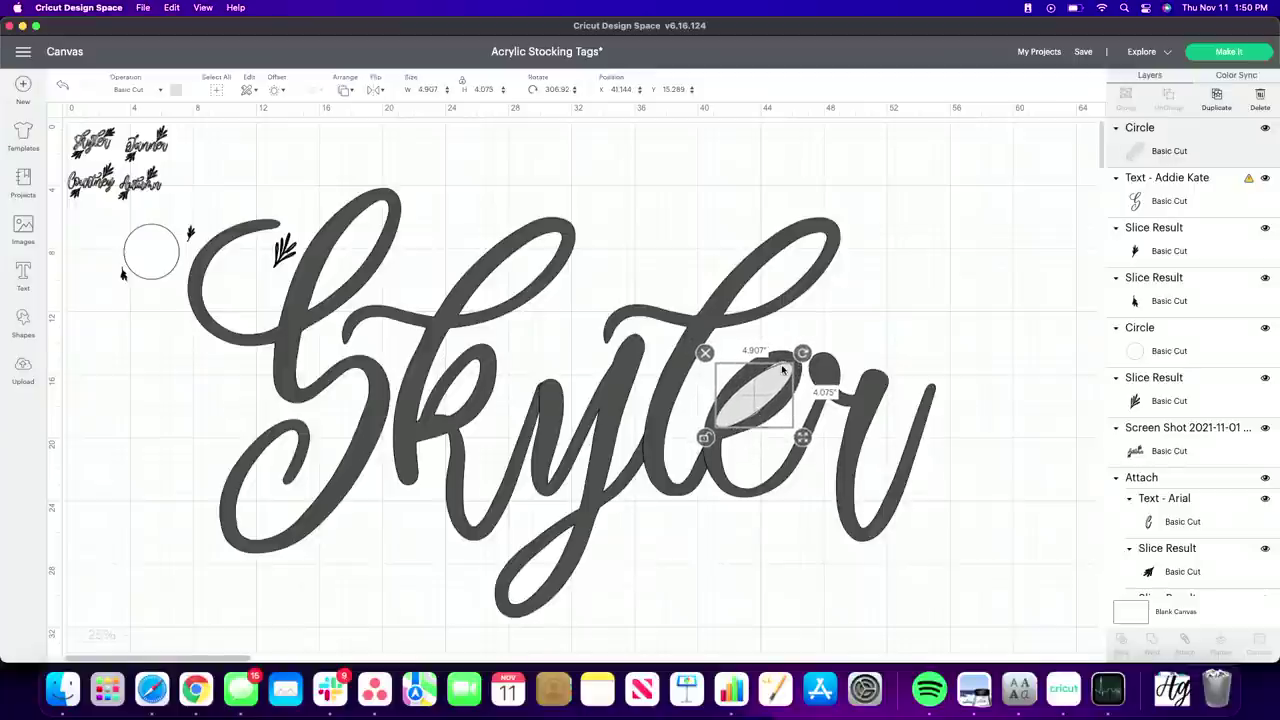
Fit the gray oval to the e's opening at about 4.528 × 4.383 in, rotated to about 286.44°, at X 41.479, Y 15.01
drag(793, 357, 758, 410)
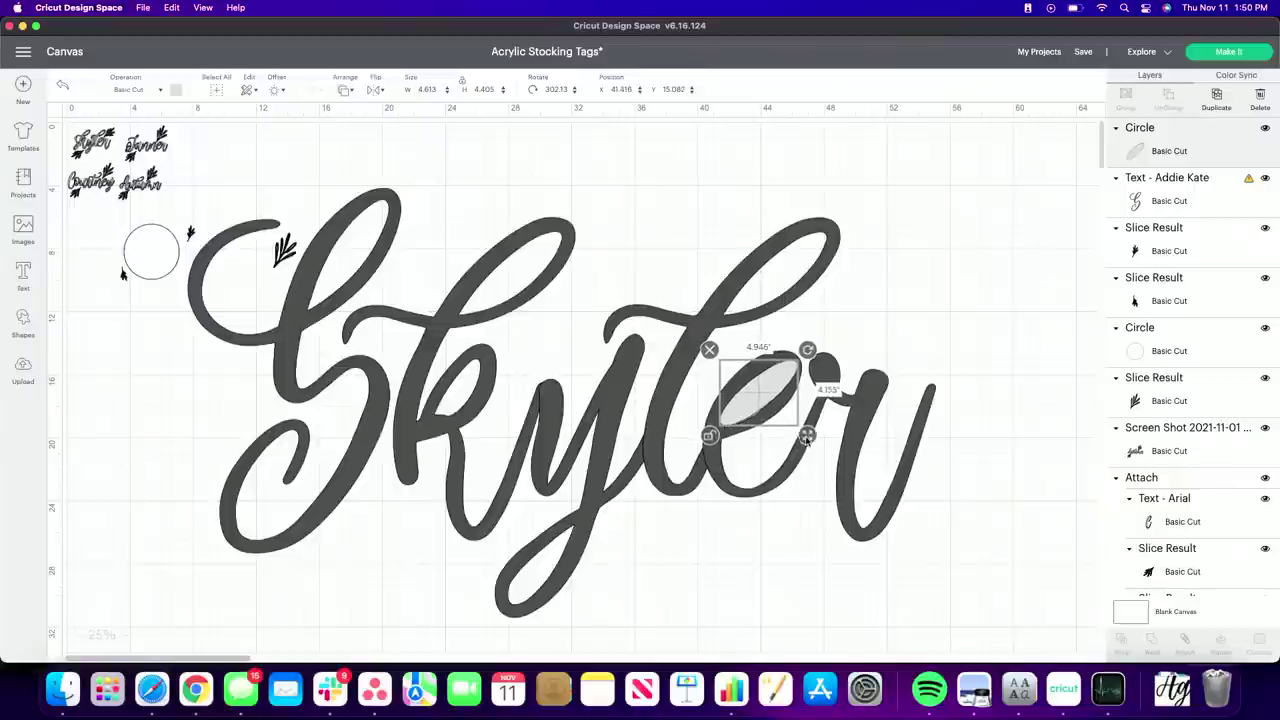
drag(805, 437, 805, 437)
drag(771, 364, 798, 376)
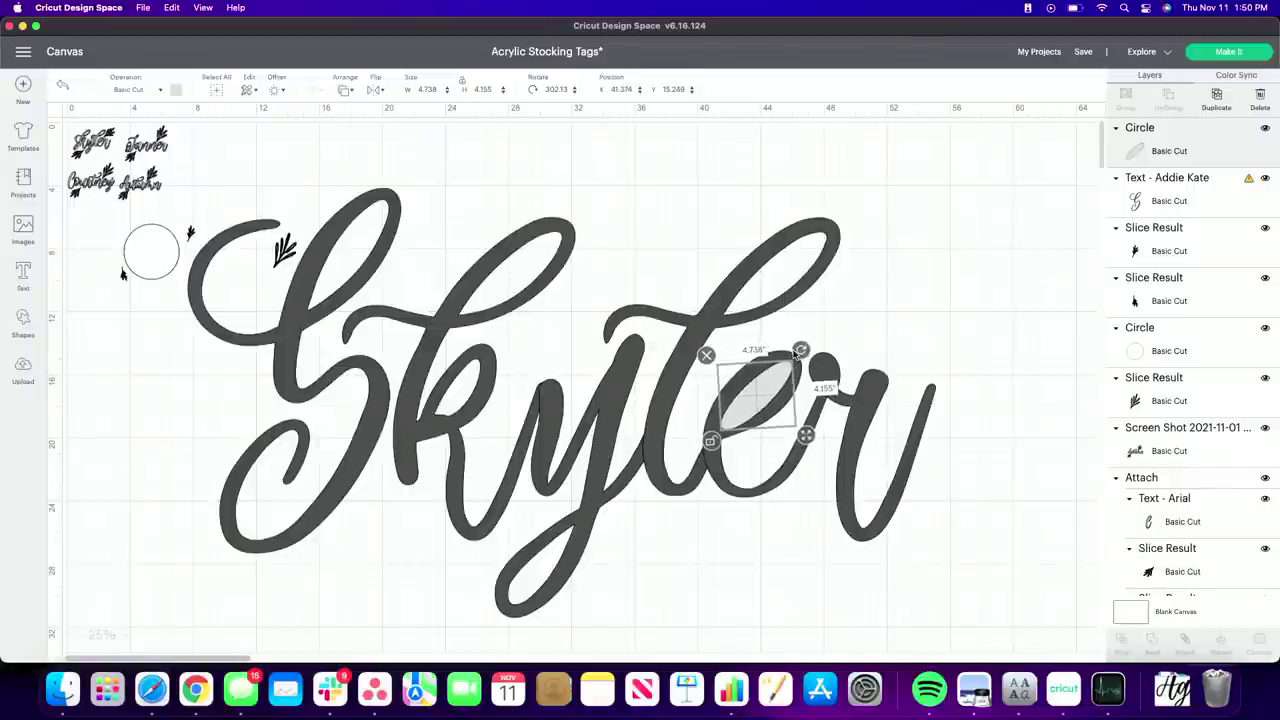
click(880, 298)
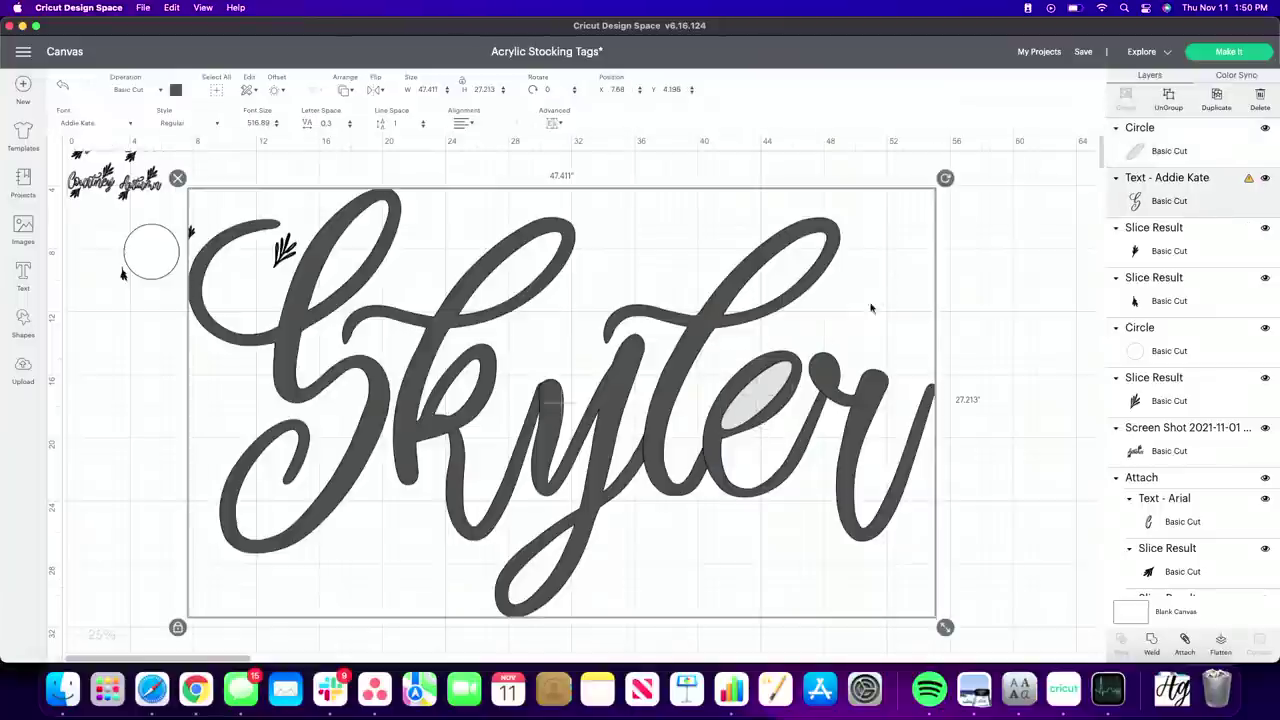
drag(750, 398, 754, 403)
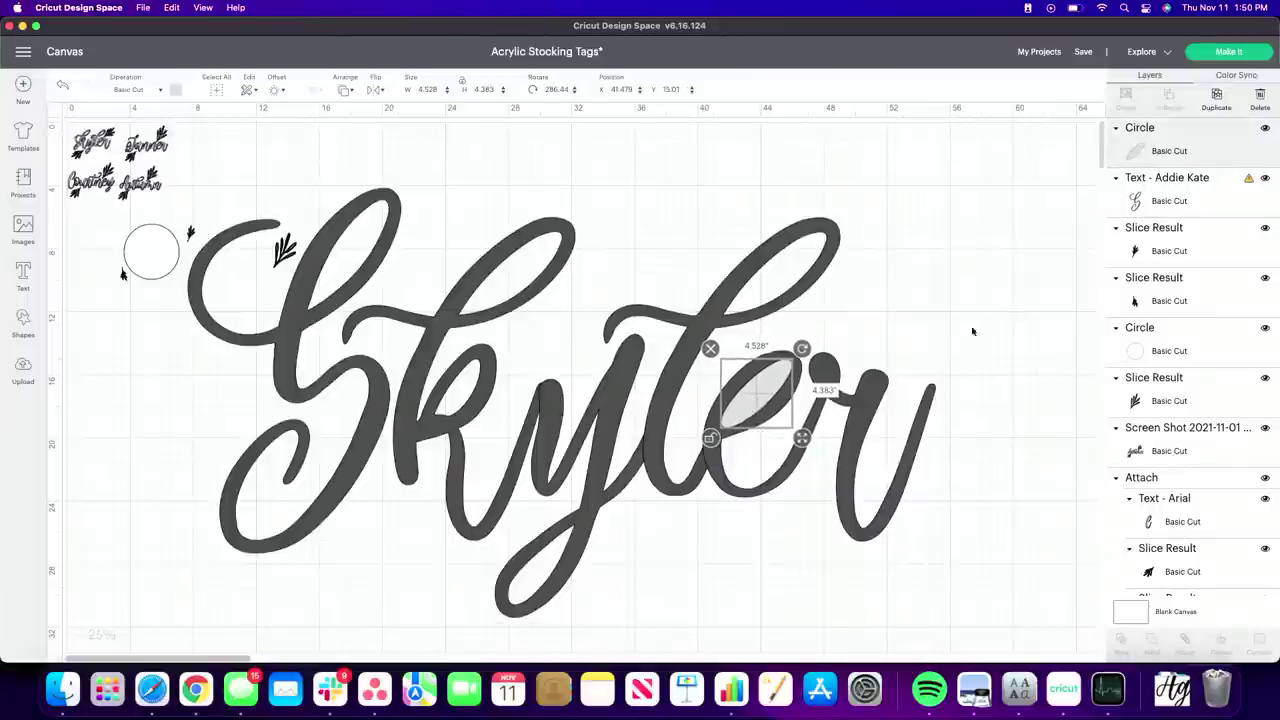
click(971, 429)
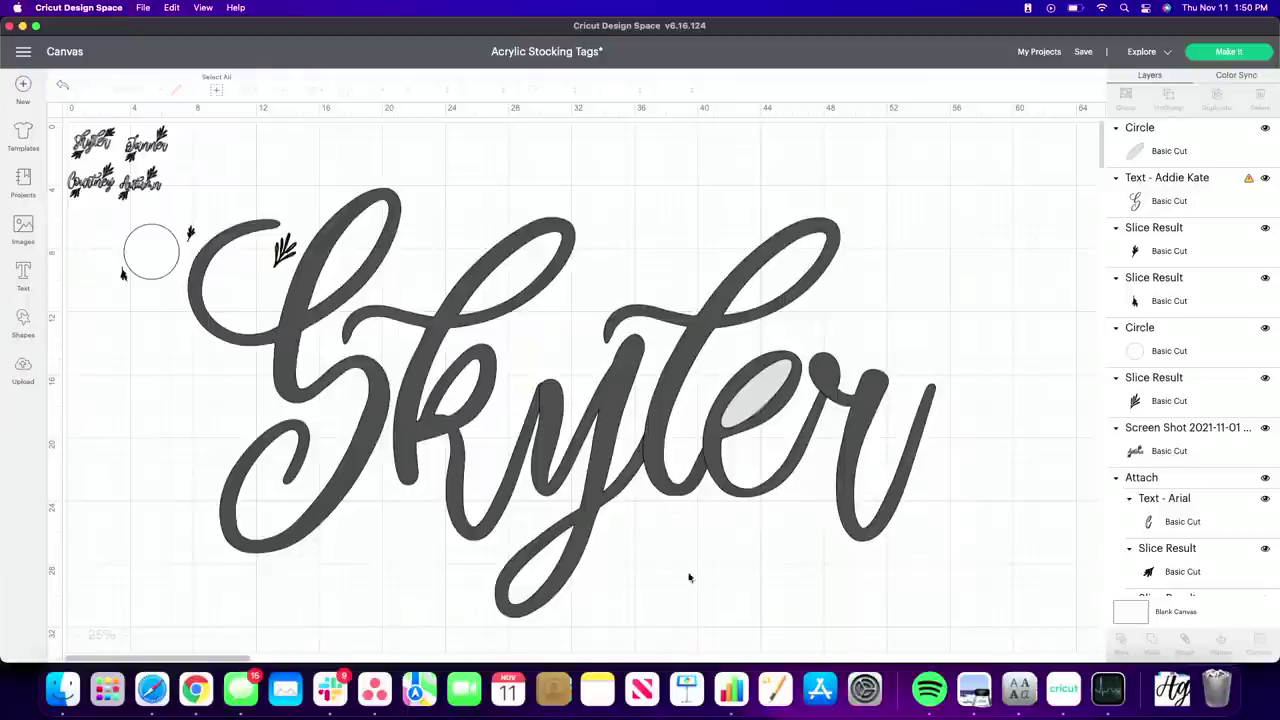
Weld the name's letters into one shape and send the gray oval to the front
click(573, 561)
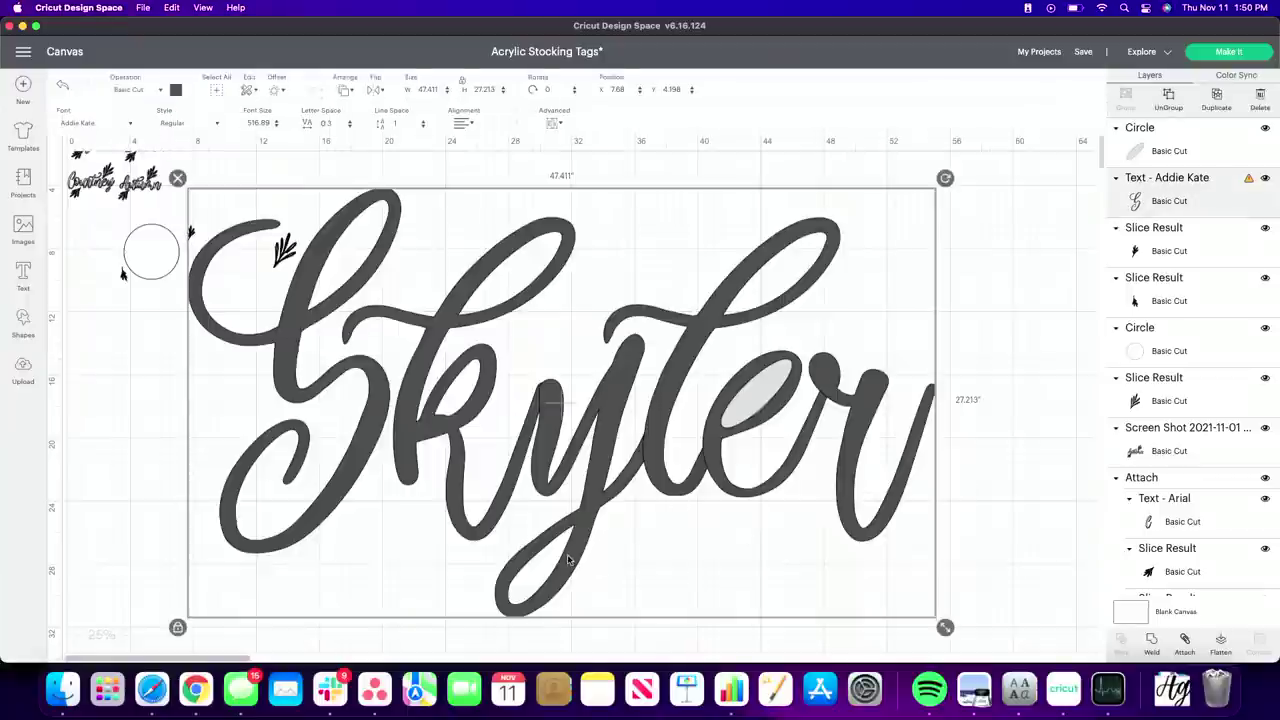
click(1152, 643)
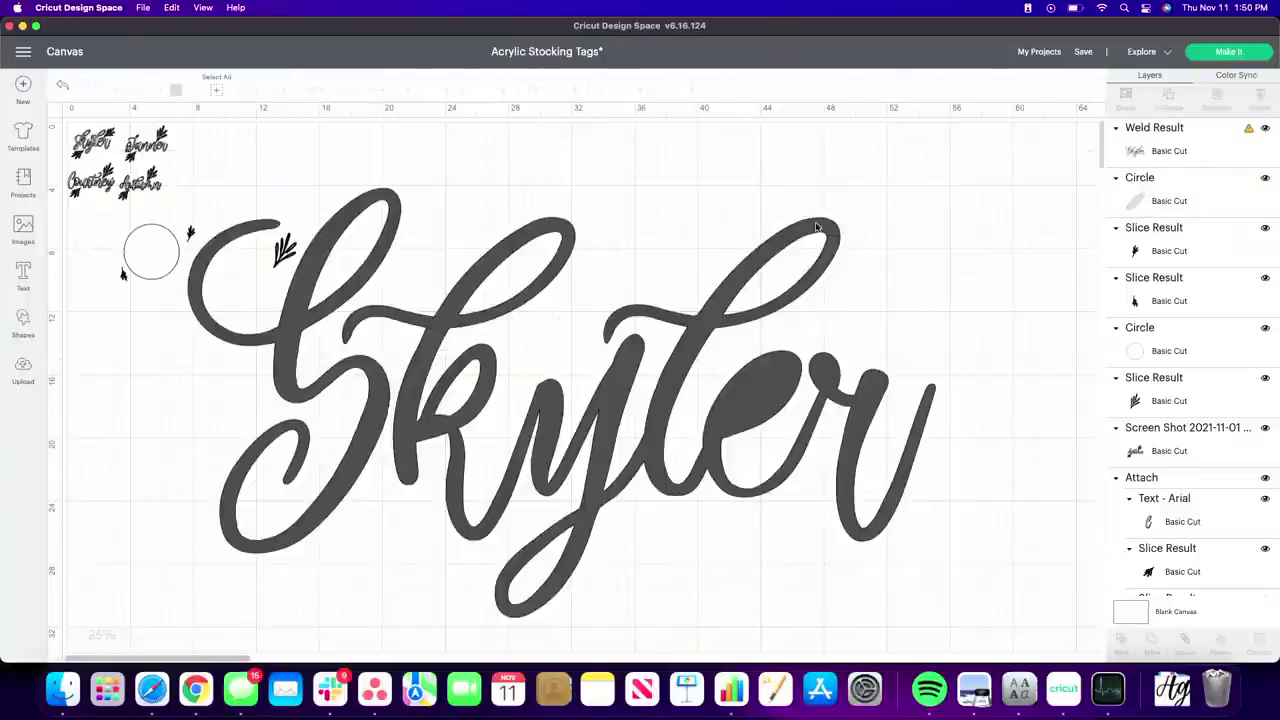
click(1137, 198)
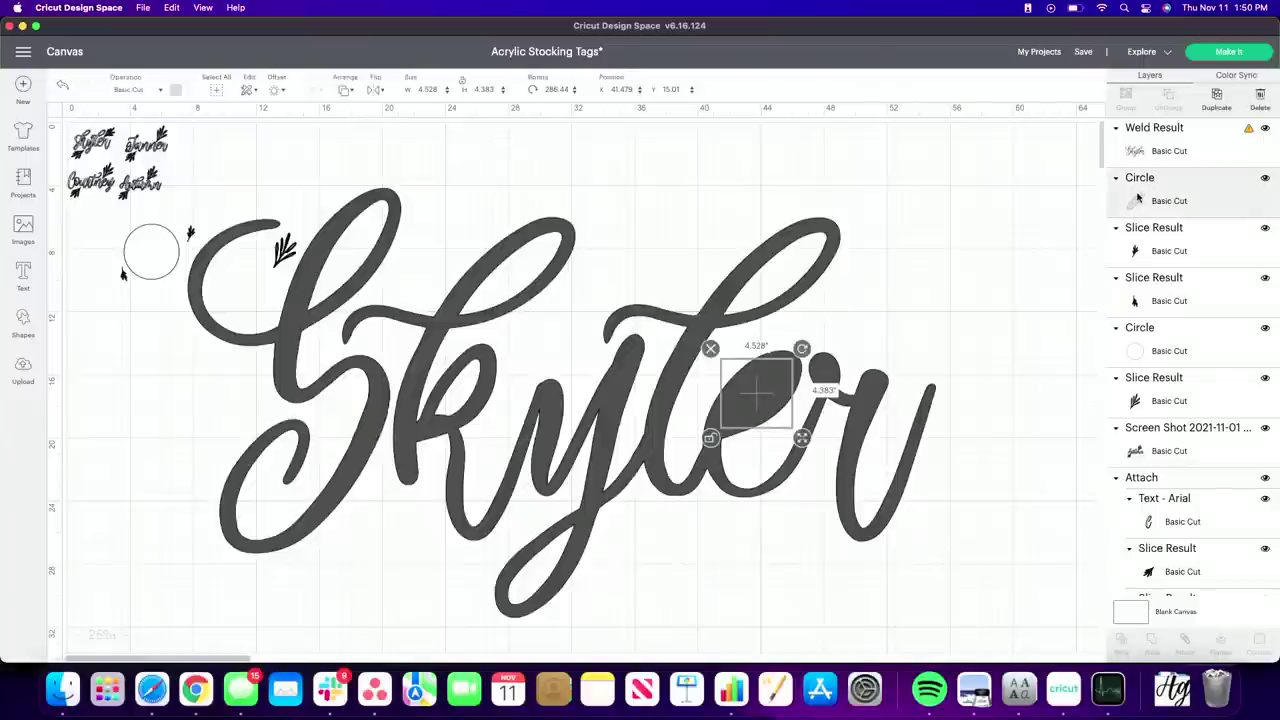
click(350, 88)
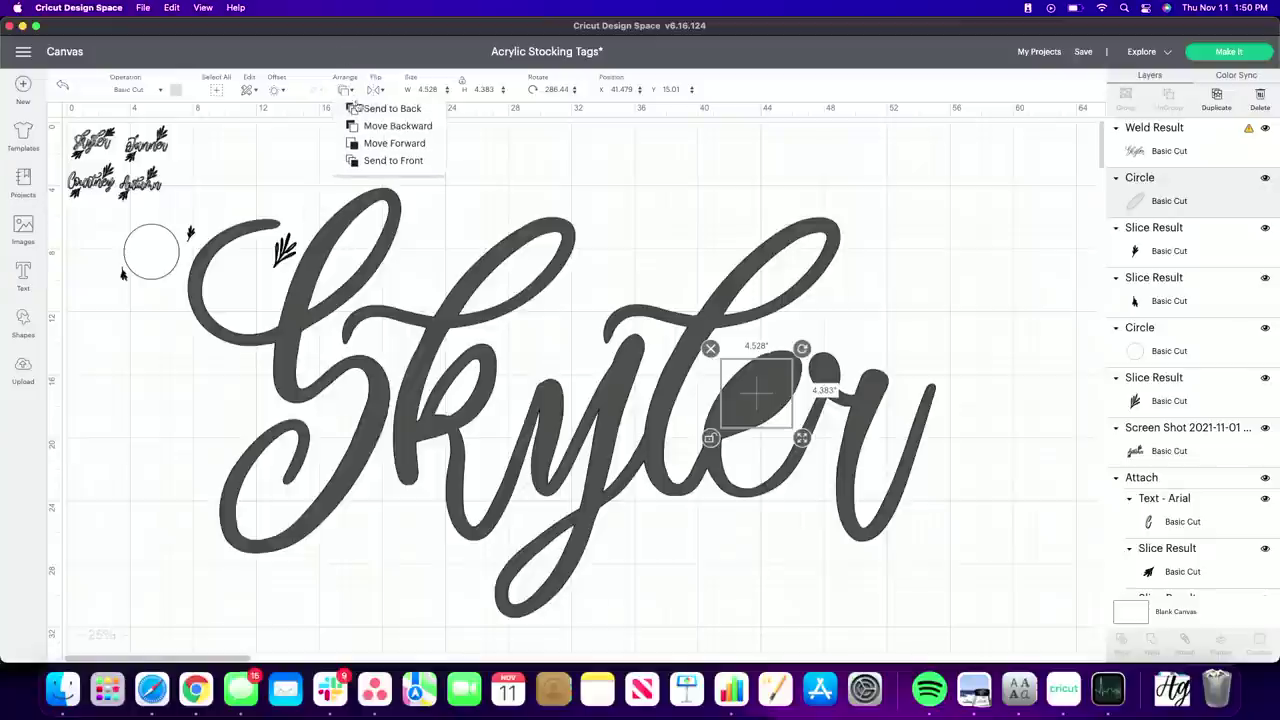
click(392, 160)
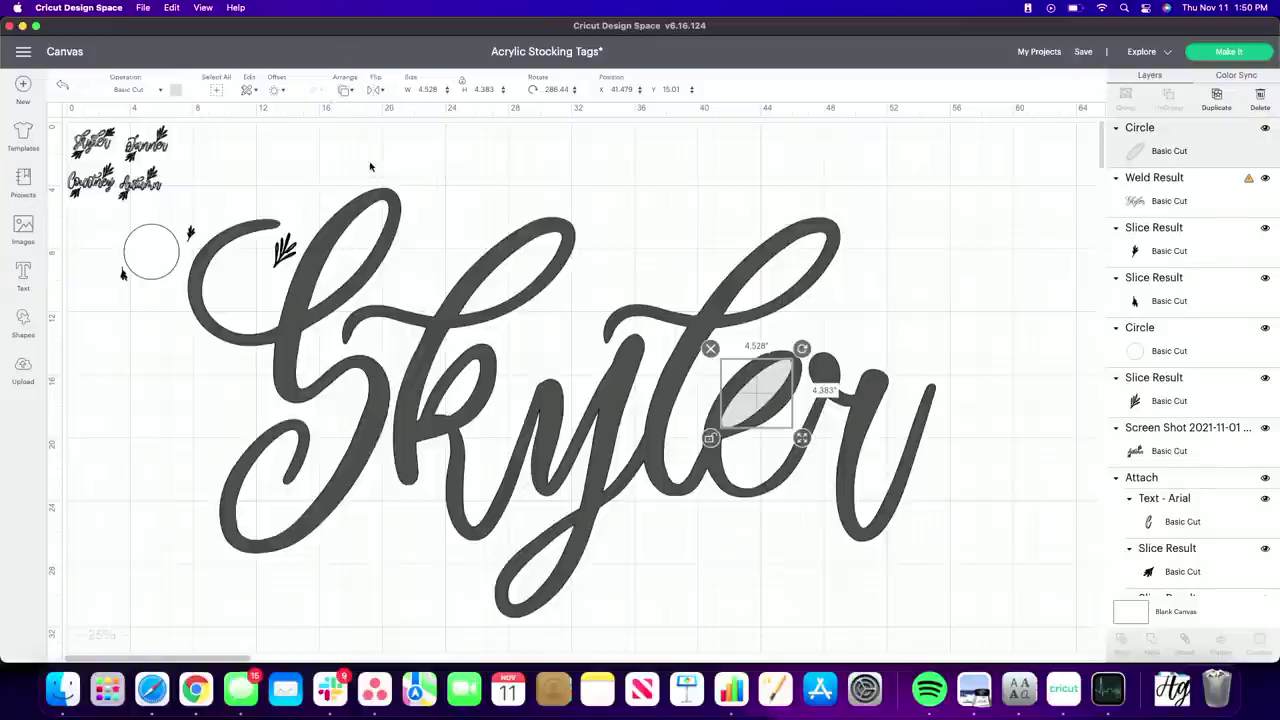
Slice the oval out of the welded name and move the gray oval piece away from the letters
drag(976, 227, 585, 567)
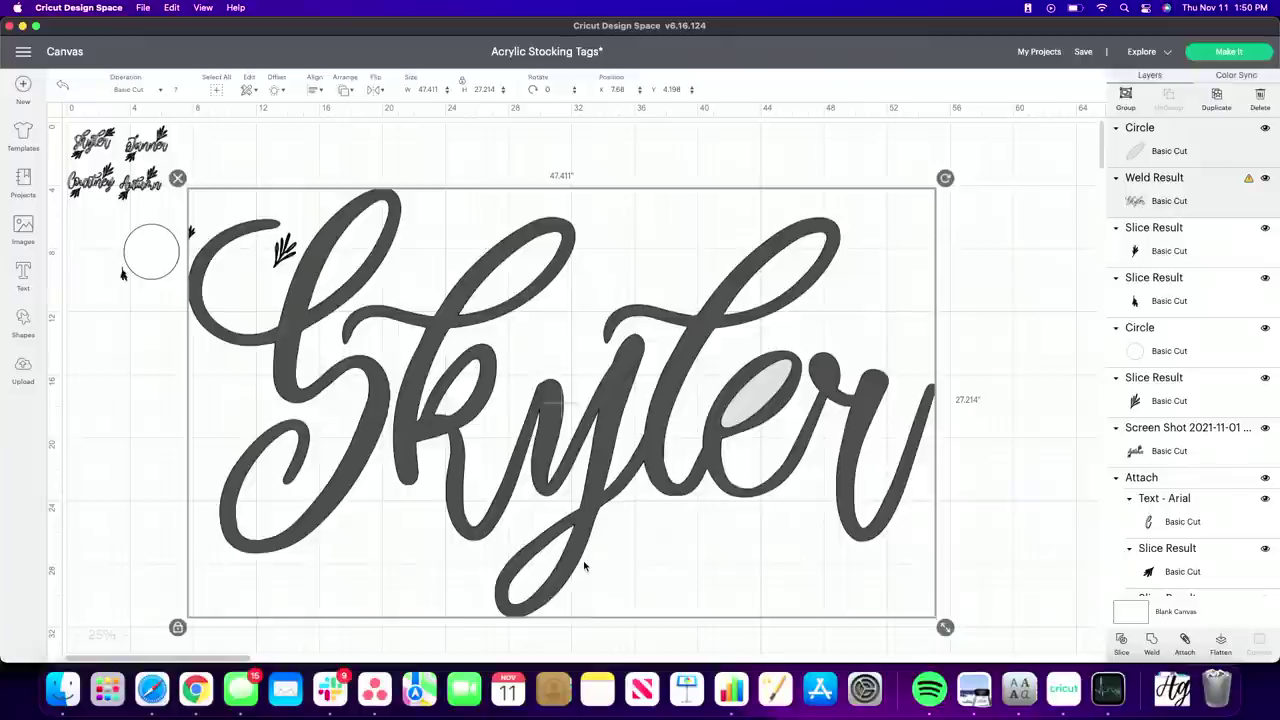
click(1131, 639)
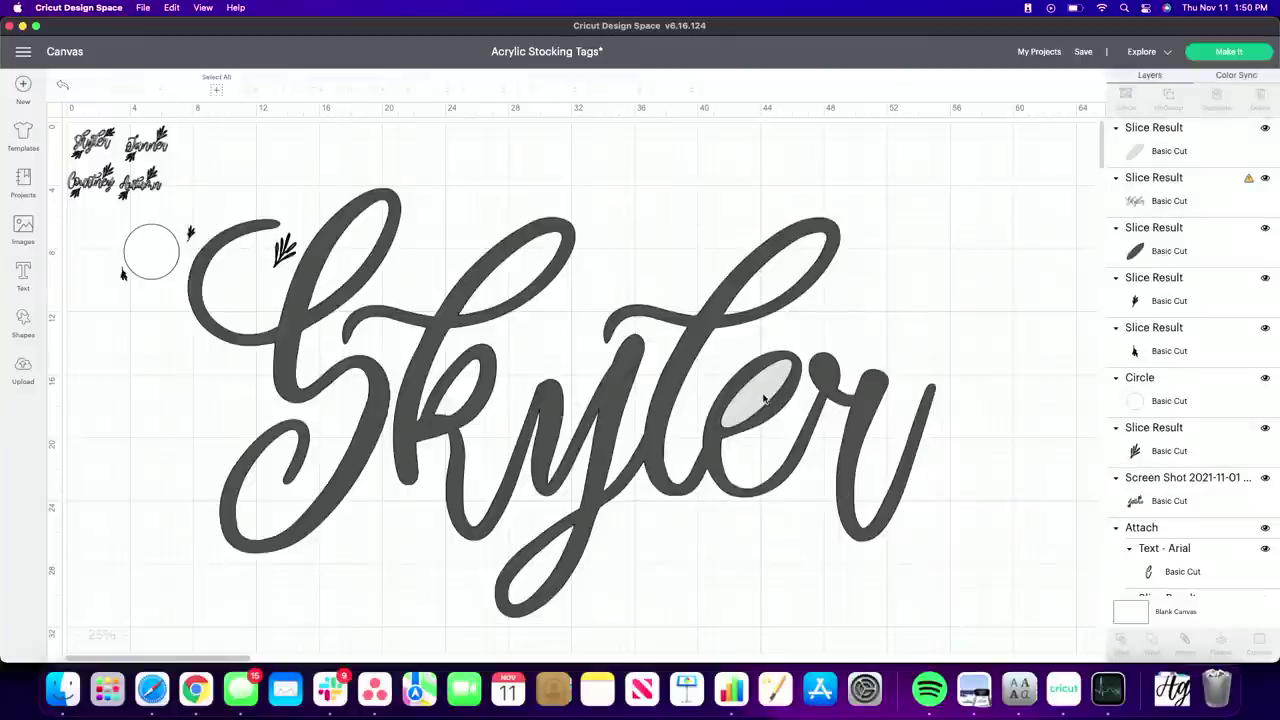
drag(765, 398, 957, 316)
Move the sliced name off the dark cutout to X 0, Y 3.378 and shrink it to about 7.247 × 4.16 in
drag(780, 385, 642, 472)
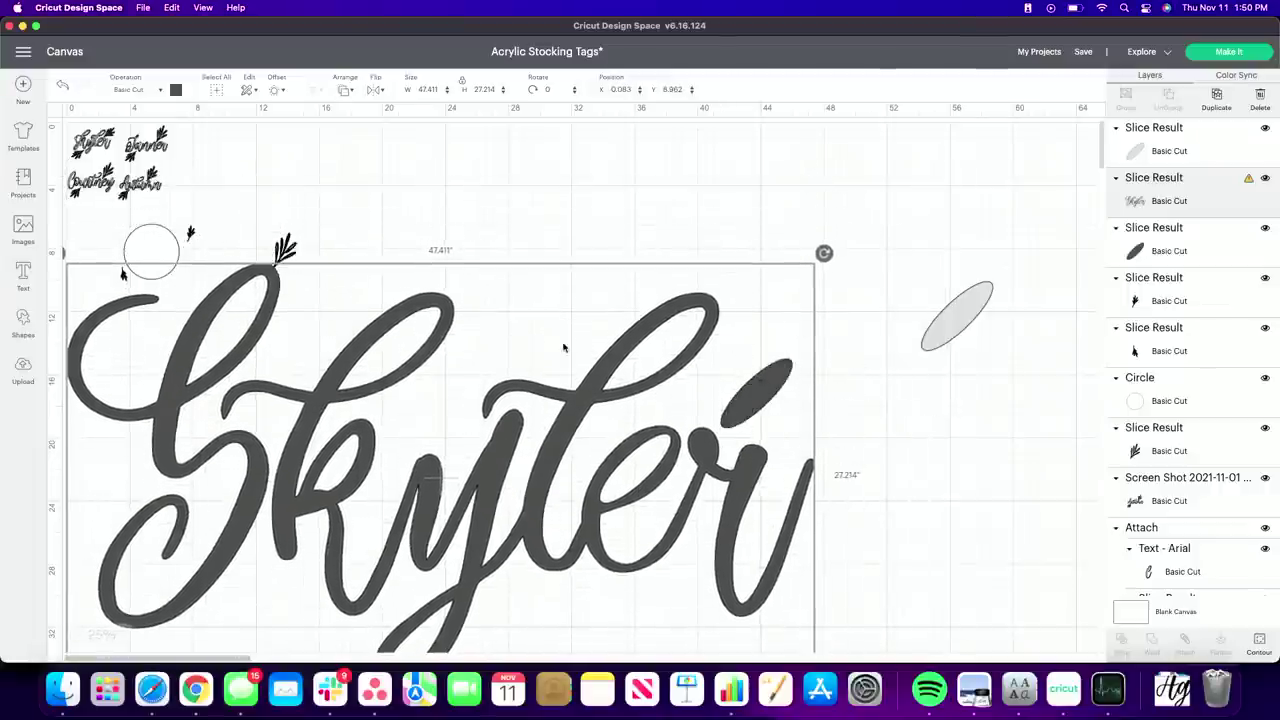
drag(563, 346, 740, 270)
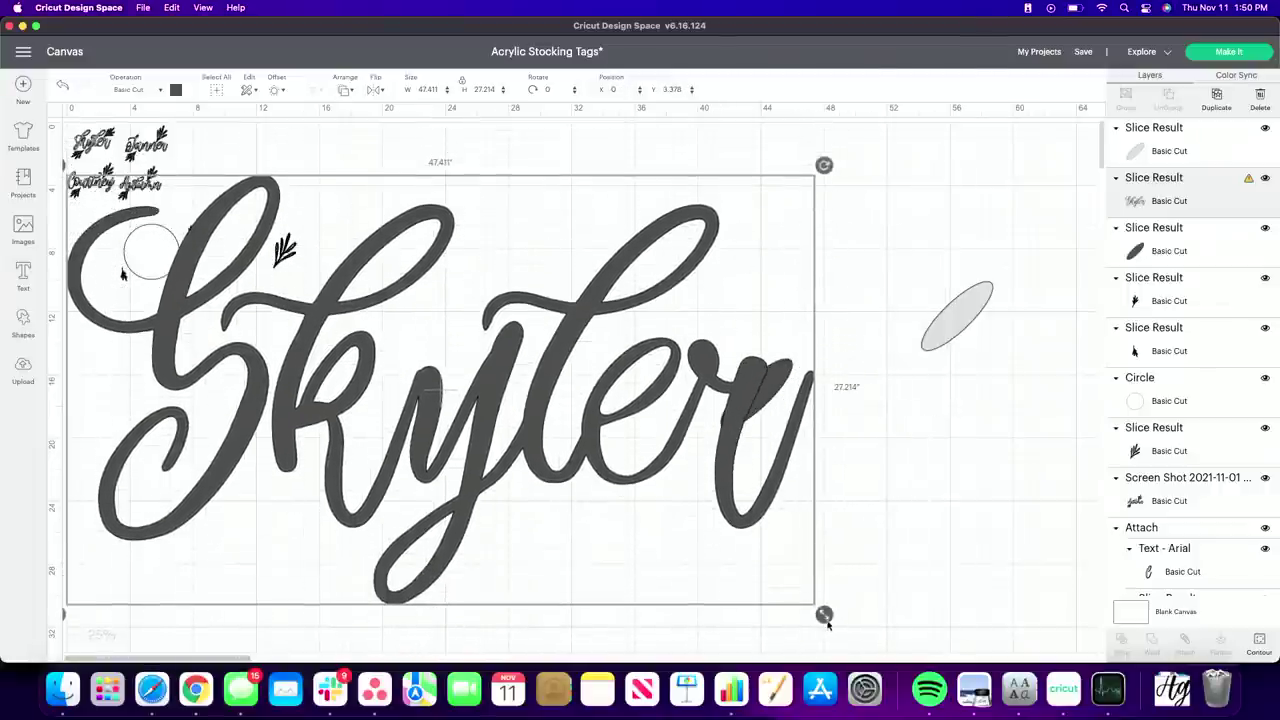
drag(824, 614, 189, 251)
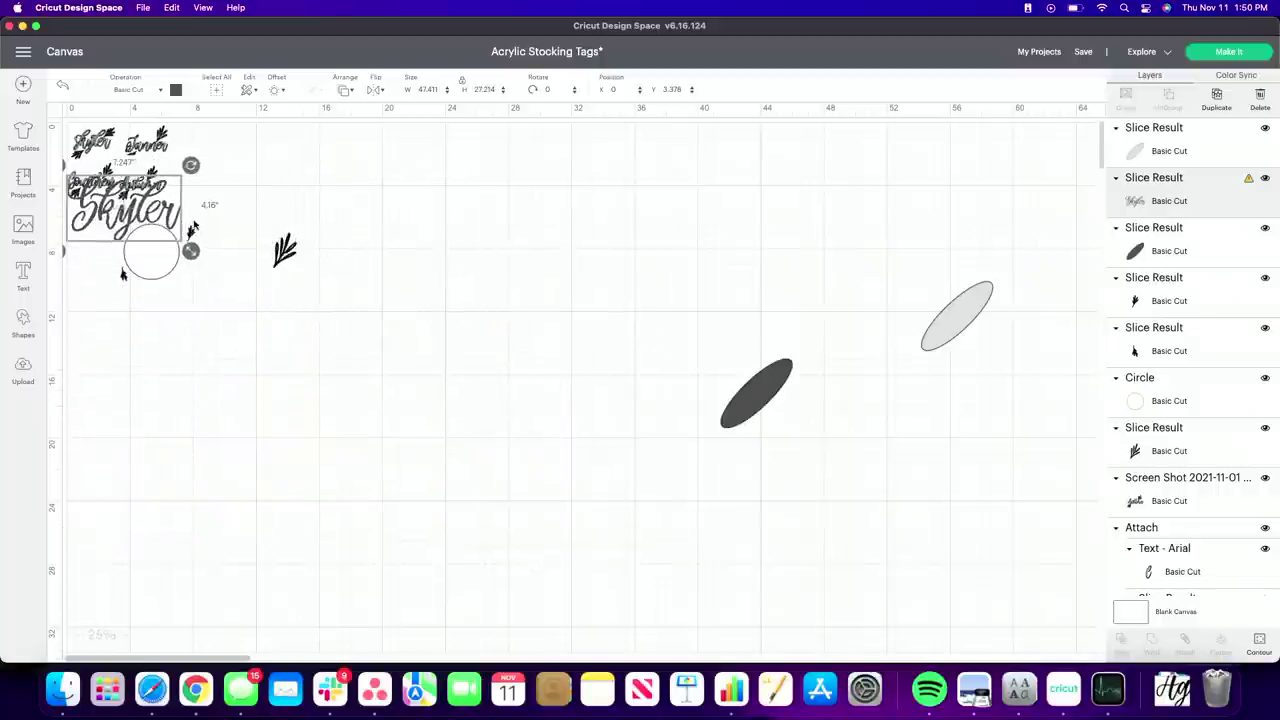
Delete the gray and dark oval pieces left over from the slice
drag(655, 485, 1098, 217)
key(Delete)
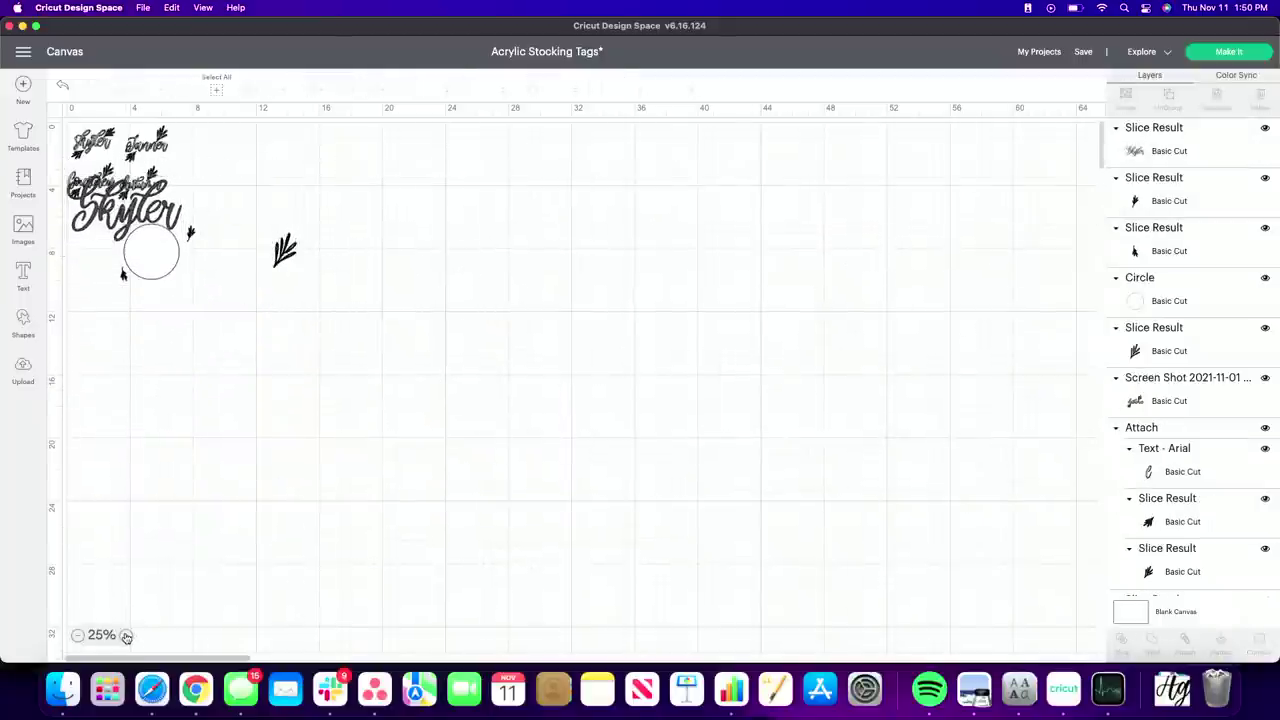
click(125, 636)
click(125, 636)
click(125, 636)
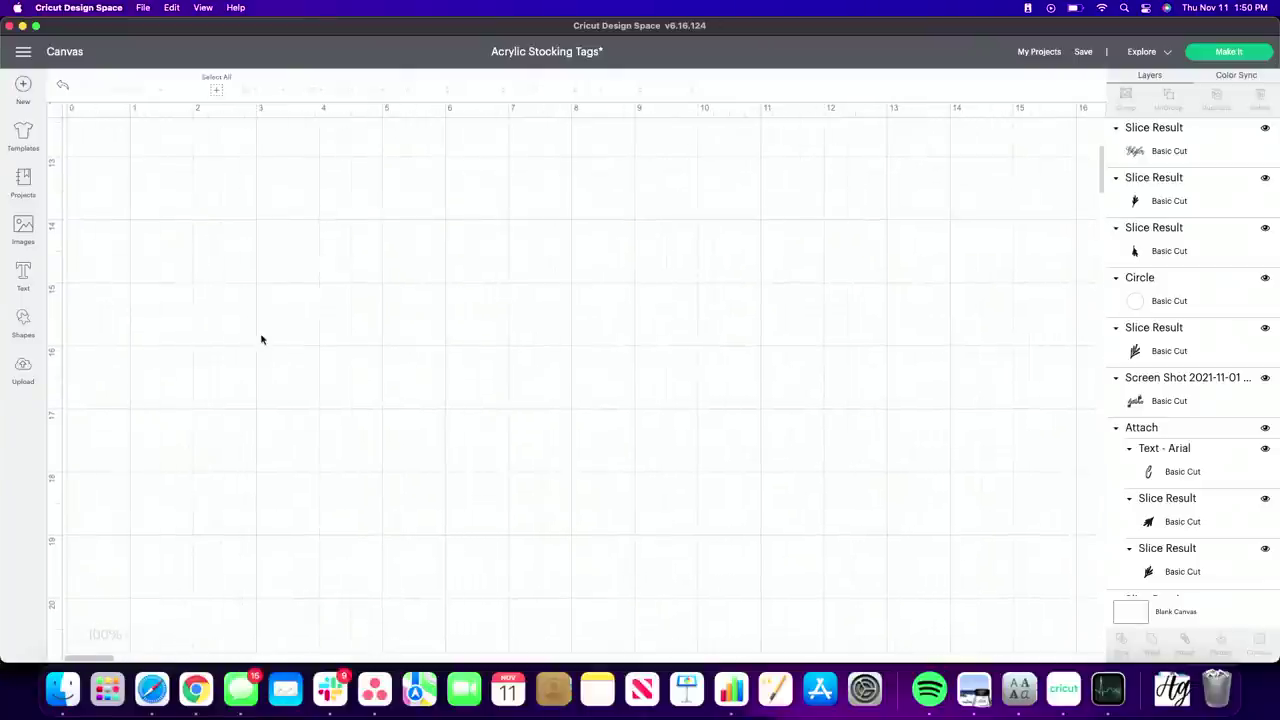
scroll(260, 338, up, 10)
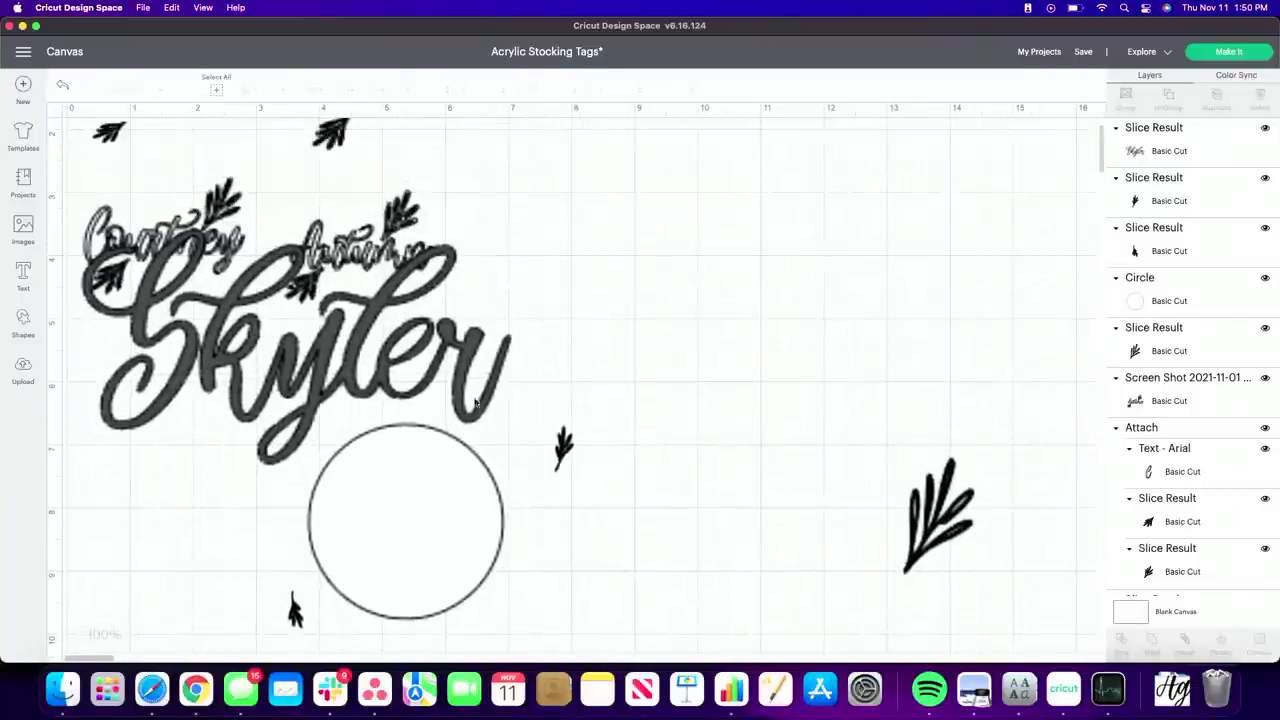
Move the name onto the circle, shrink it to about 2.92 × 1.676 in and center it inside
drag(351, 358, 521, 500)
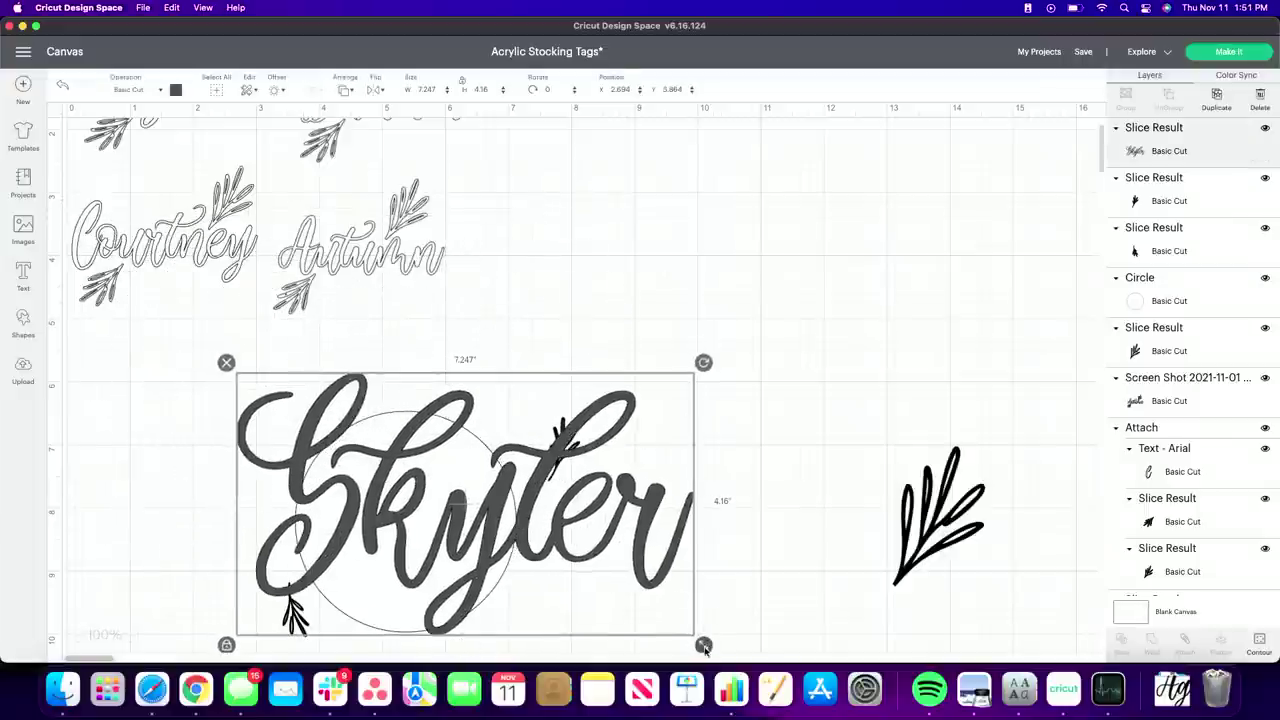
drag(704, 648, 429, 489)
drag(298, 418, 376, 513)
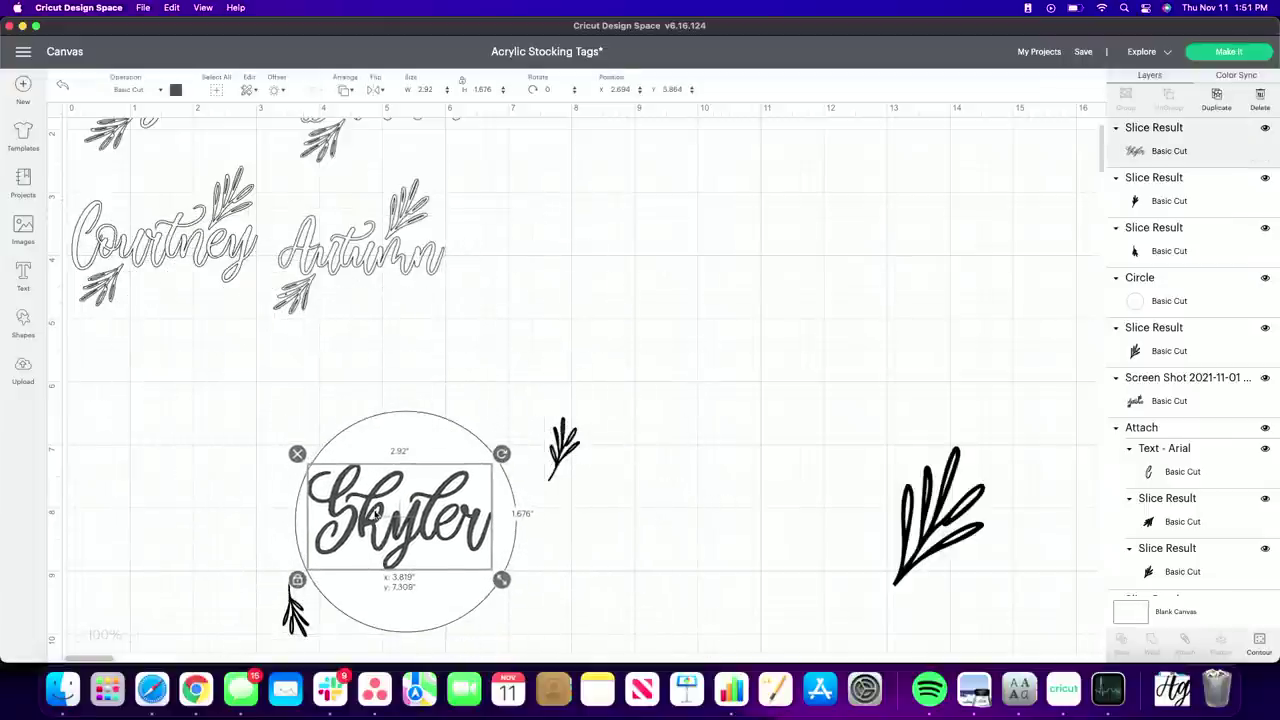
click(183, 377)
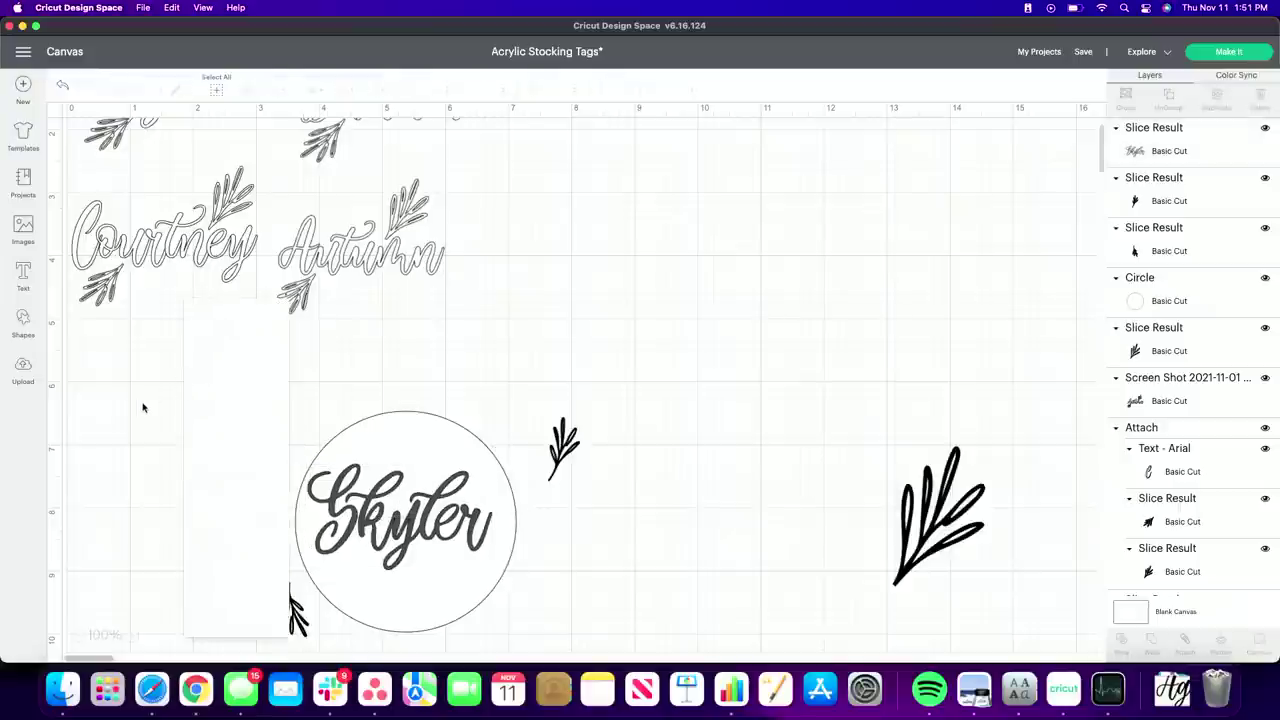
Enlarge the name to about 3.119 × 1.79 in and reposition it to span the middle of the circle
scroll(200, 434, down, 3)
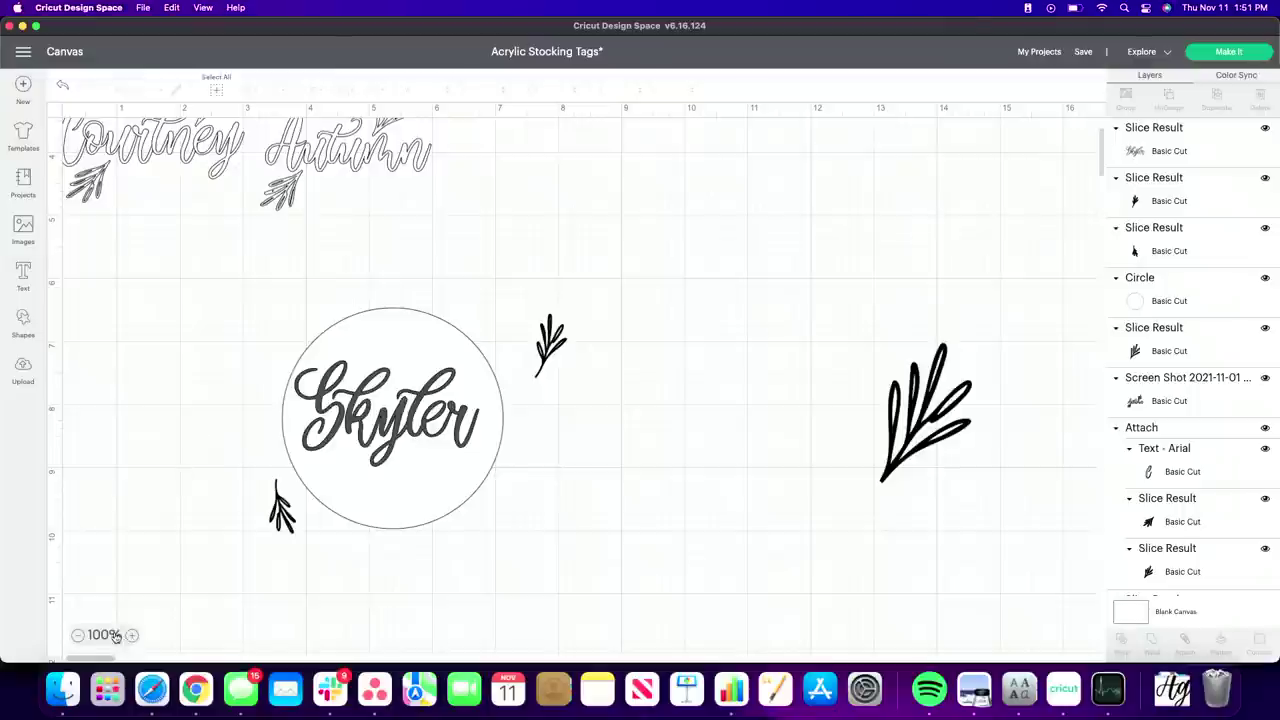
click(130, 635)
click(130, 635)
click(130, 635)
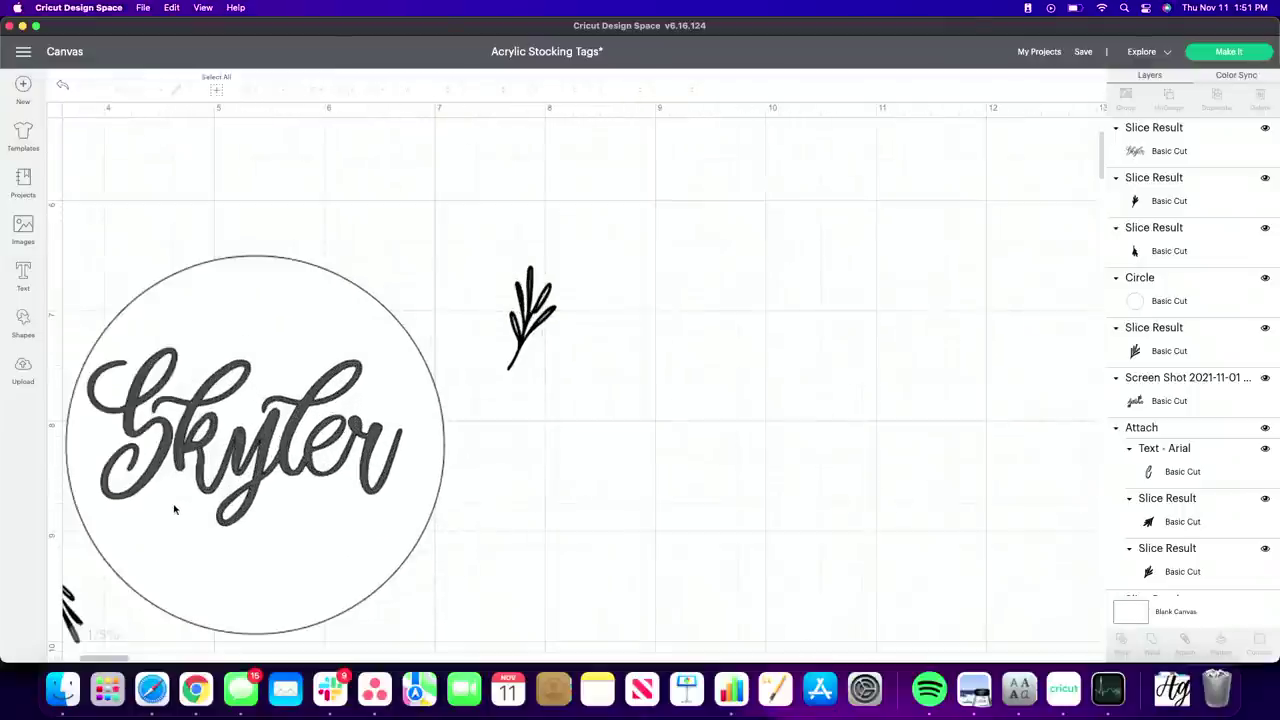
scroll(174, 509, down, 3)
scroll(174, 509, left, 4)
click(373, 395)
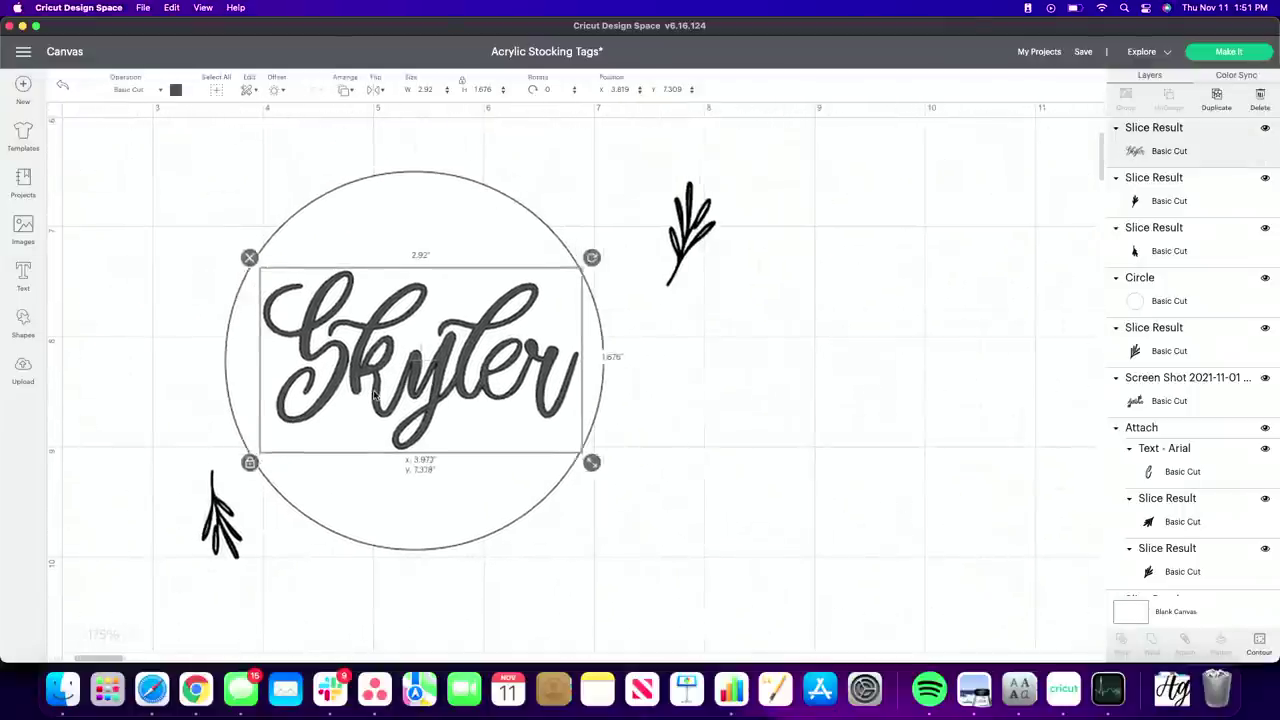
drag(373, 395, 357, 393)
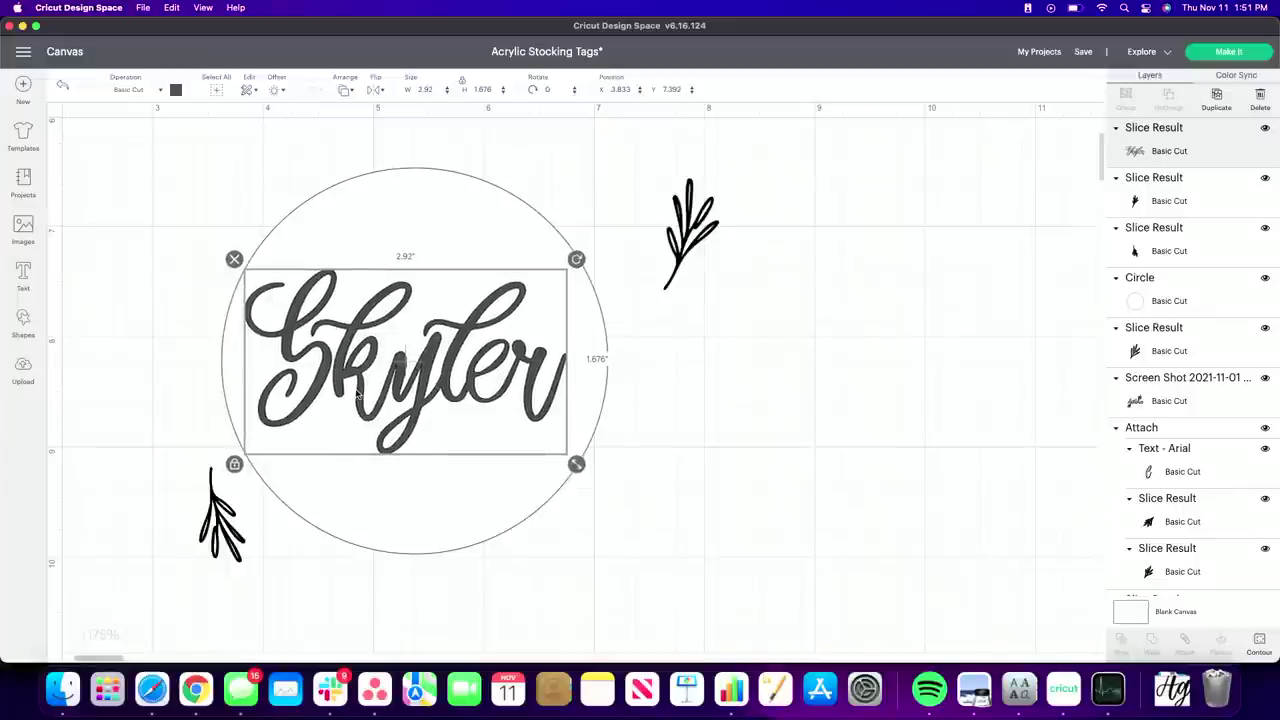
drag(578, 466, 598, 477)
mouse_move(436, 412)
mouse_down()
mouse_move(425, 413)
mouse_move(435, 403)
mouse_up()
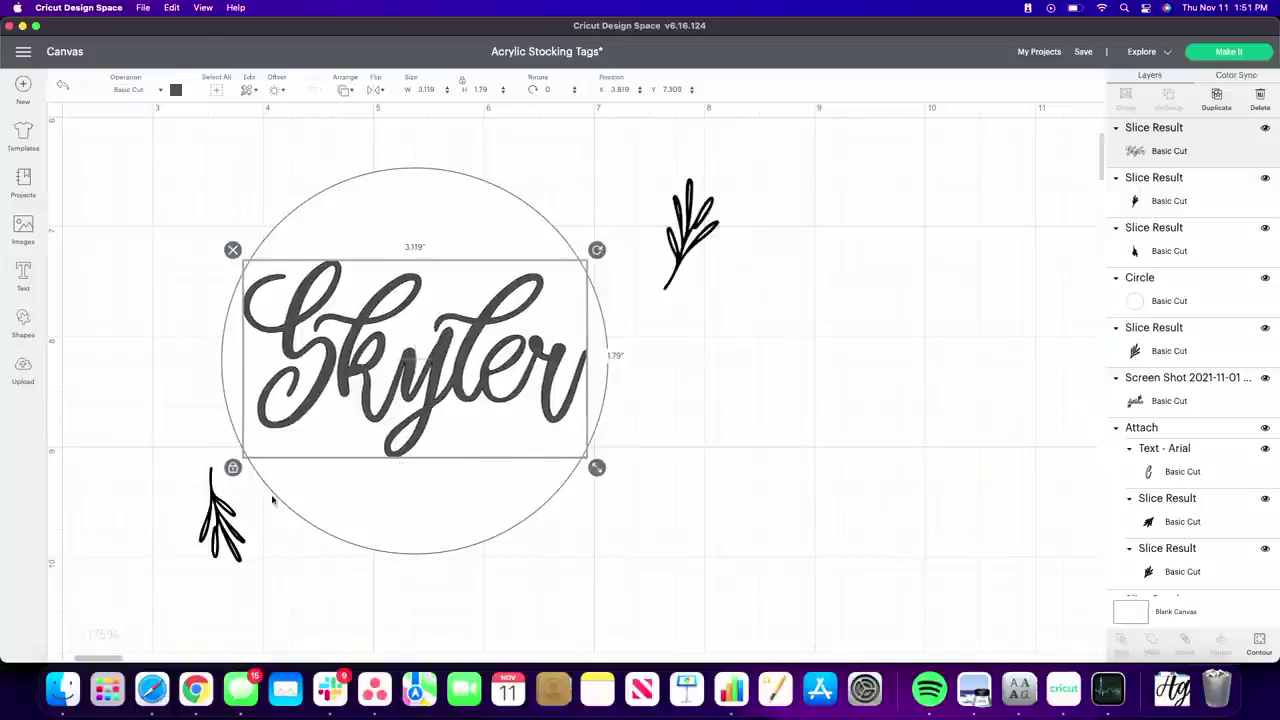
Place the lower sprig inside the circle beneath the name's start, enlarged to about 0.903 × 0.591 in and rotated to about 306°
drag(226, 526, 340, 468)
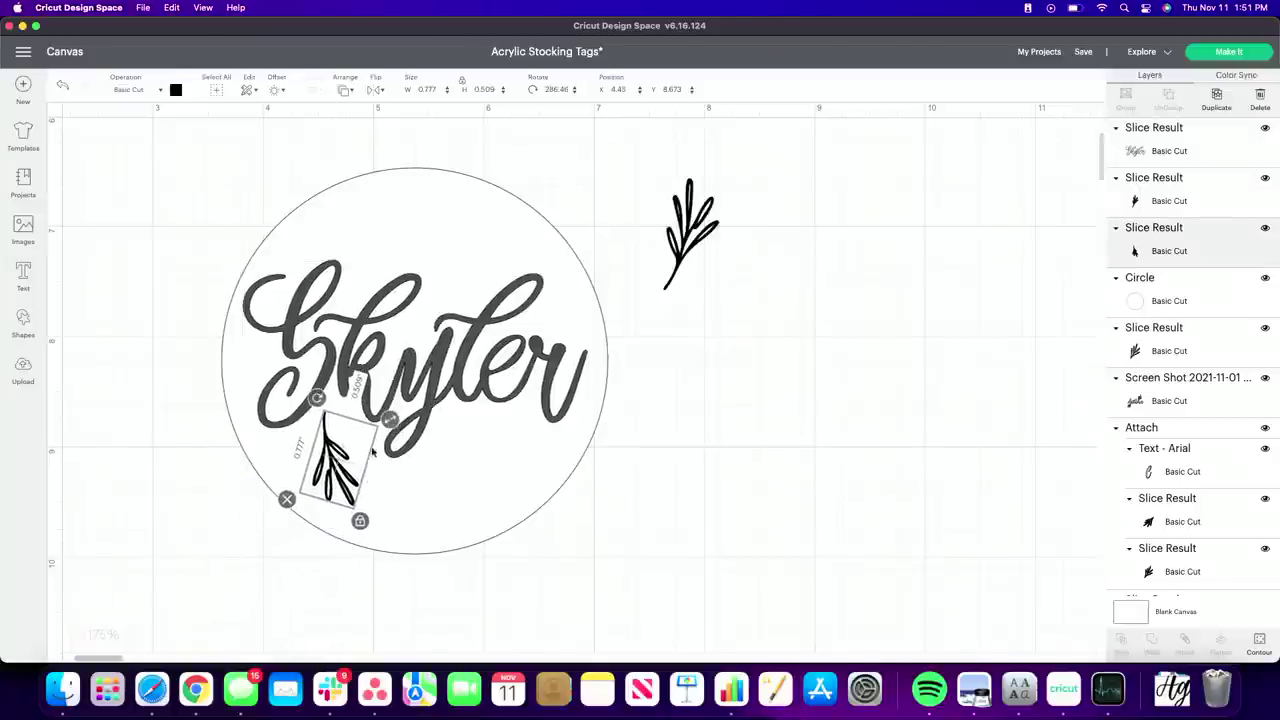
drag(396, 424, 407, 427)
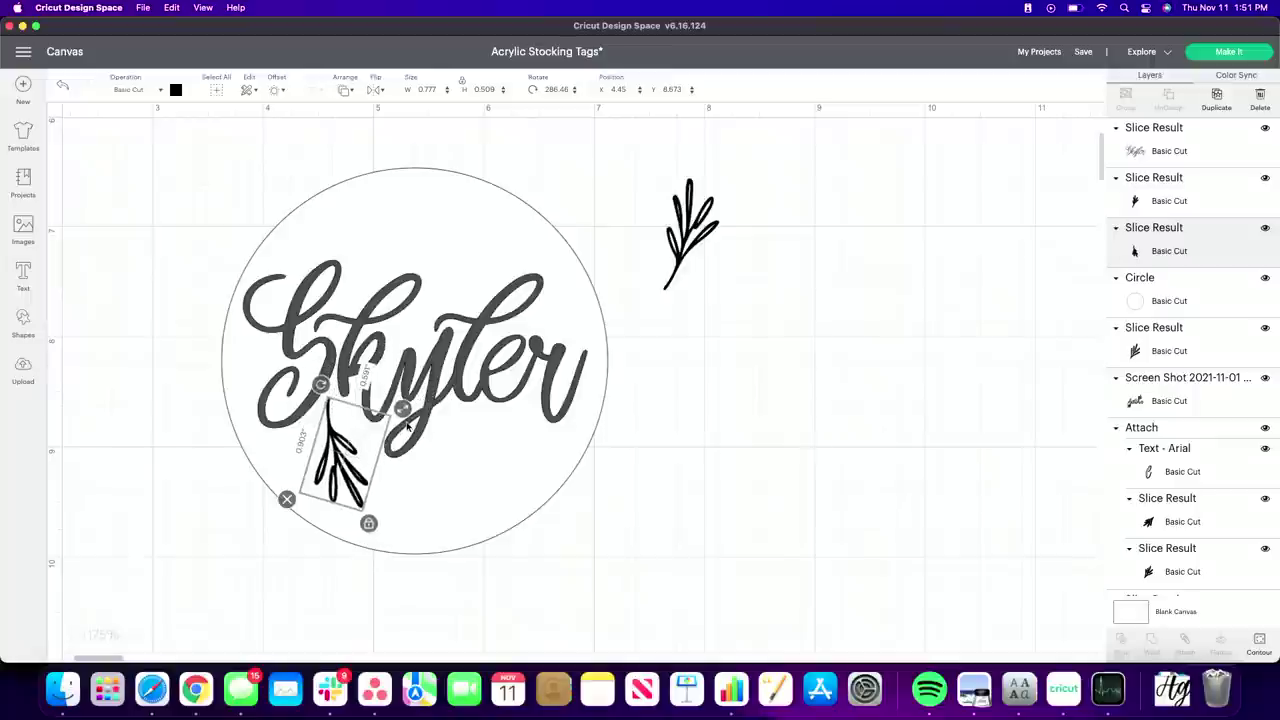
click(354, 457)
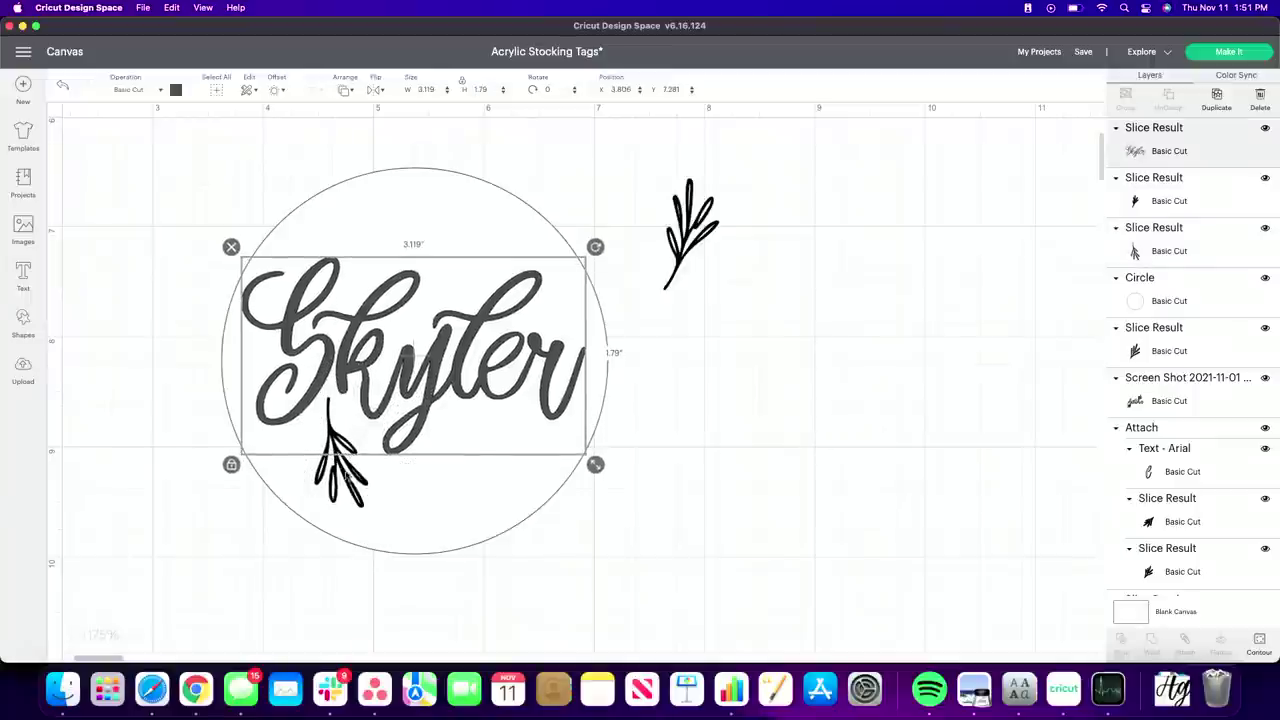
click(344, 480)
drag(322, 385, 344, 382)
drag(339, 483, 325, 488)
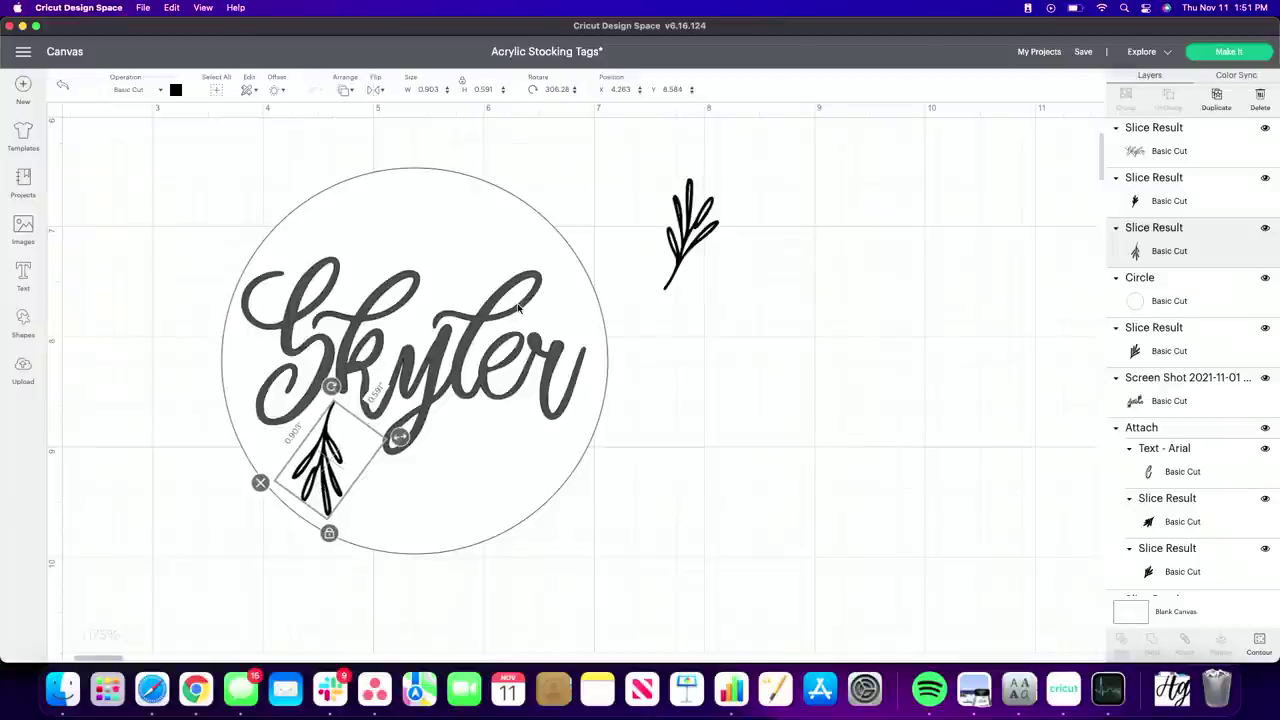
Rotate the lower sprig to about 348° so its stem points up toward the middle of the name
scroll(518, 308, down, 1)
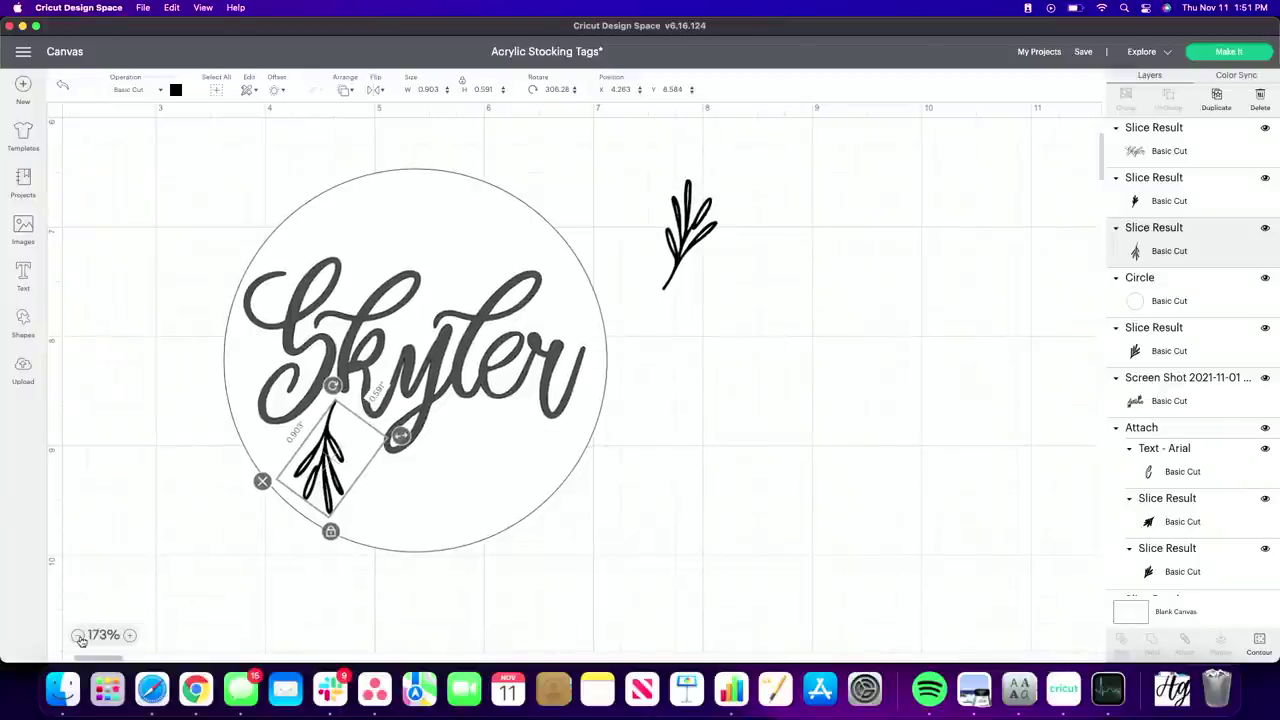
click(80, 638)
click(80, 638)
scroll(143, 510, up, 5)
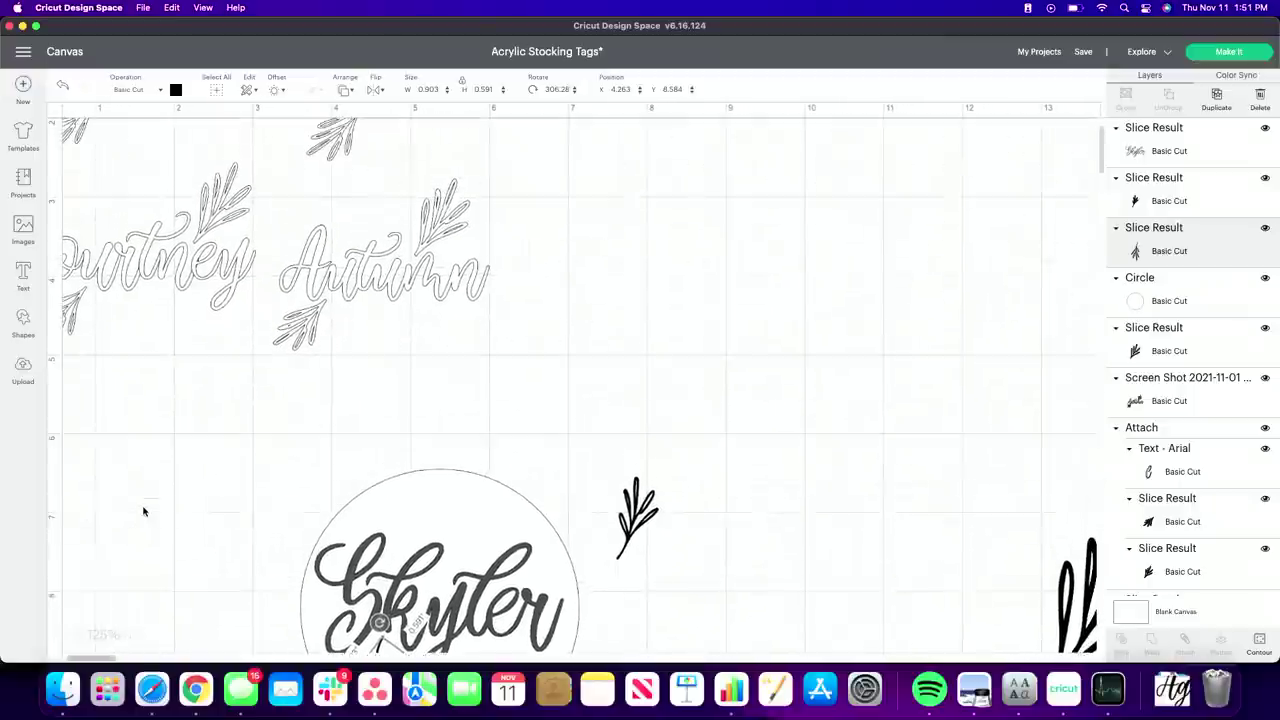
scroll(143, 511, up, 5)
scroll(143, 511, down, 5)
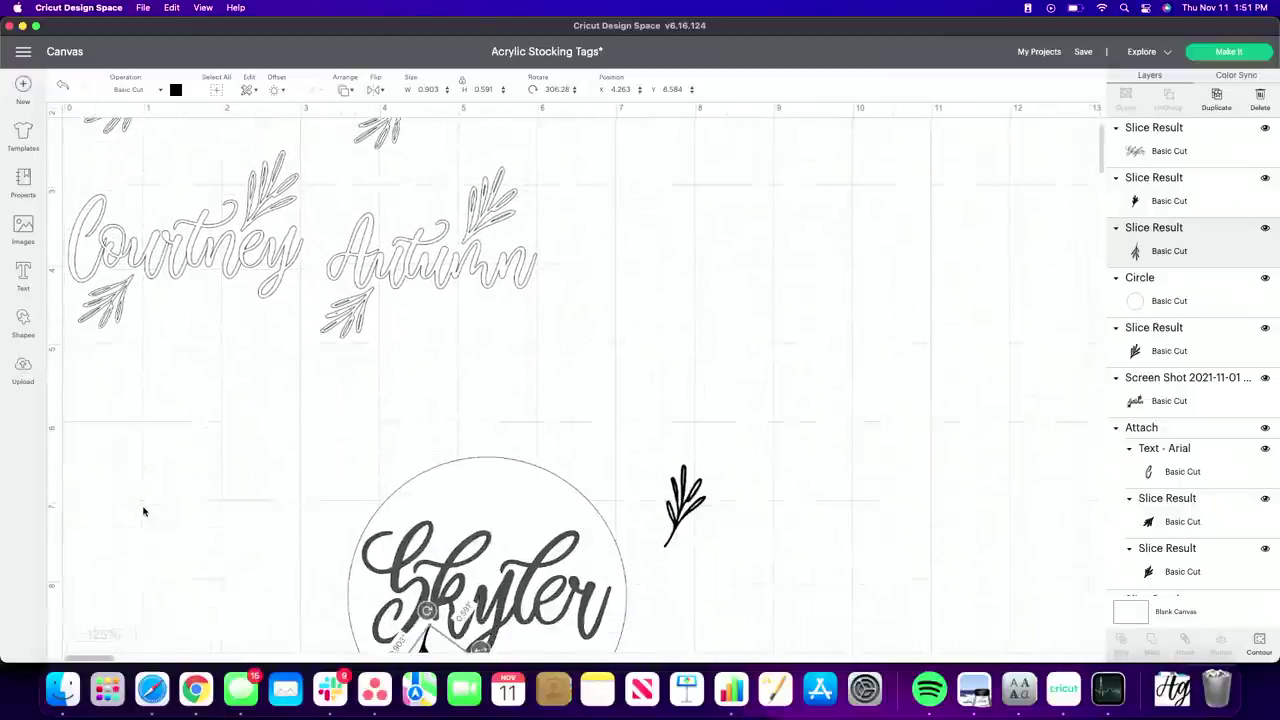
scroll(143, 511, down, 5)
drag(429, 437, 420, 506)
Move the other sprig into the circle above the second half of the name and rotate it to about 222°
click(688, 340)
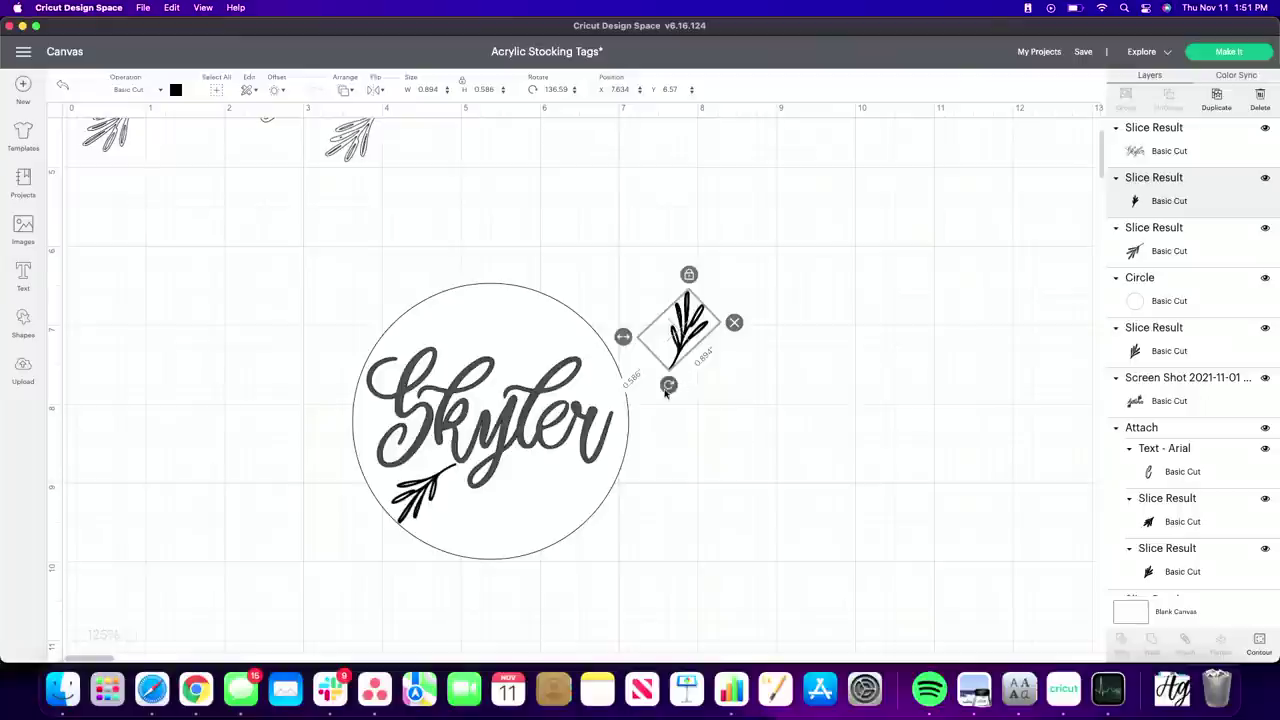
drag(668, 385, 736, 361)
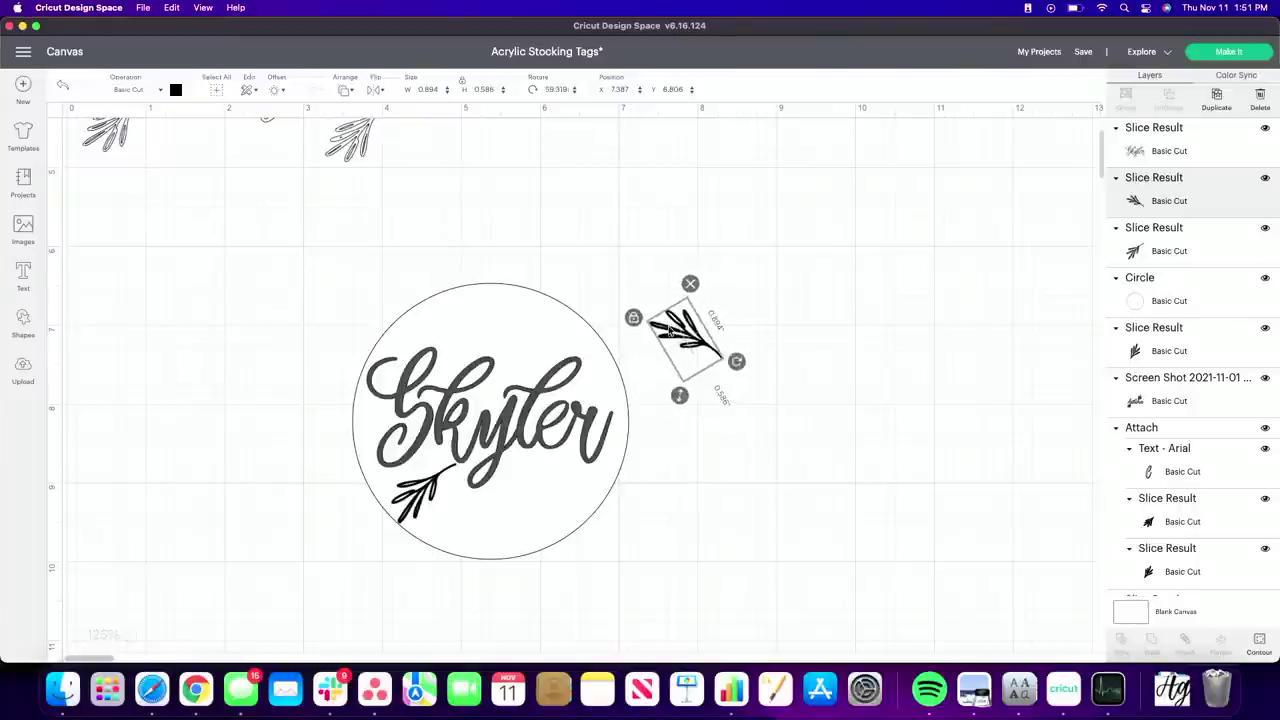
drag(667, 329, 501, 327)
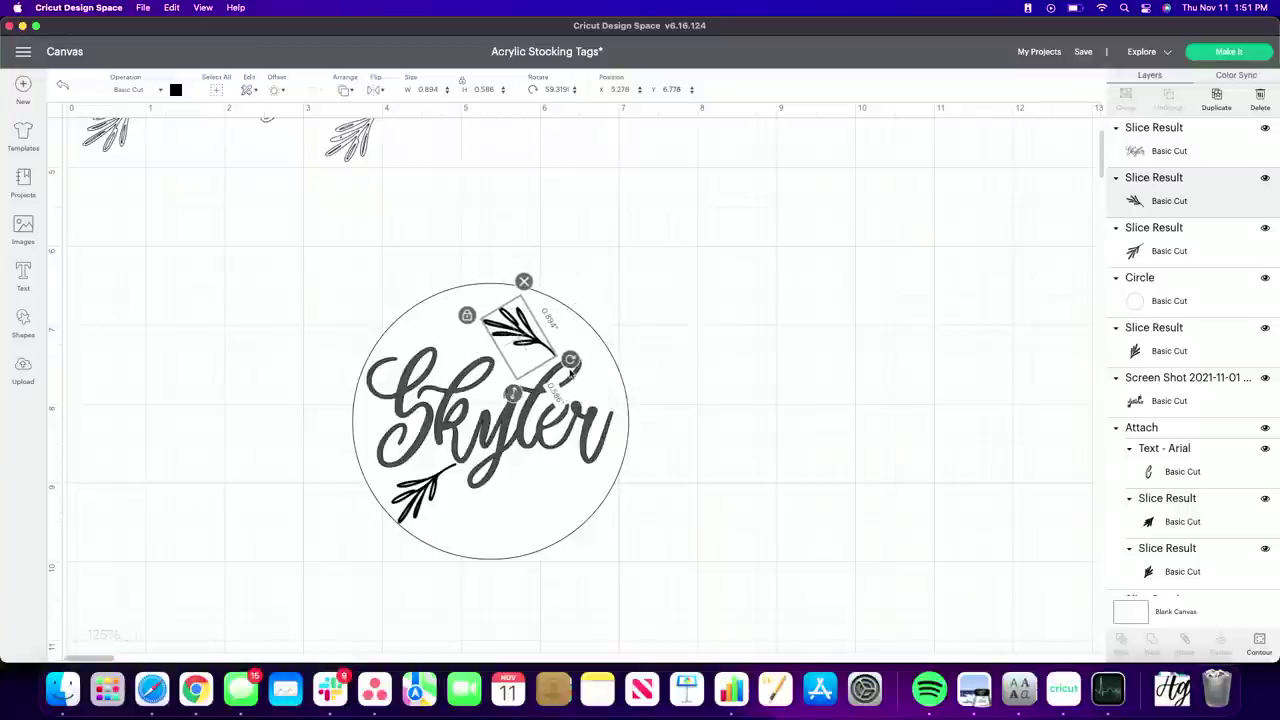
drag(571, 372, 465, 324)
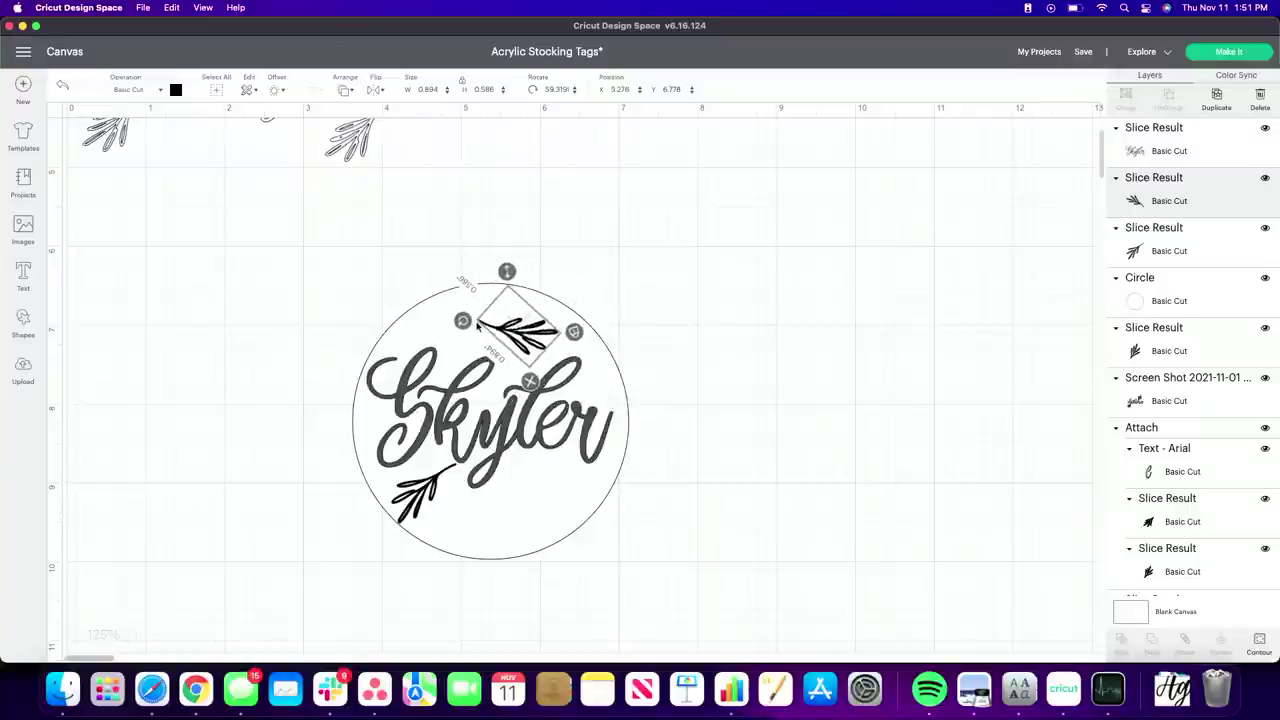
click(128, 636)
click(128, 636)
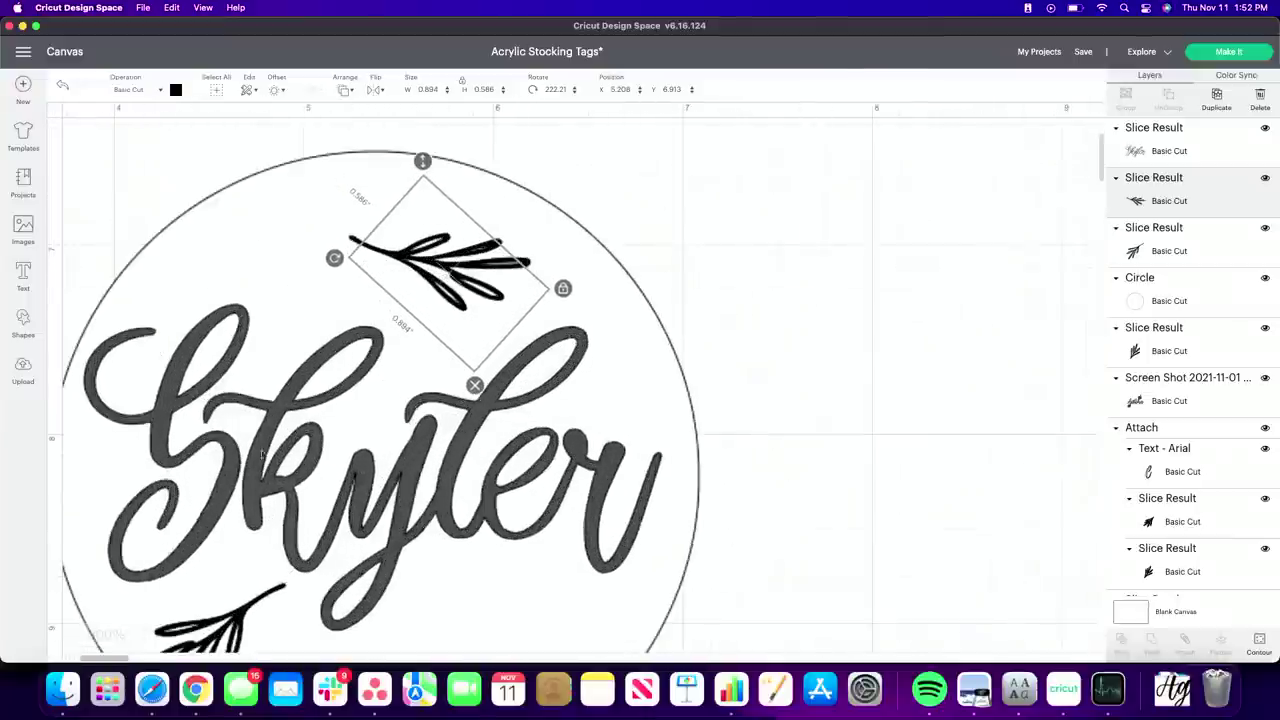
drag(446, 293, 491, 297)
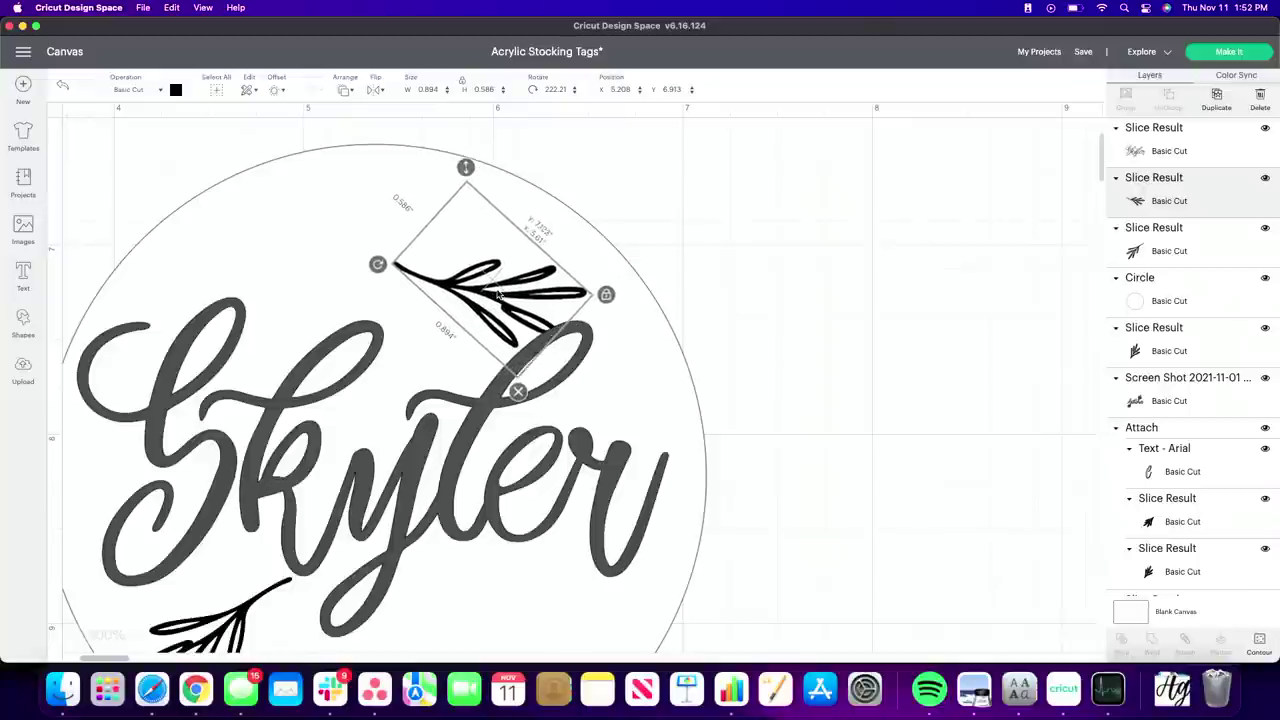
Flip the upper sprig vertically, rotate it to about 293° and enlarge it to about 0.916 × 0.6 in above the name
click(377, 92)
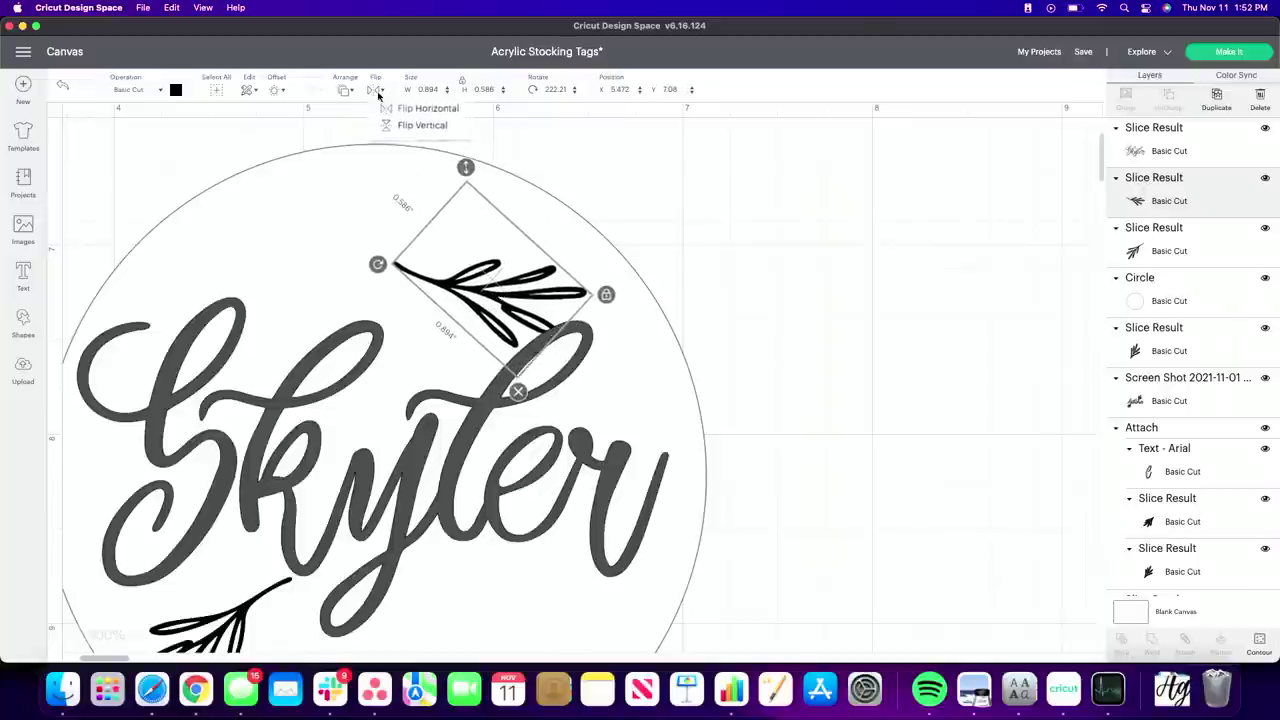
click(421, 126)
drag(502, 323, 504, 256)
click(503, 284)
click(500, 283)
drag(525, 192, 487, 188)
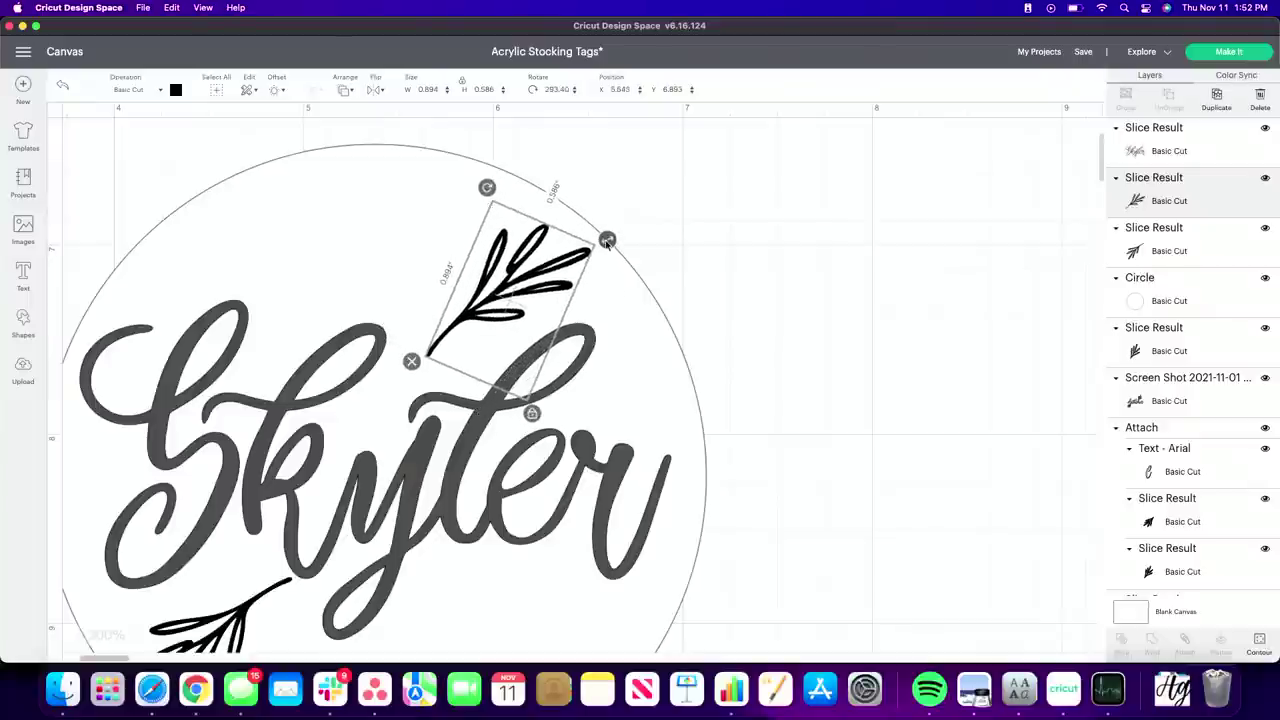
mouse_move(607, 239)
mouse_down()
mouse_move(634, 249)
mouse_move(623, 223)
mouse_move(611, 236)
mouse_up()
mouse_move(520, 310)
mouse_down()
mouse_move(510, 330)
mouse_move(537, 303)
mouse_up()
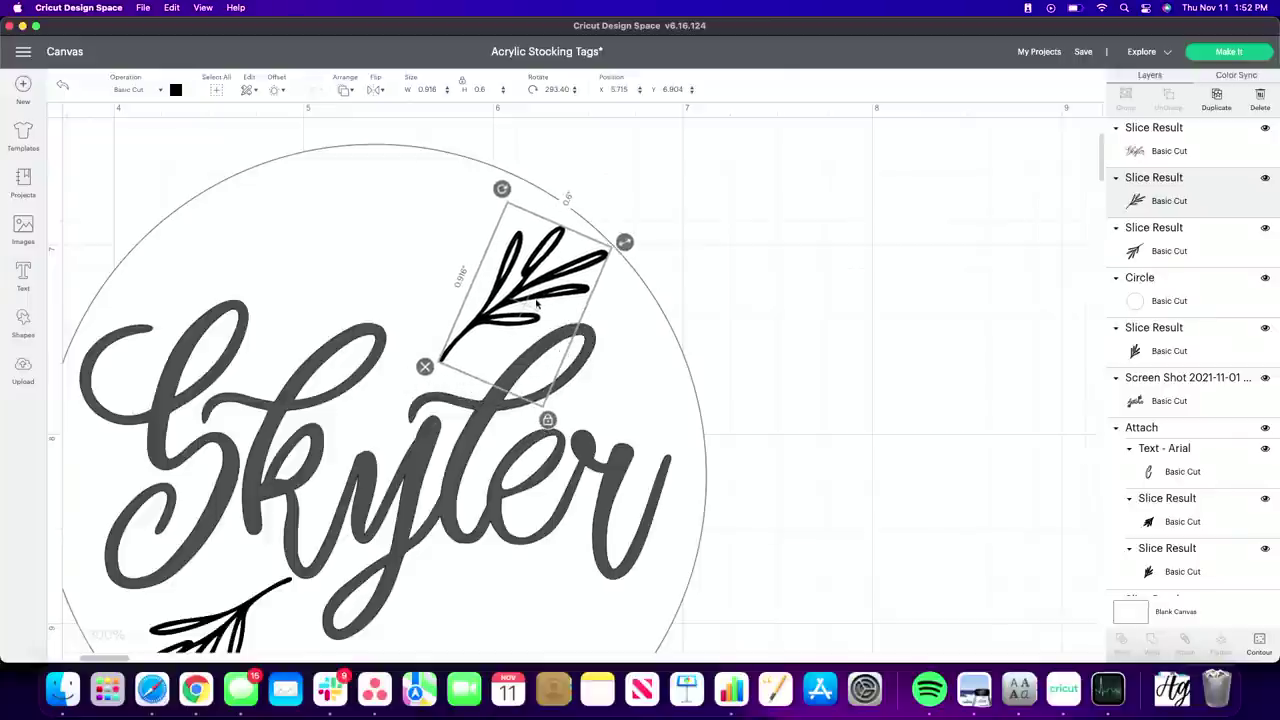
Shrink the name to about 2.596 × 1.49 in, recenter it in the circle and nudge the lower sprig up against it
scroll(670, 275, up, 10)
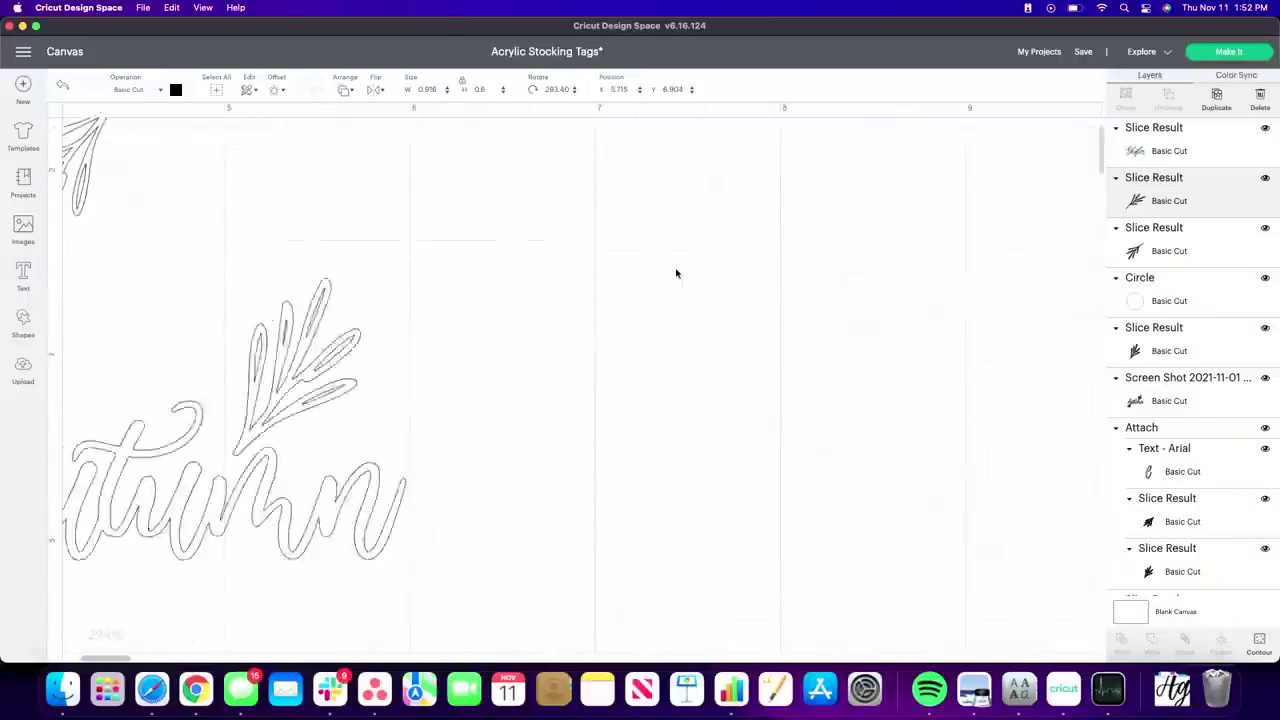
scroll(676, 273, left, 10)
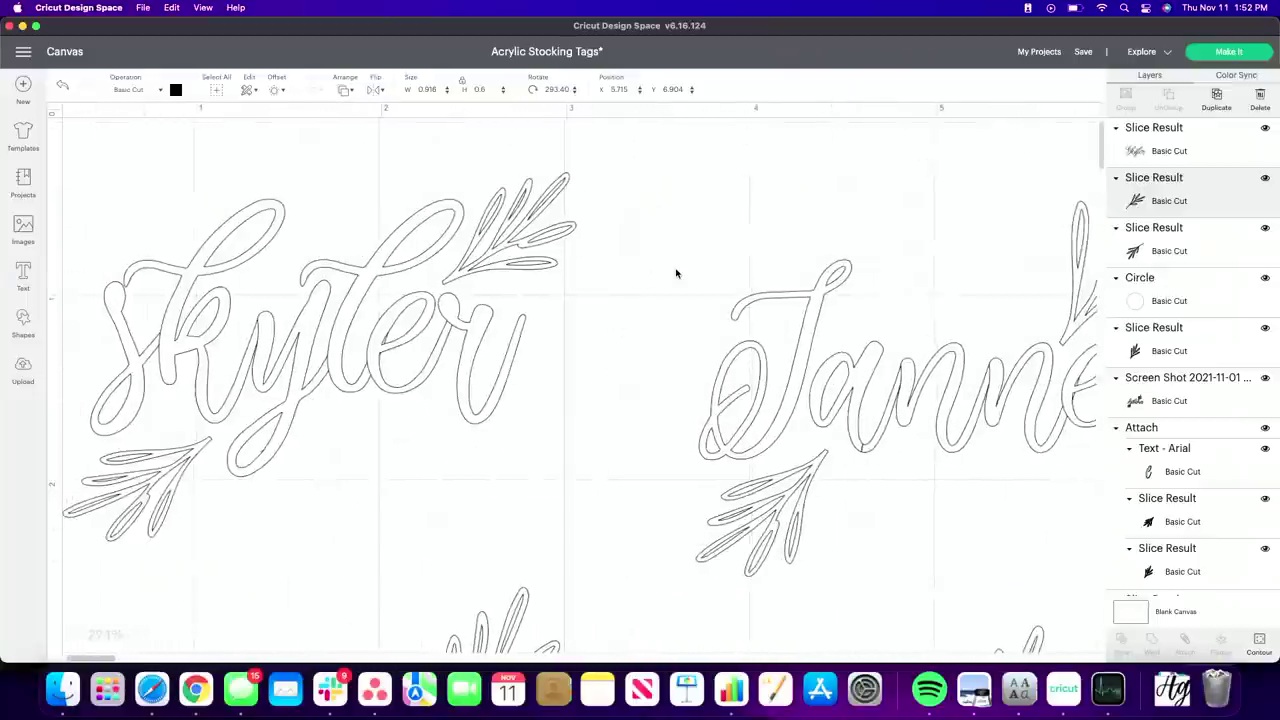
scroll(676, 273, right, 10)
scroll(676, 273, down, 5)
scroll(676, 273, down, 10)
scroll(676, 273, right, 5)
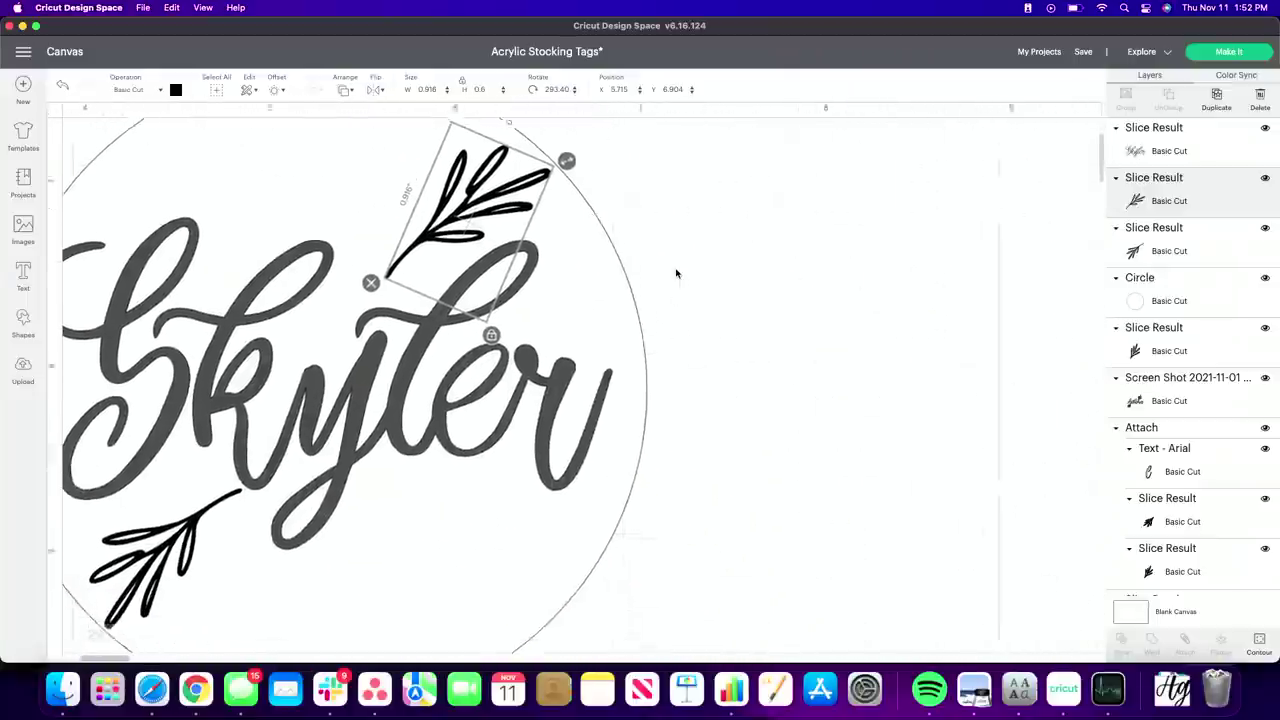
click(445, 383)
scroll(445, 383, left, 10)
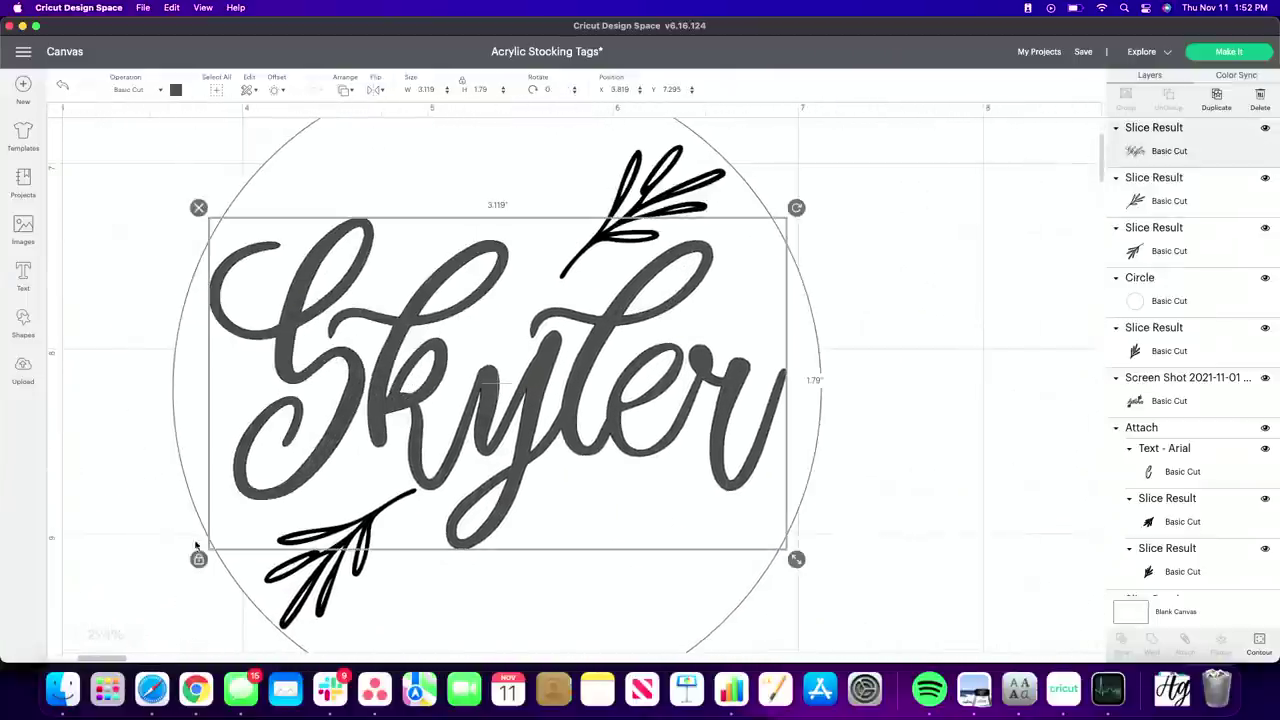
click(80, 637)
click(80, 637)
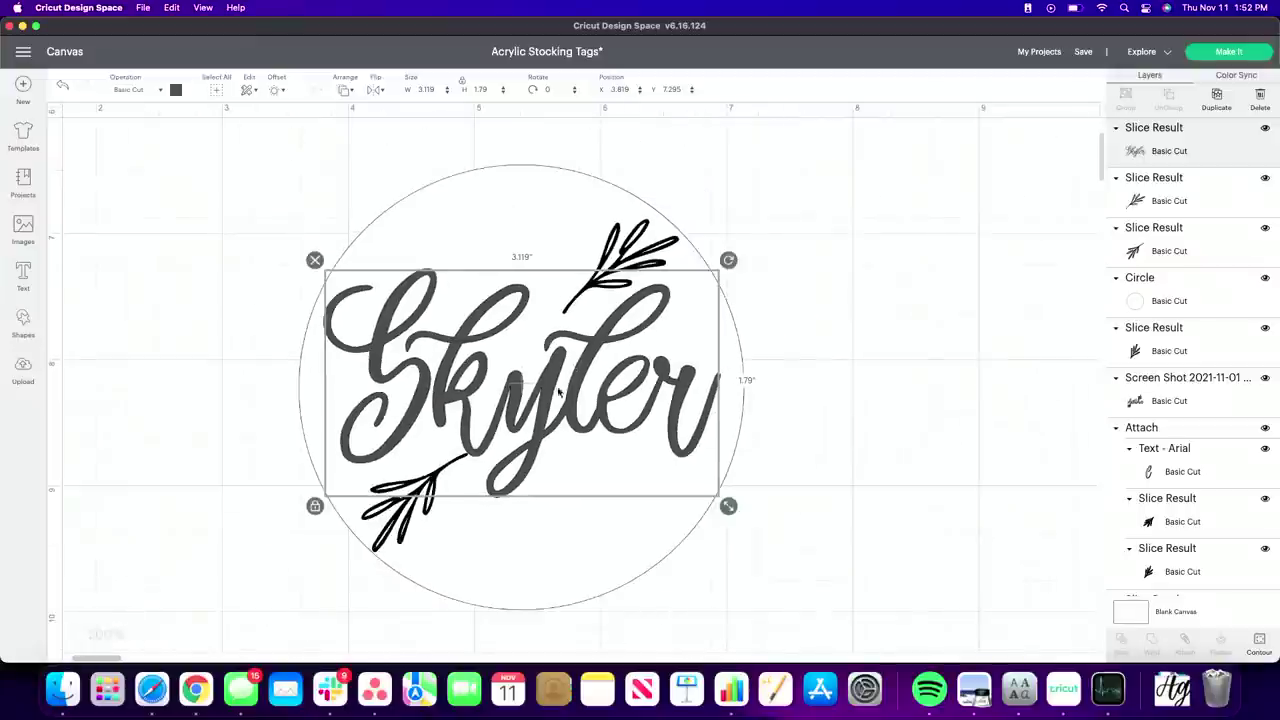
drag(728, 507, 662, 468)
drag(480, 380, 508, 408)
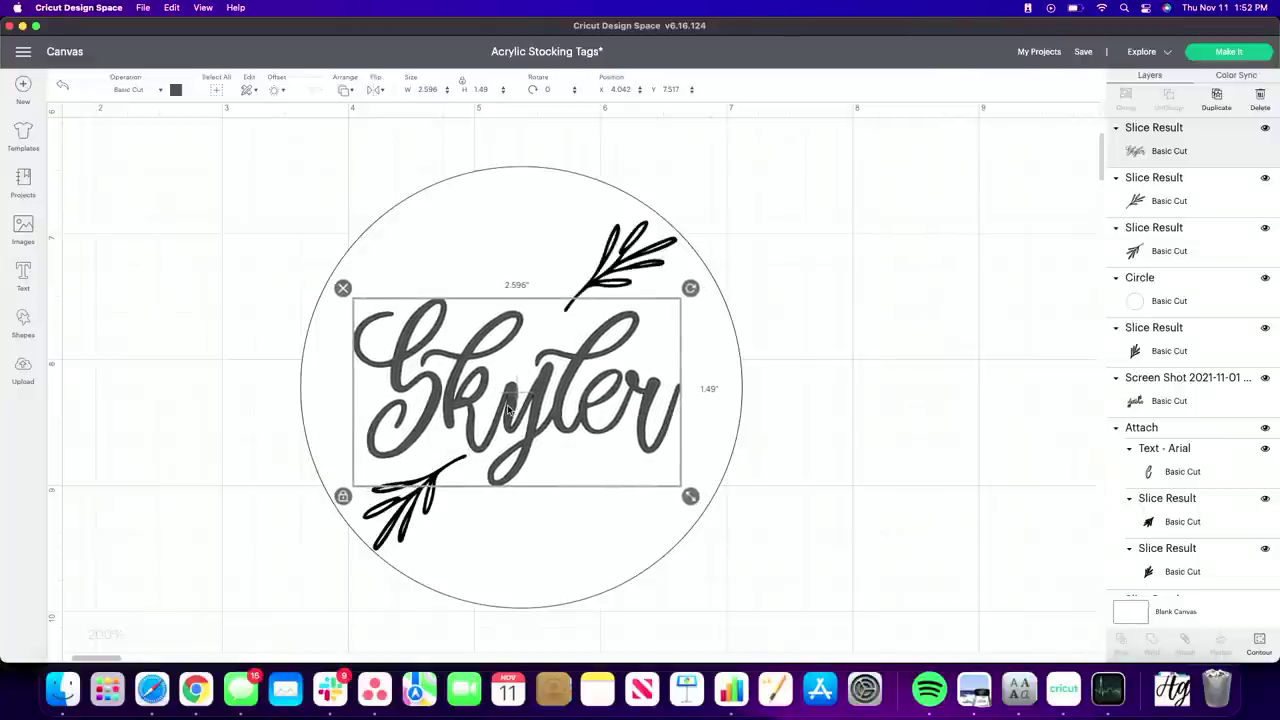
click(415, 507)
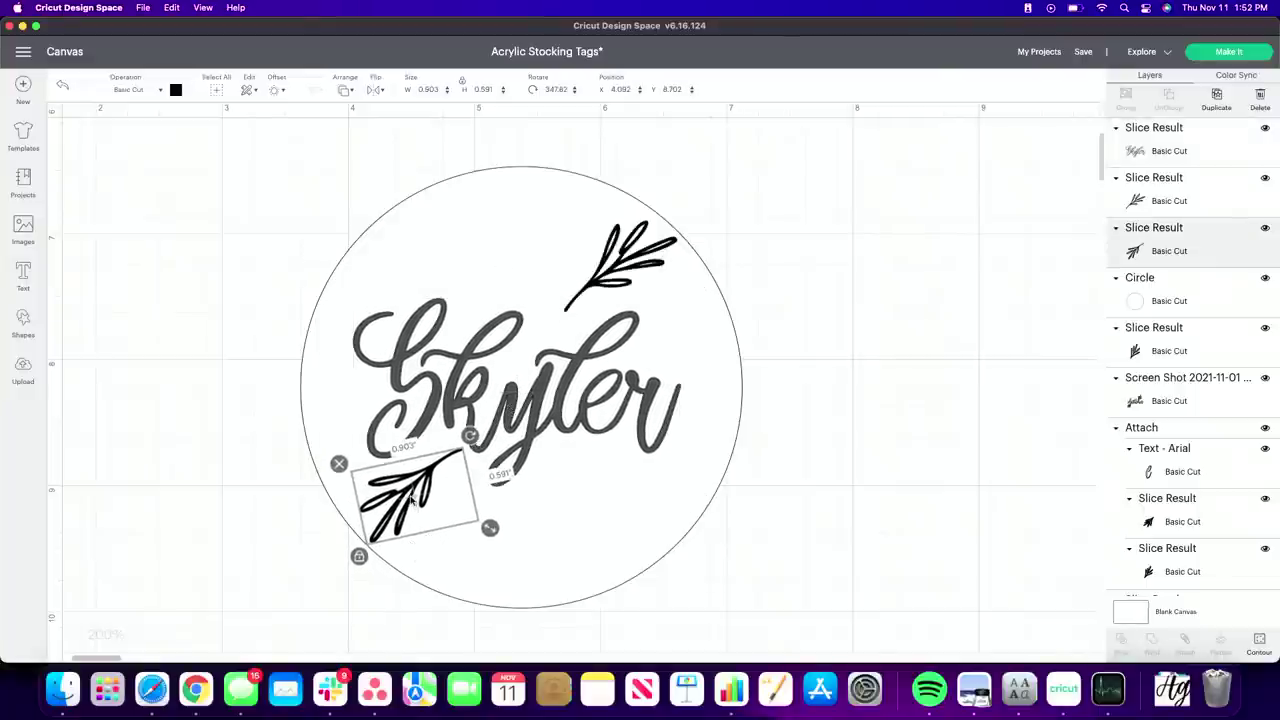
Flip the upper sprig horizontally, move it above the name's last letter and rotate it to about 189° so its stem points down
click(604, 292)
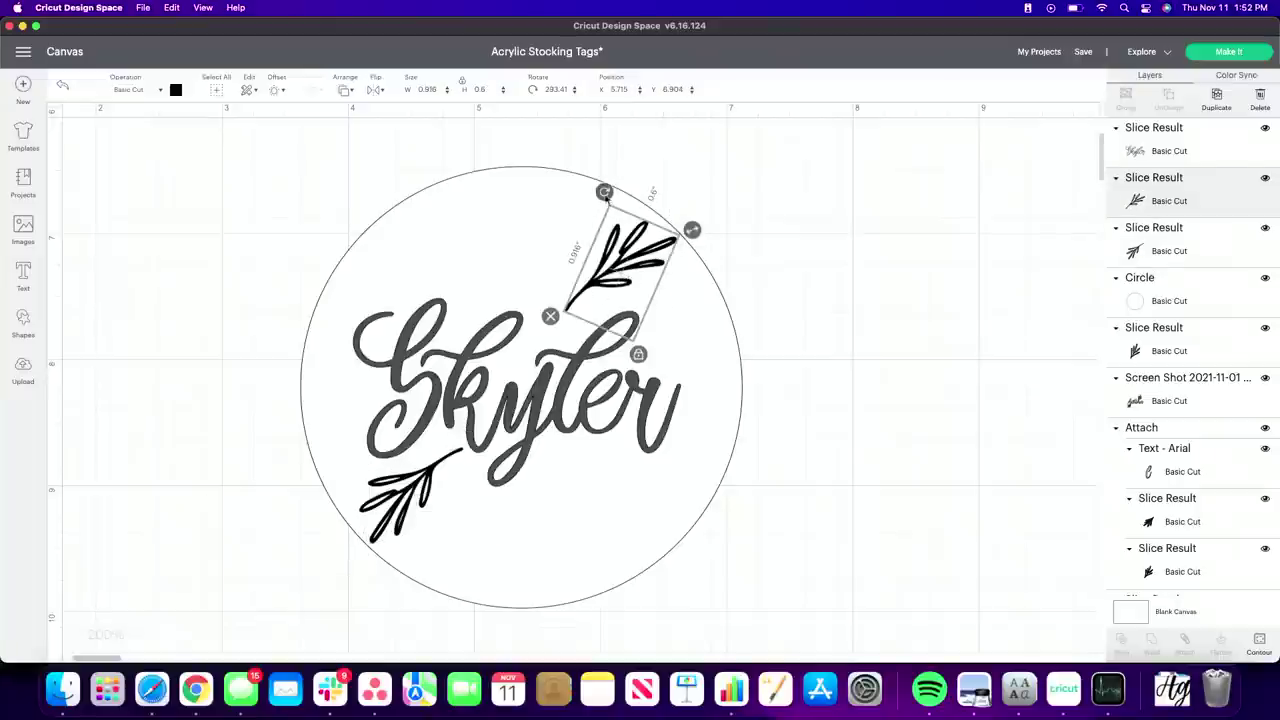
drag(604, 191, 633, 313)
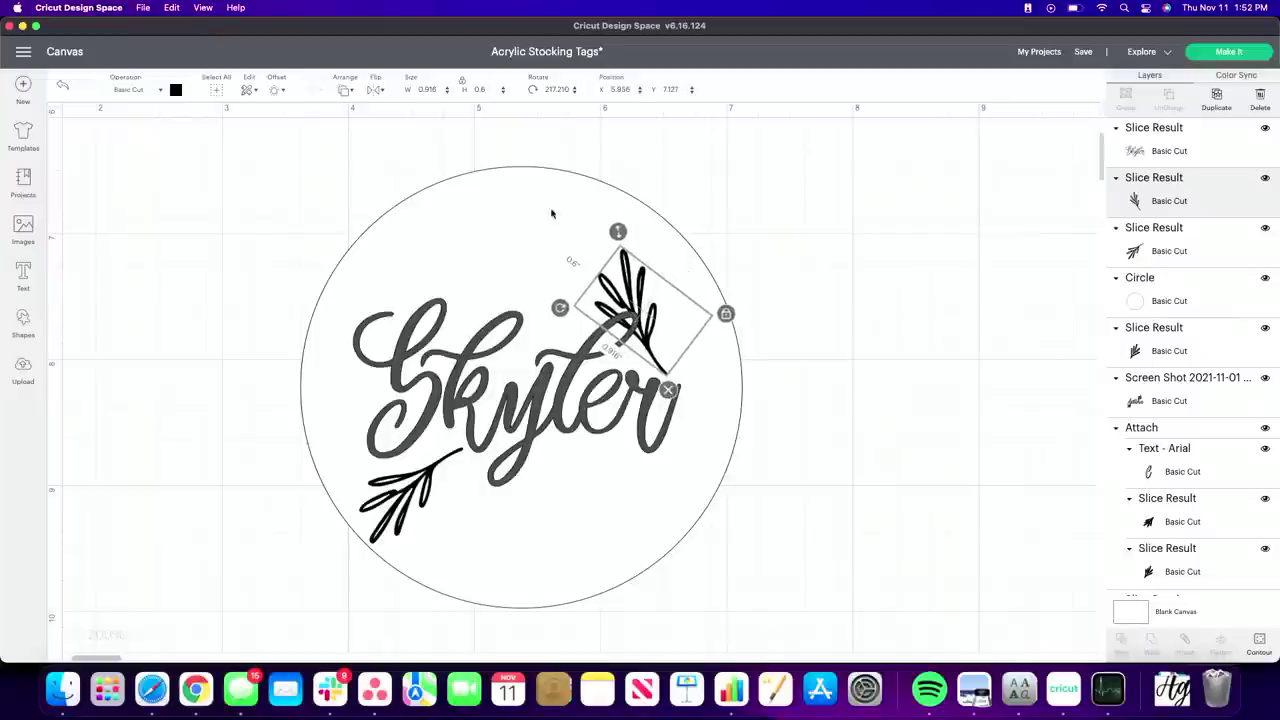
click(375, 91)
click(400, 111)
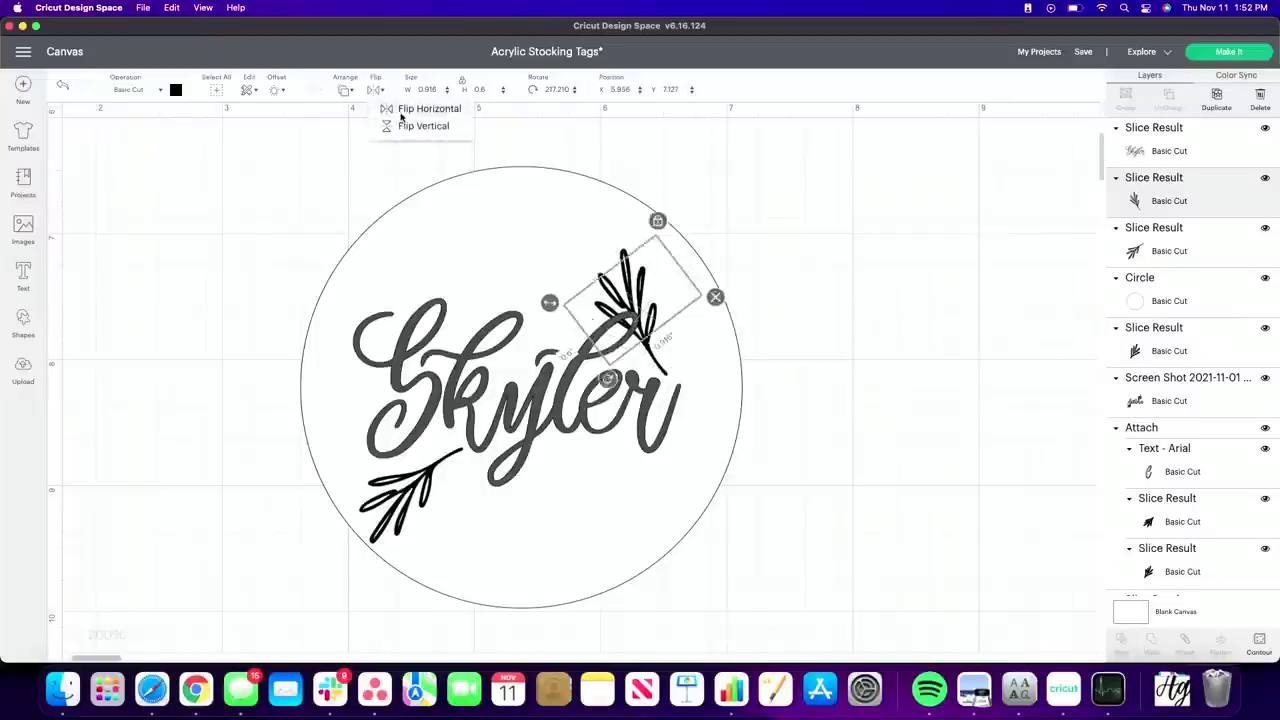
drag(603, 295, 665, 284)
drag(632, 373, 673, 378)
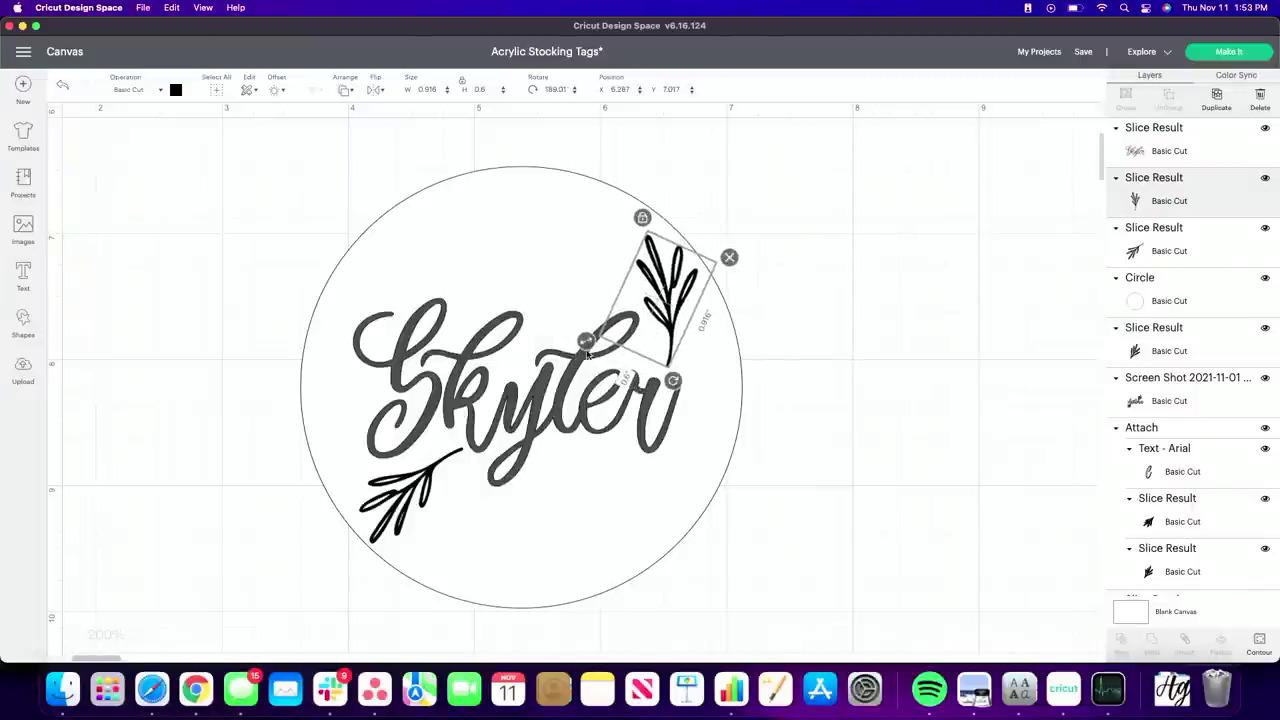
Shrink the upper sprig to about 0.842 × 0.552 in, flip it vertically and rotate it to about 312°
drag(587, 352, 672, 326)
click(666, 270)
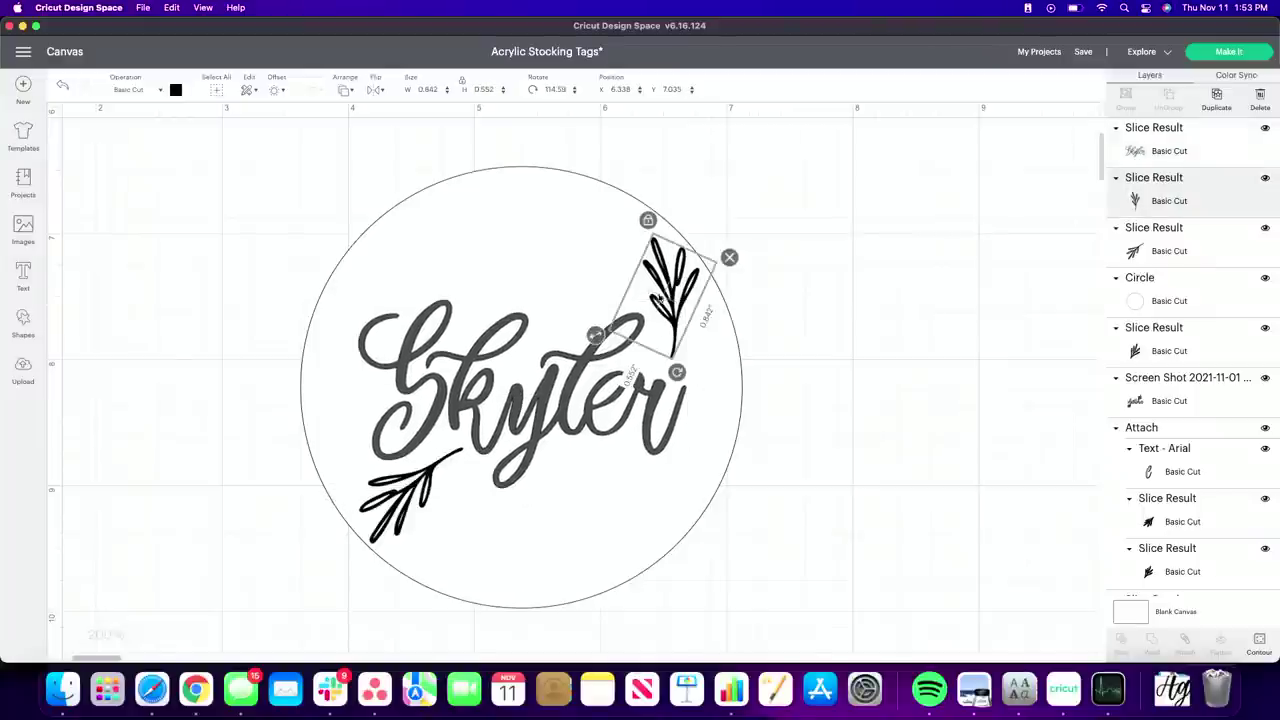
click(377, 90)
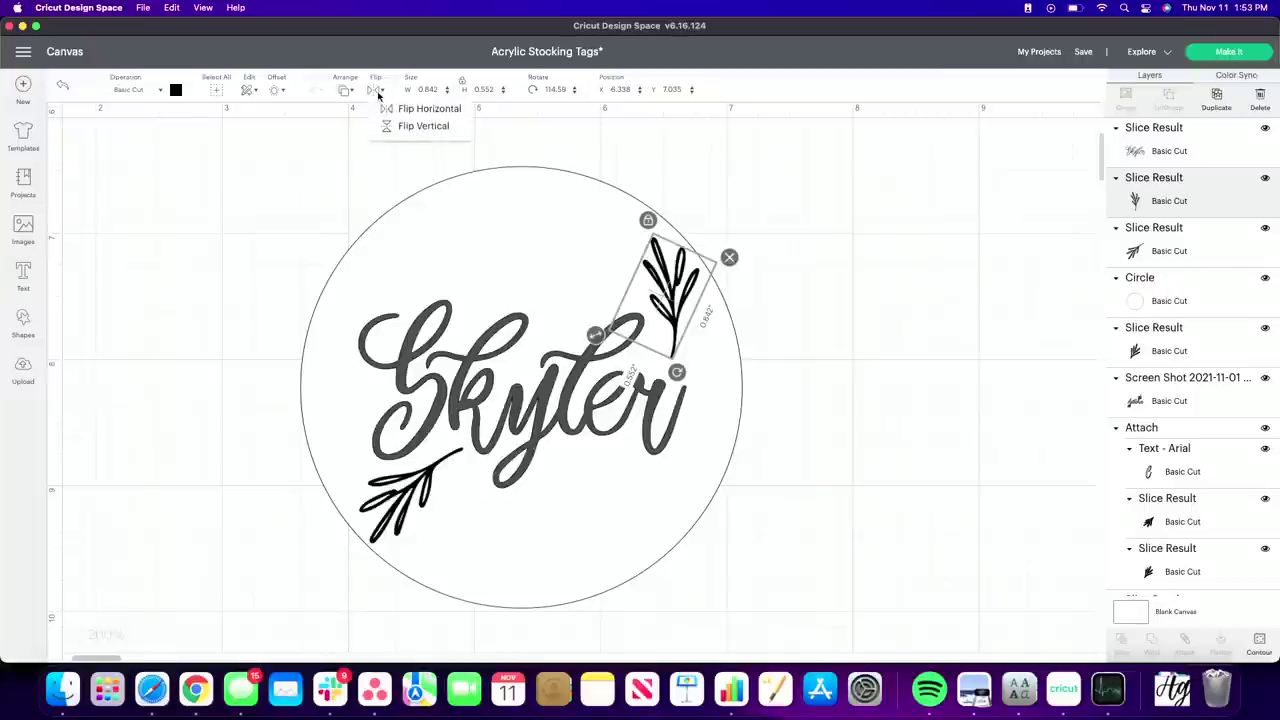
click(398, 127)
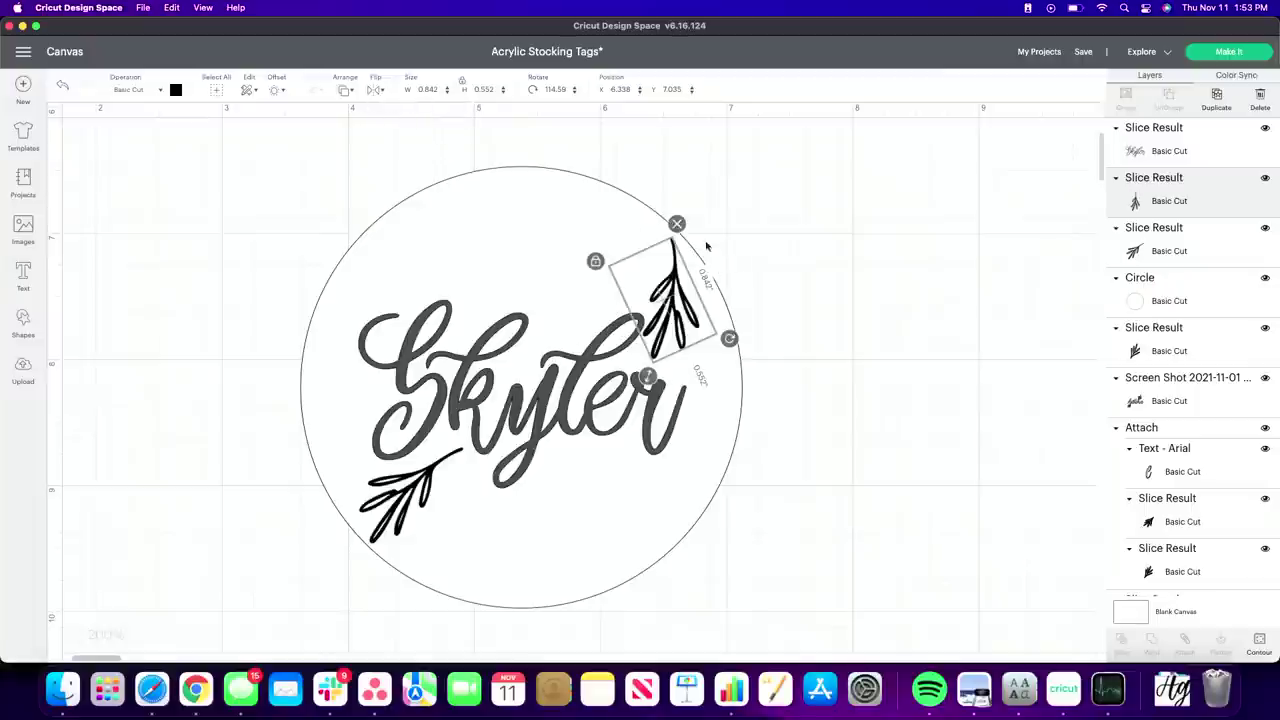
drag(729, 338, 628, 242)
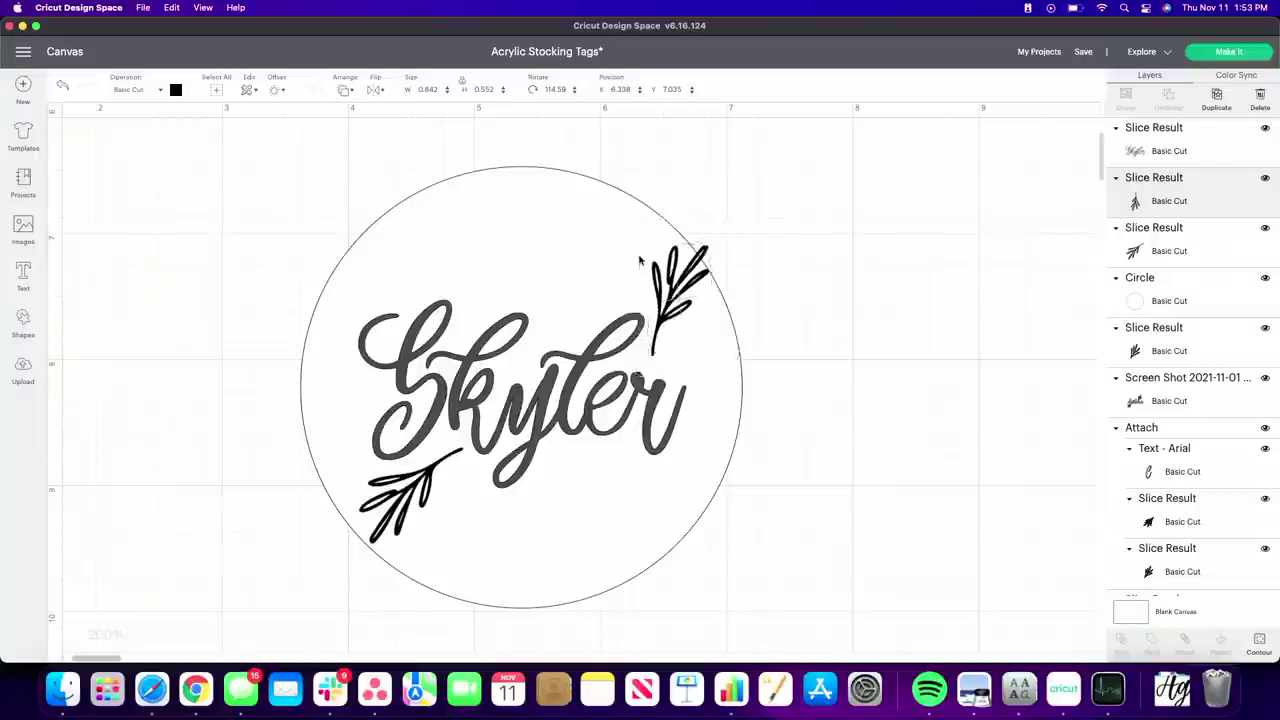
Flip the upper sprig horizontally and rotate it to about 122° with its stem over the name's last letter
click(380, 90)
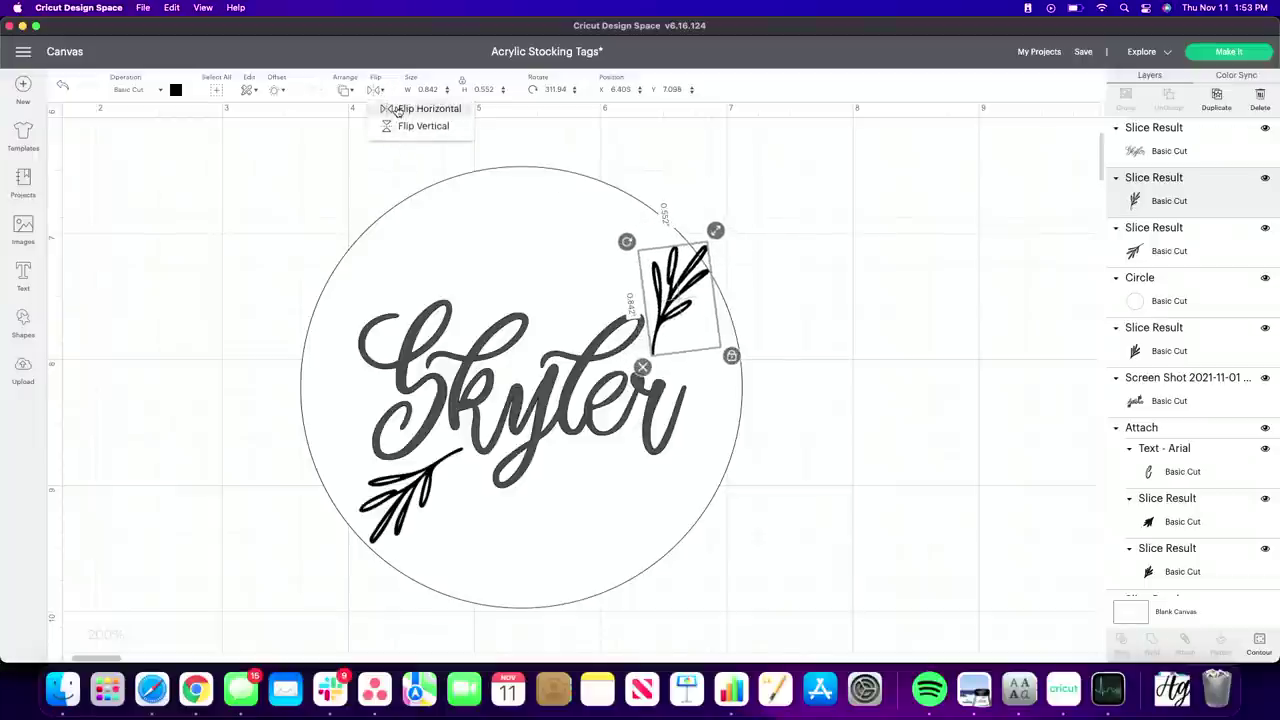
click(412, 112)
drag(688, 290, 655, 297)
drag(683, 373, 654, 384)
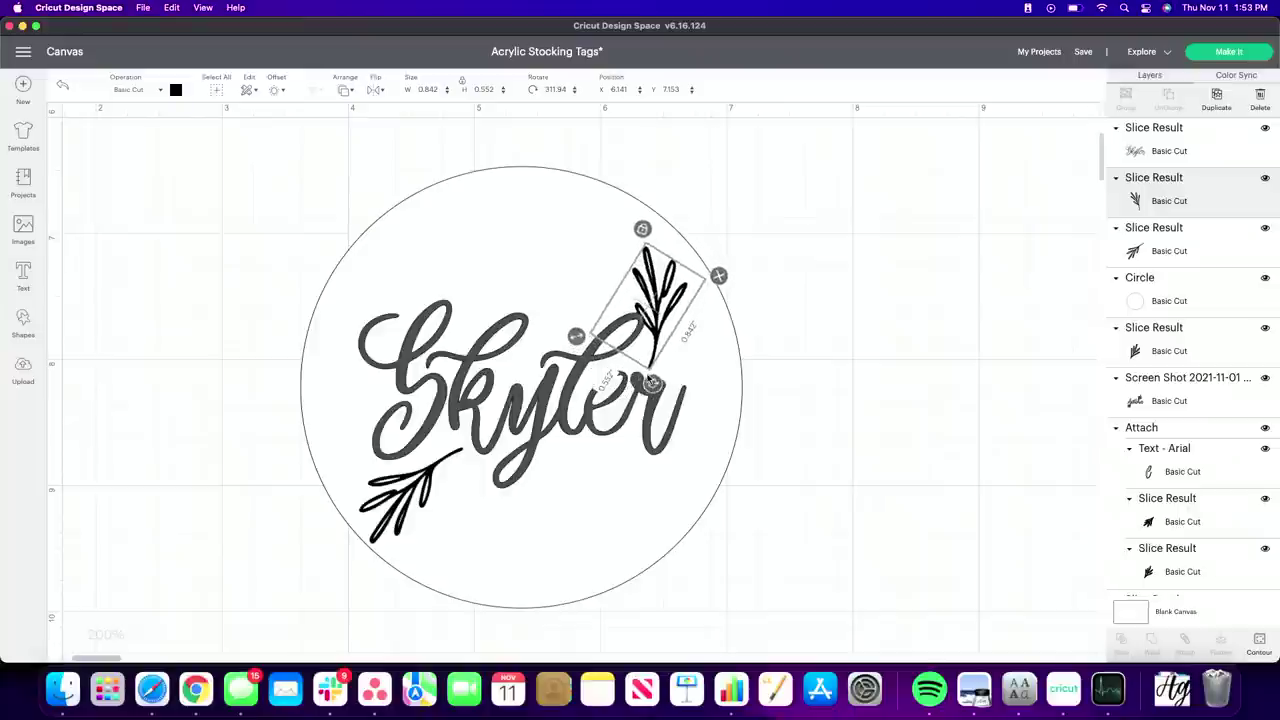
drag(663, 309, 655, 311)
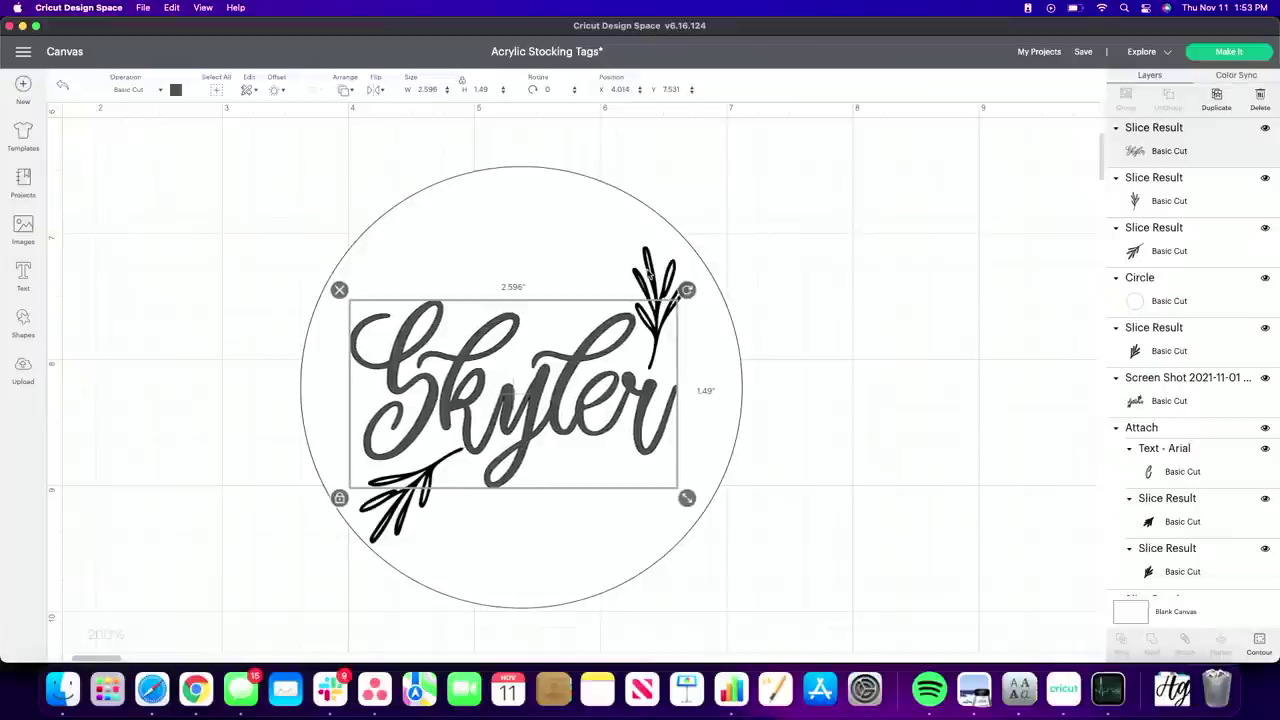
click(649, 275)
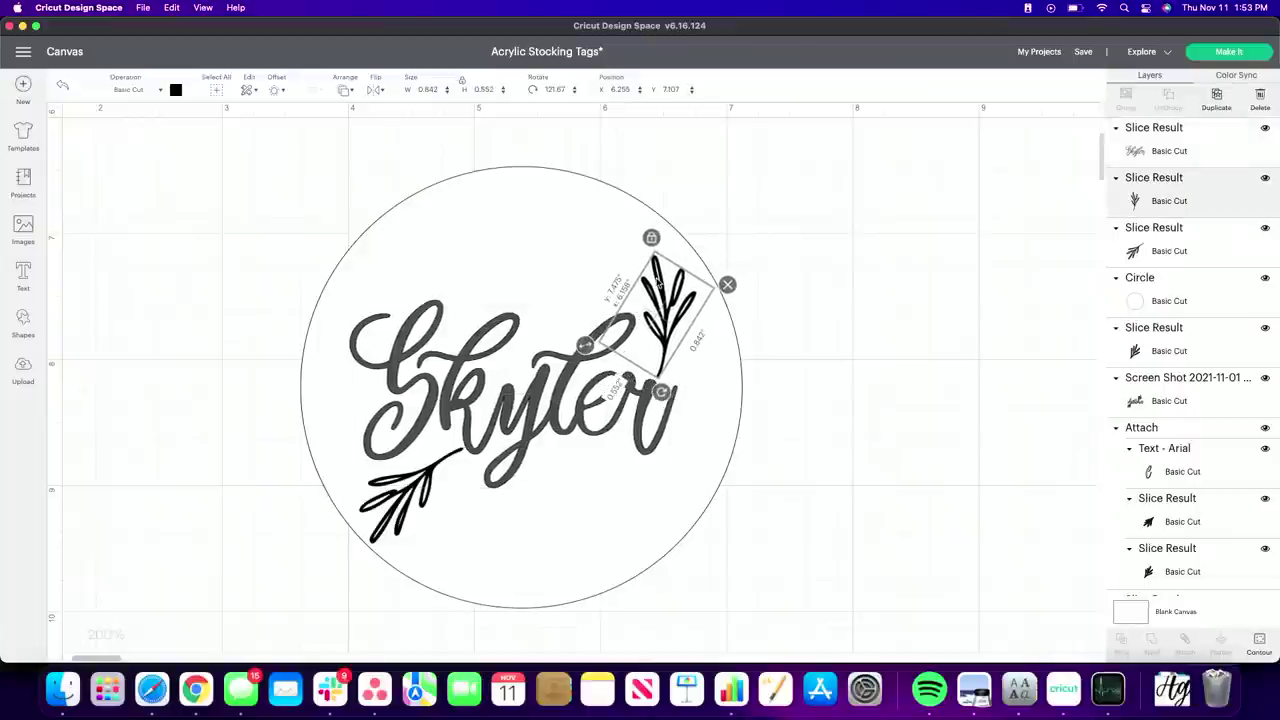
Reduce the upper sprig to about 0.592 × 0.387 in, rotate it to about 138° and fit it against the end of the name
drag(645, 392, 639, 390)
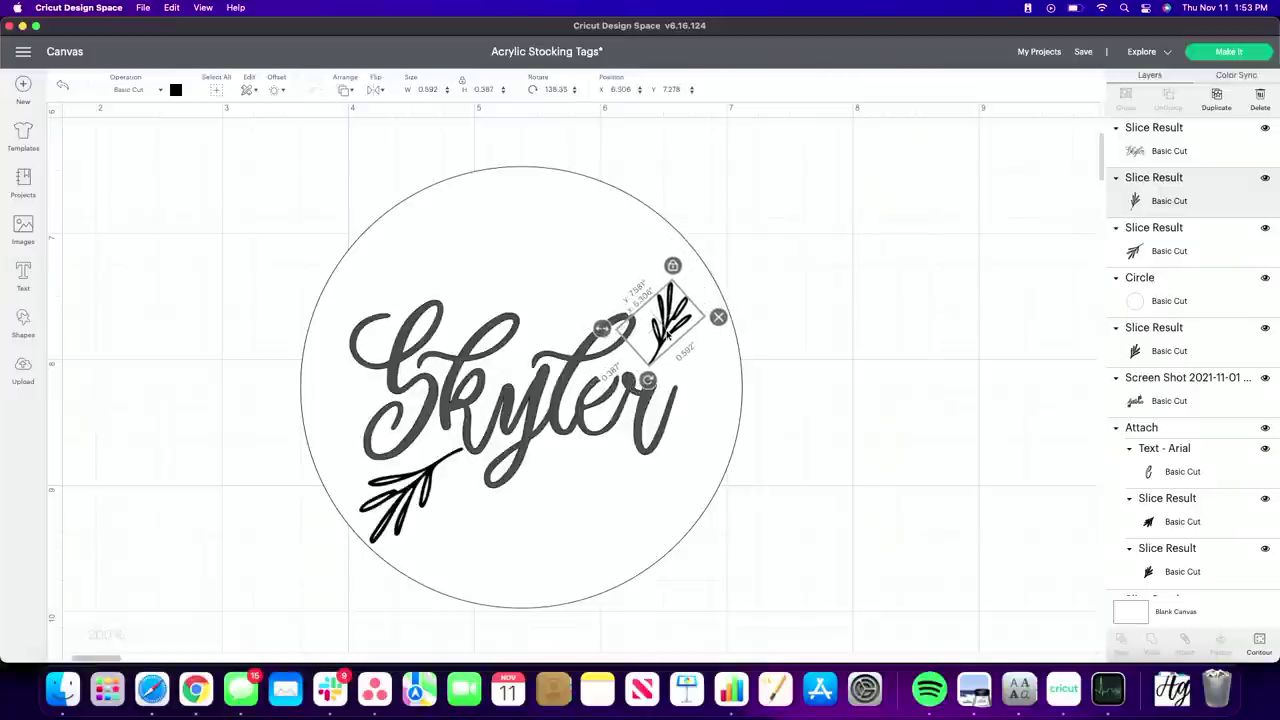
drag(668, 336, 665, 337)
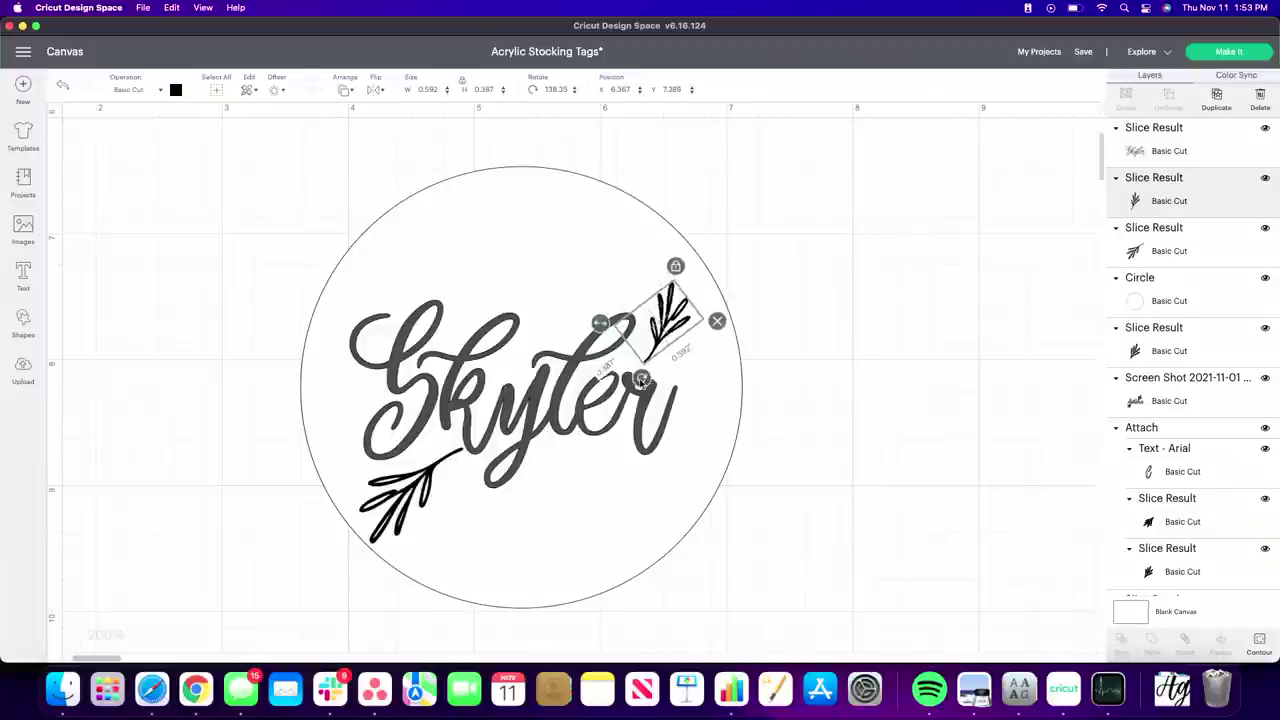
click(674, 319)
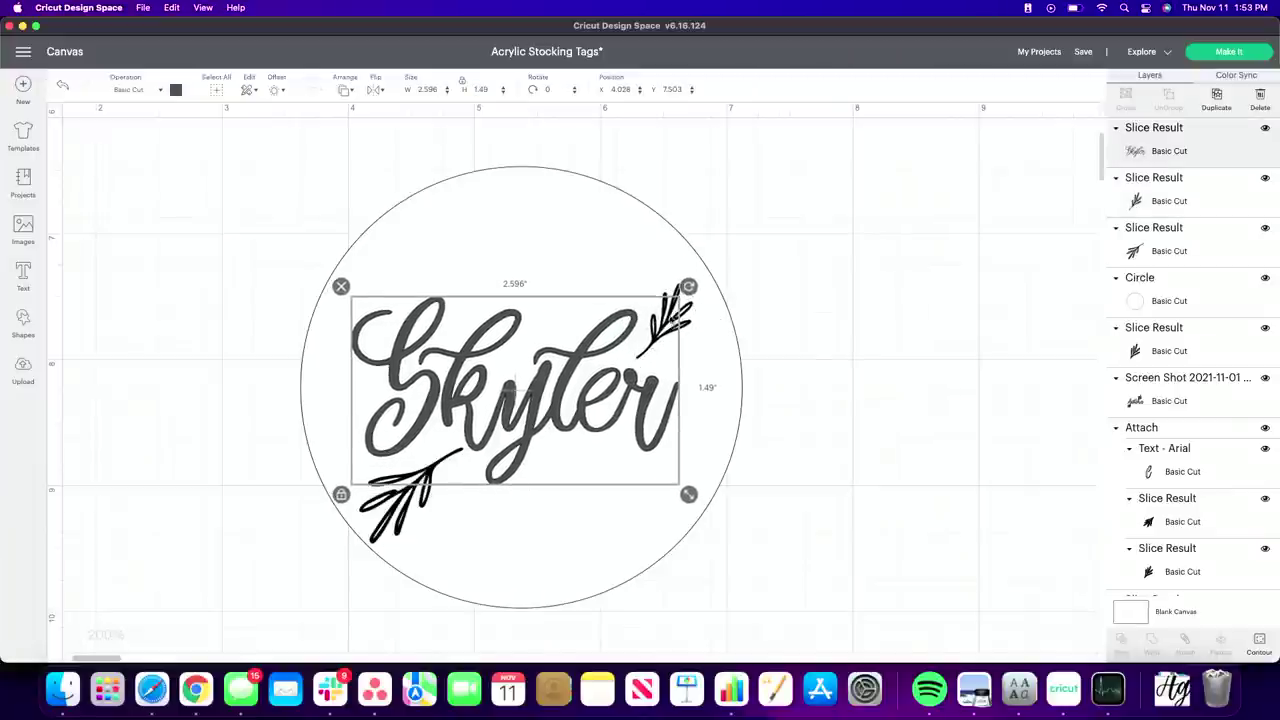
click(674, 320)
drag(679, 323, 688, 308)
drag(605, 307, 684, 314)
click(660, 316)
click(858, 352)
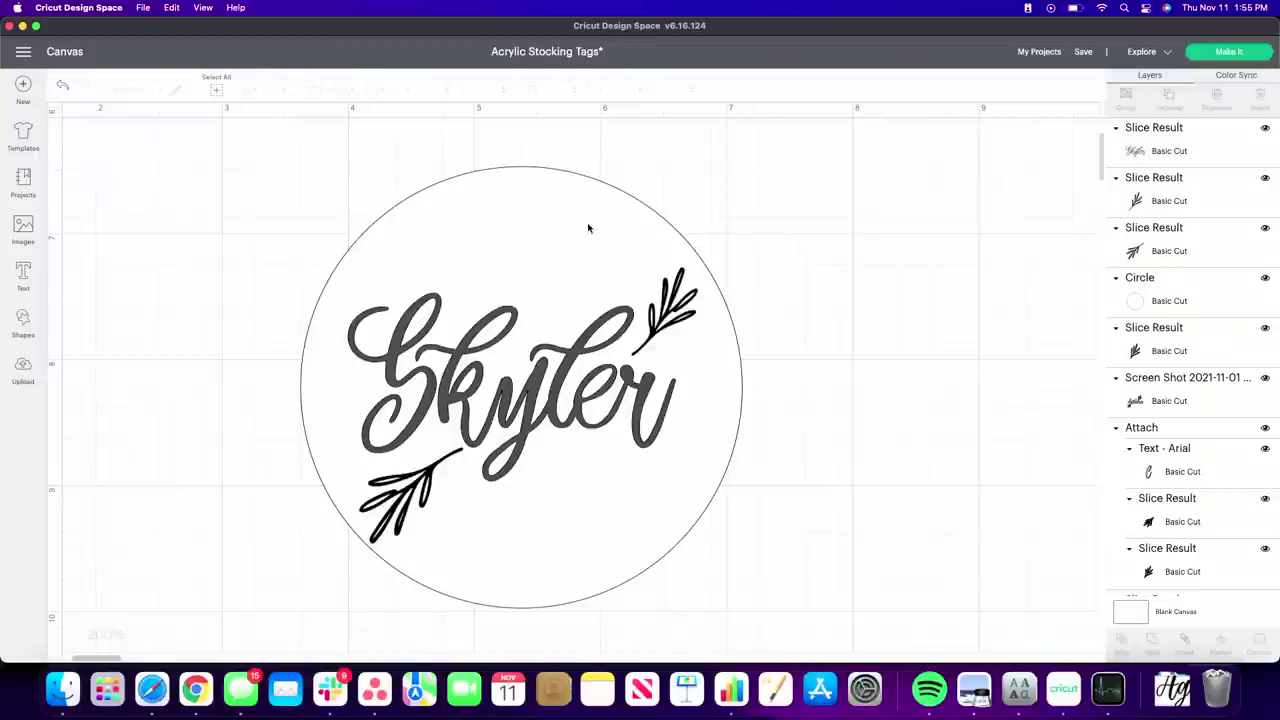
Move the circle away from the design, weld the name with its two sprigs and shift the welded piece away from the circle
drag(586, 230, 997, 211)
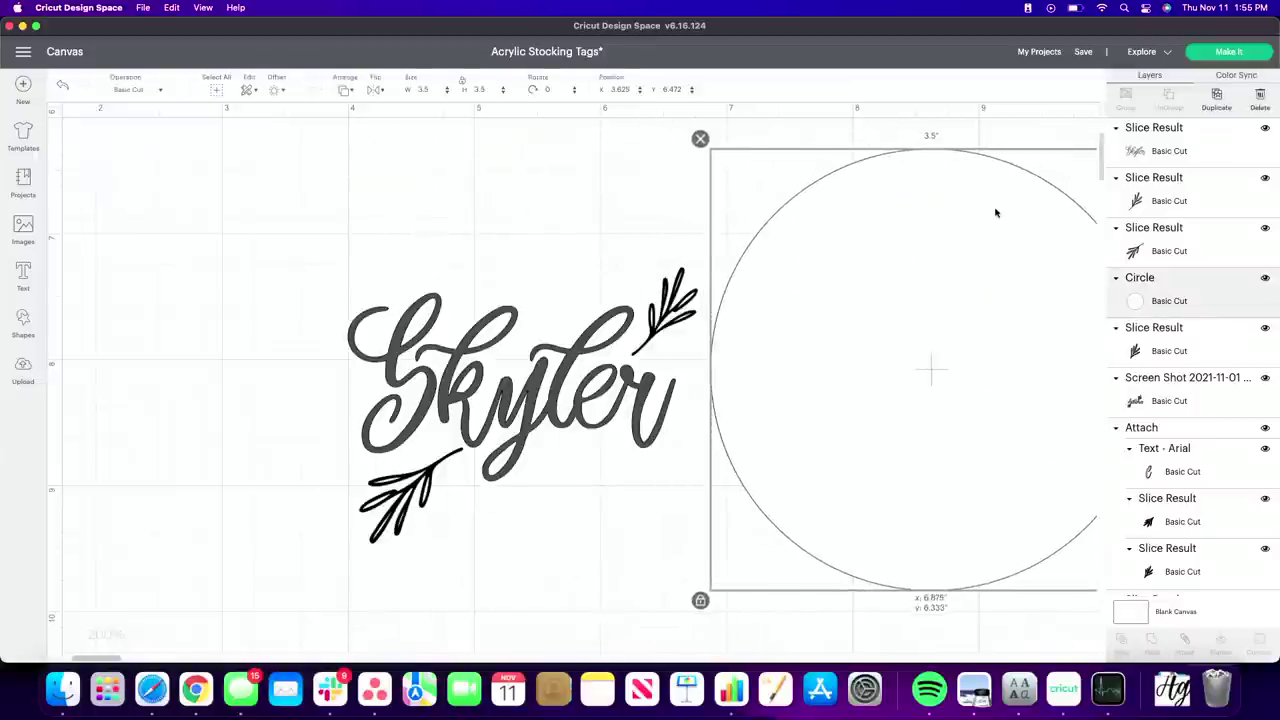
drag(340, 228, 664, 560)
click(1150, 641)
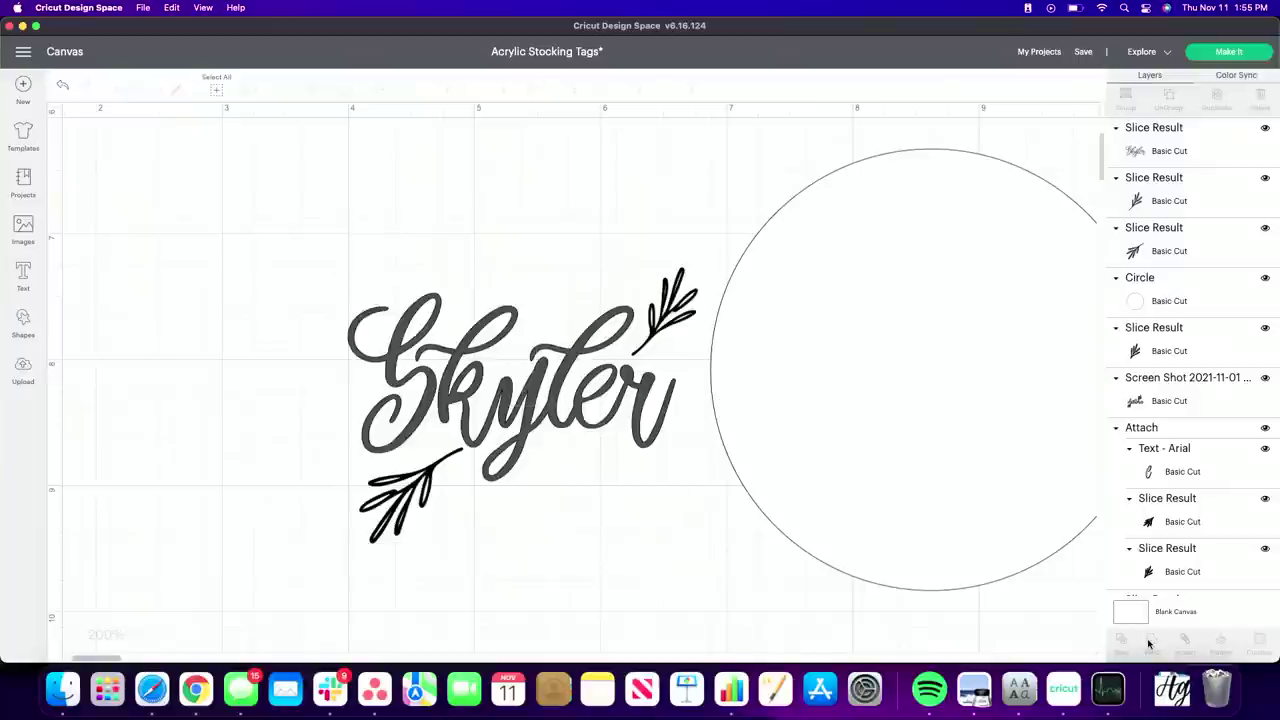
drag(449, 425, 293, 390)
Move the outlined name below the first one further down, and weld the first outlined name with its two sprigs
scroll(293, 390, down, 5)
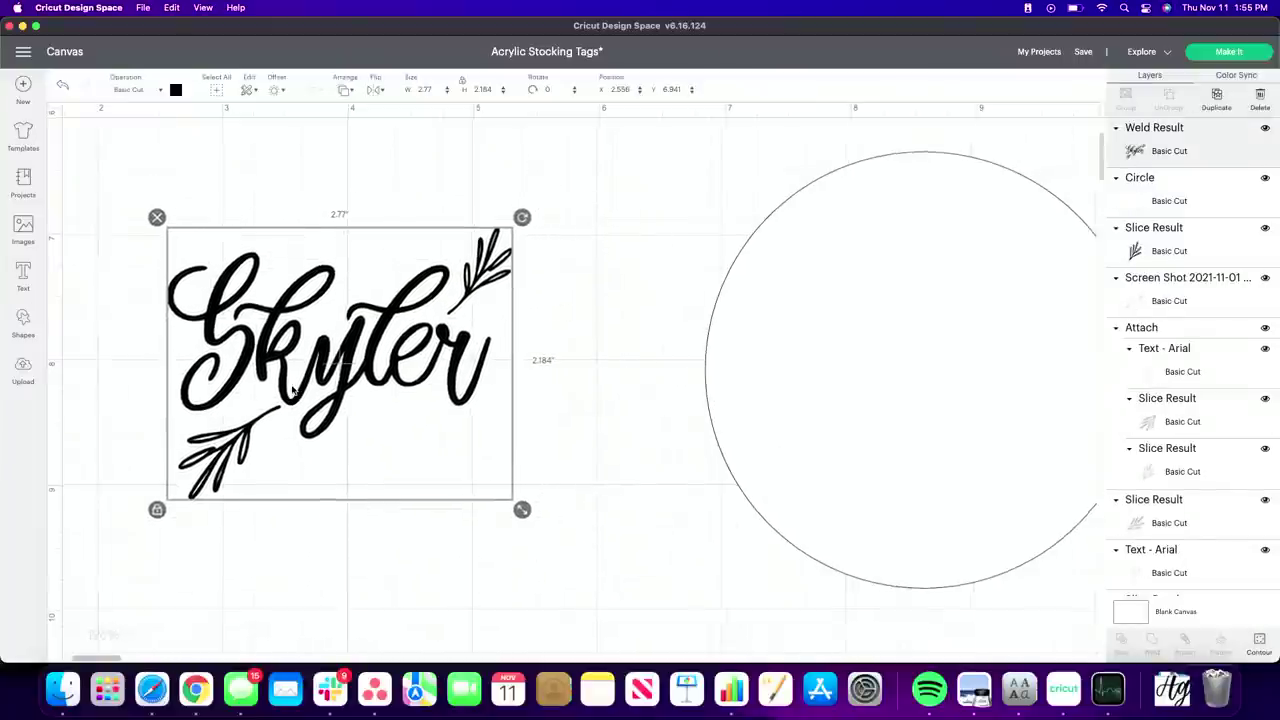
scroll(293, 390, up, 10)
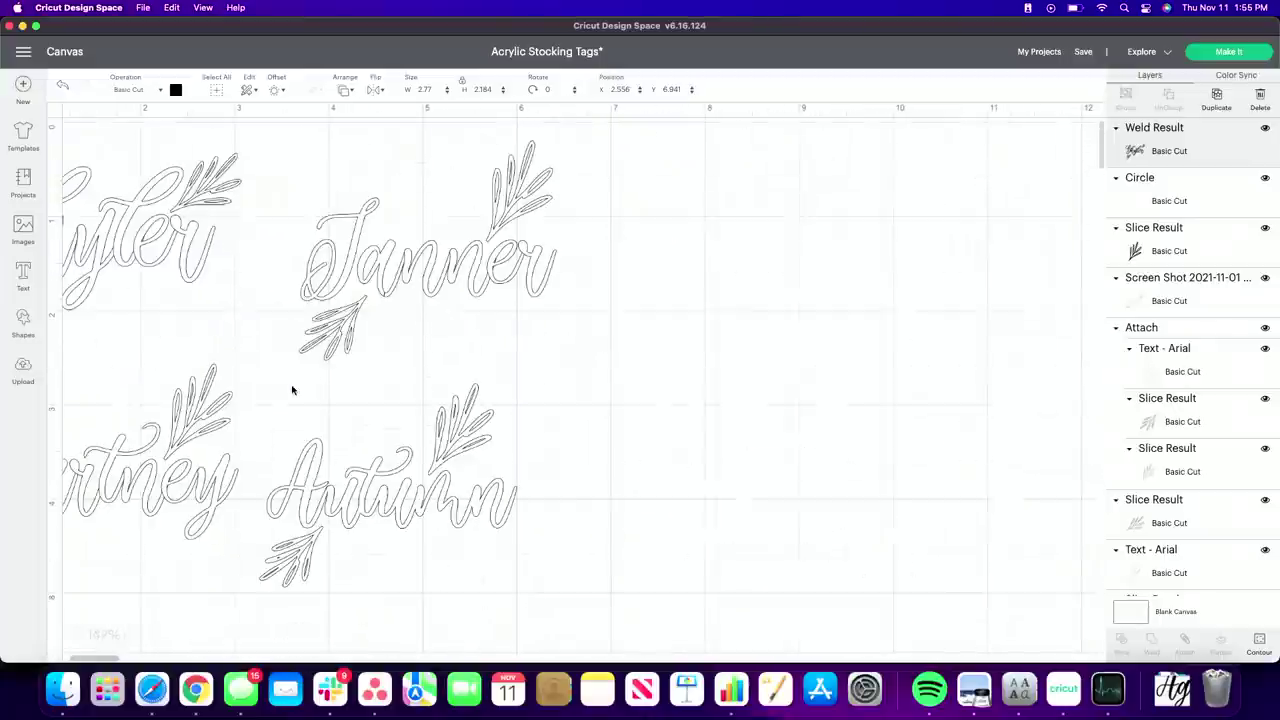
scroll(293, 390, left, 3)
click(163, 251)
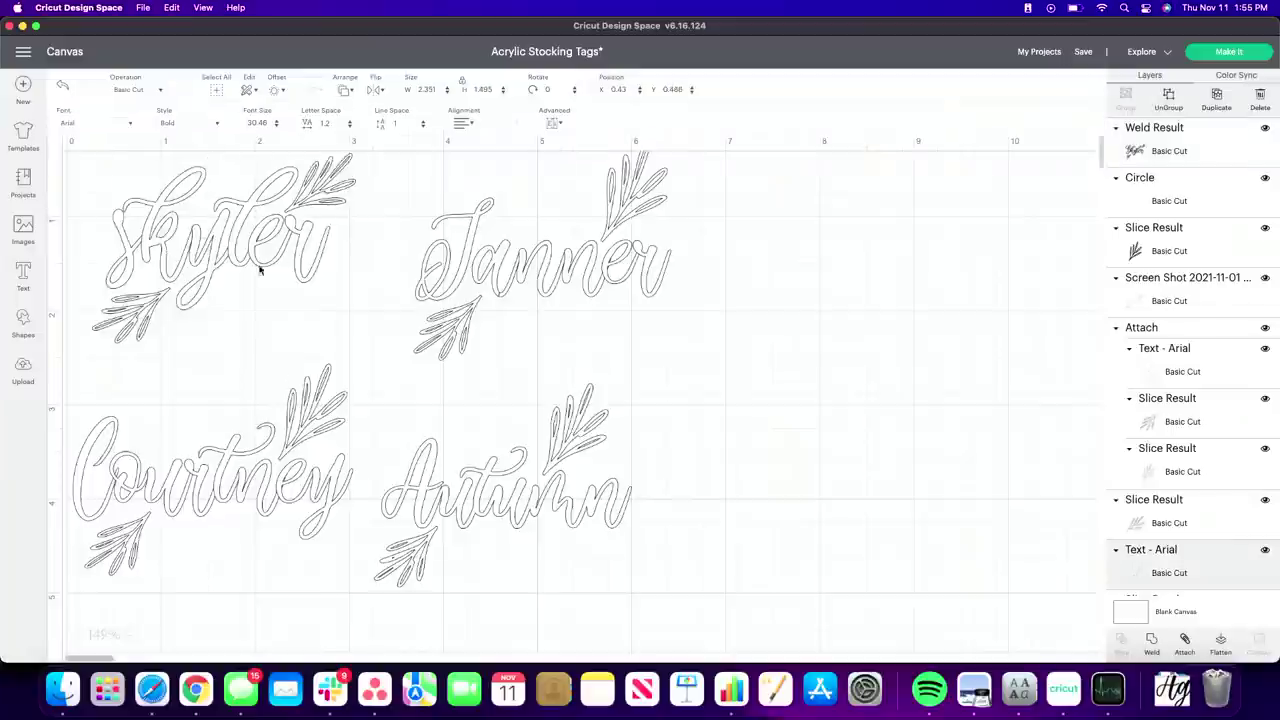
click(139, 355)
drag(112, 377, 110, 448)
drag(126, 371, 362, 150)
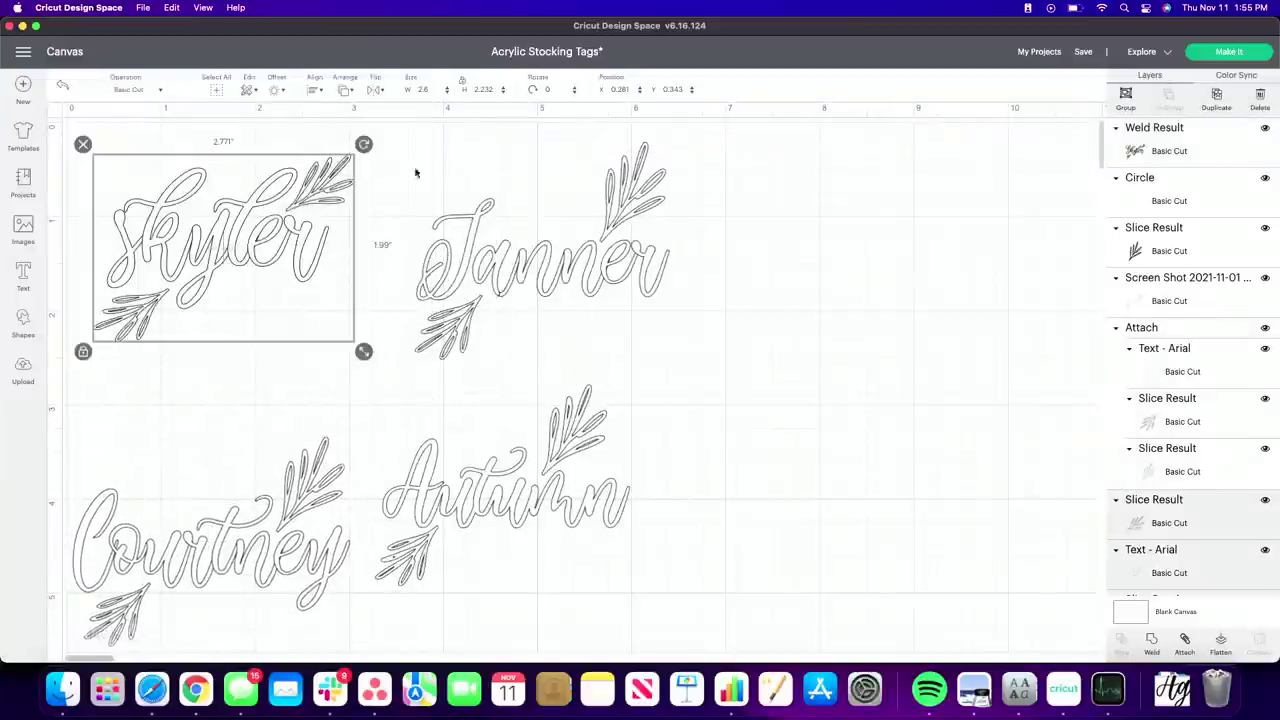
click(1157, 644)
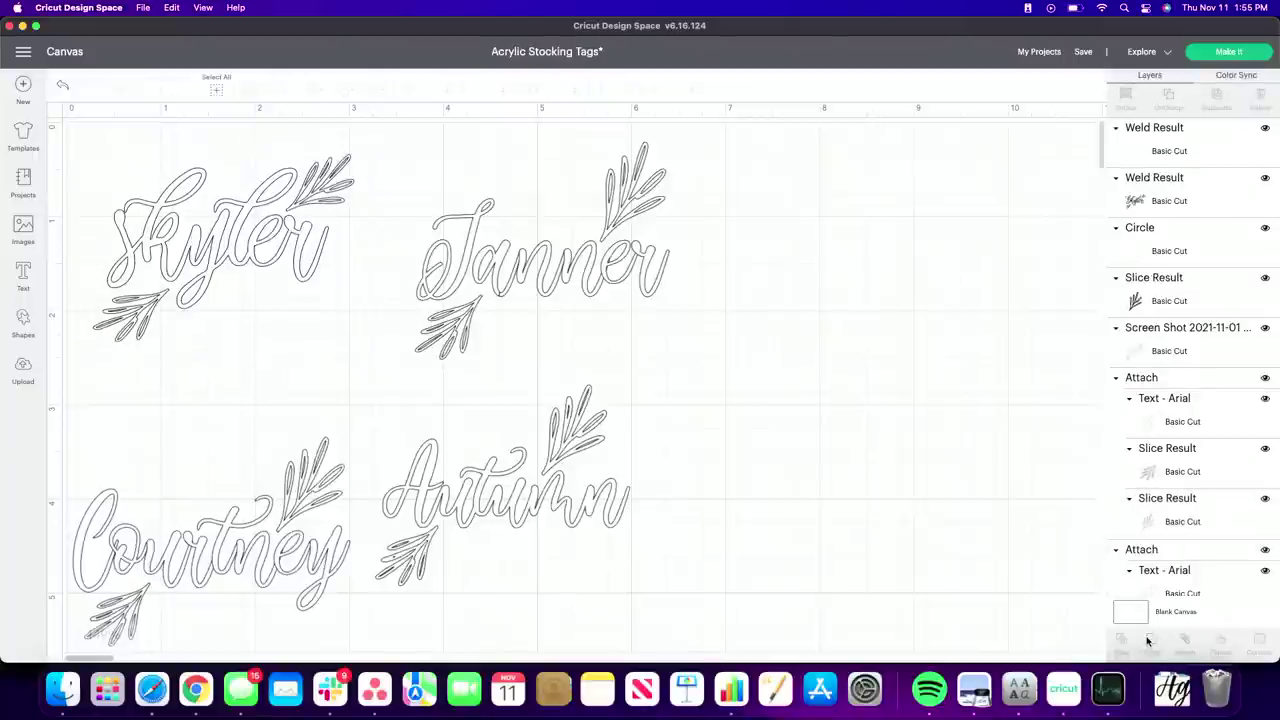
Color the newly welded outlined name blue
click(163, 262)
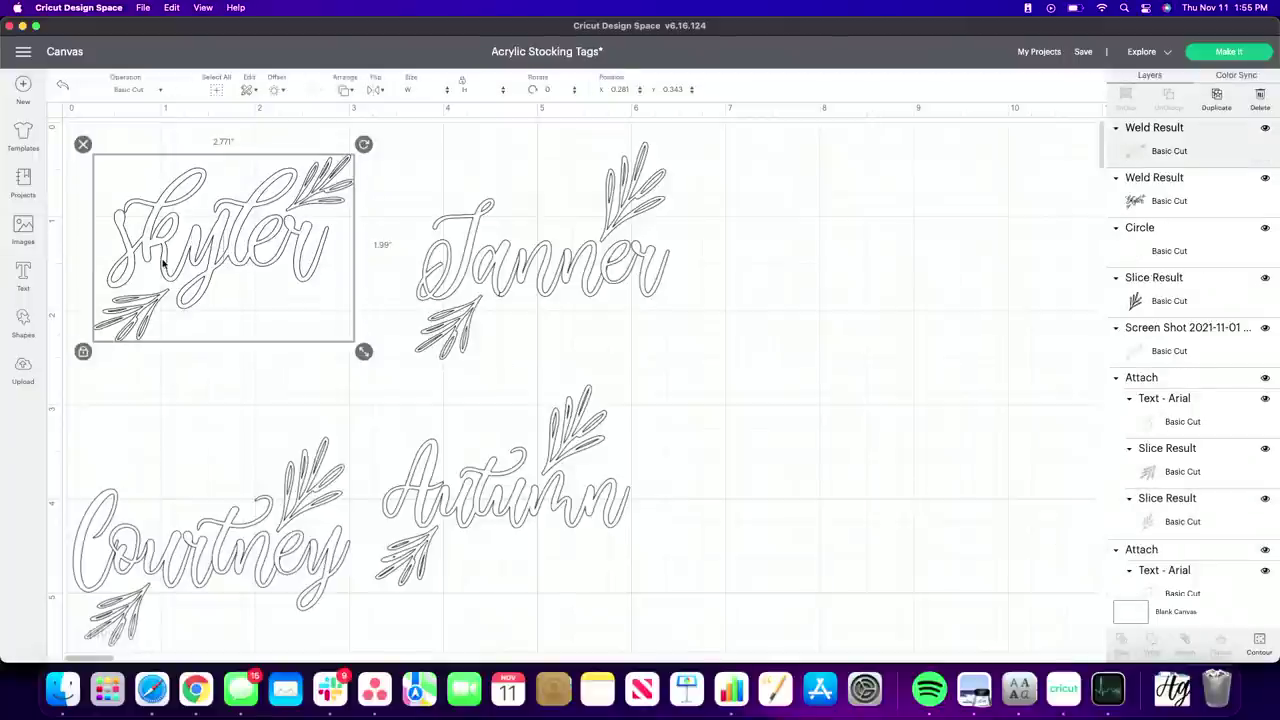
click(175, 95)
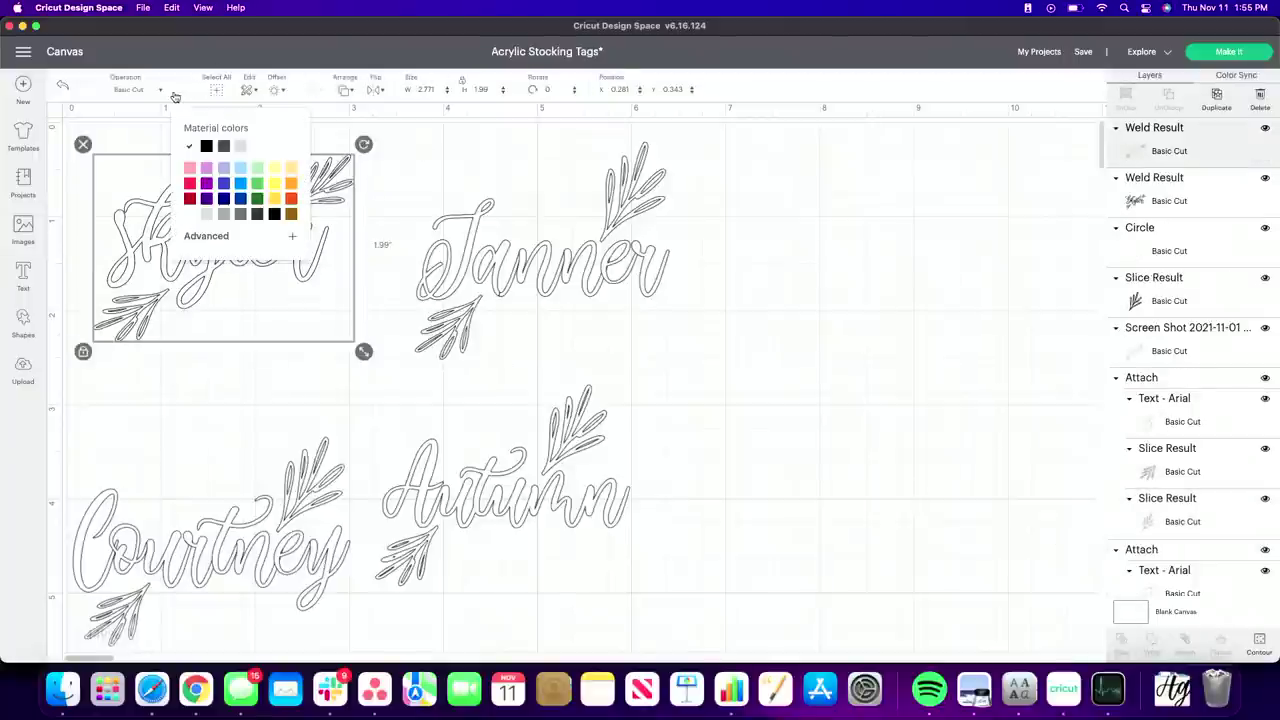
click(241, 186)
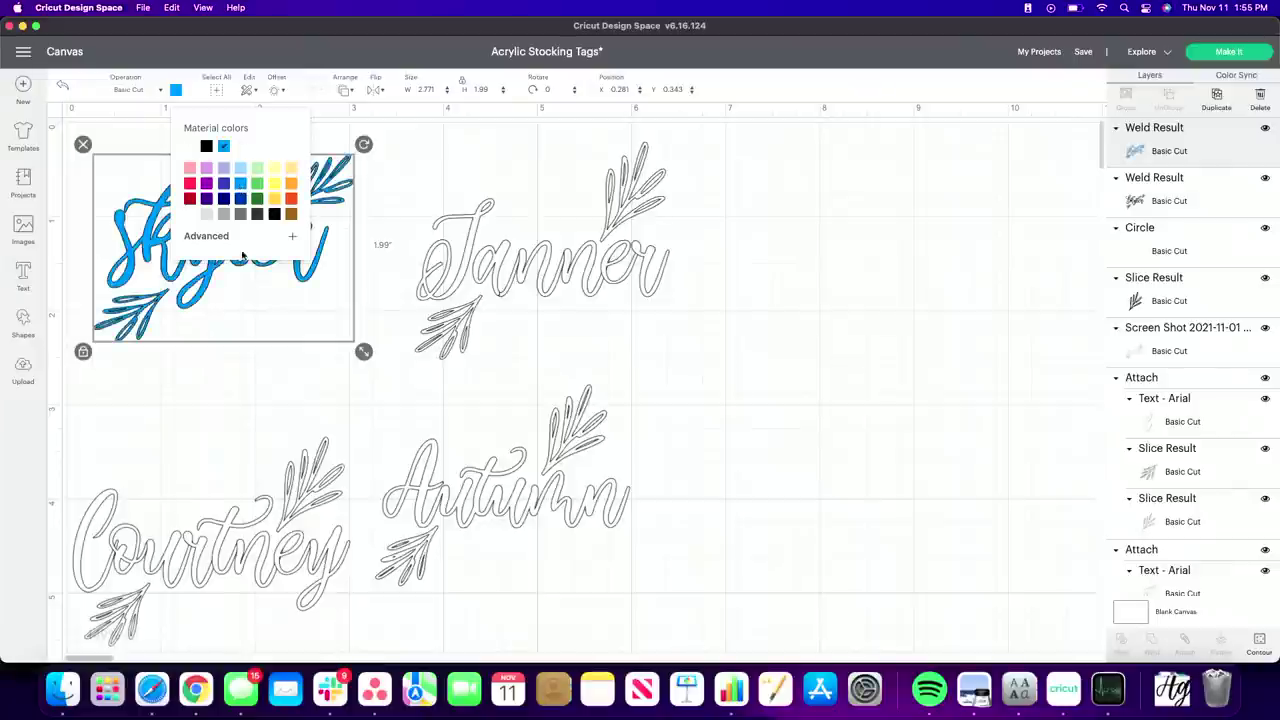
click(165, 414)
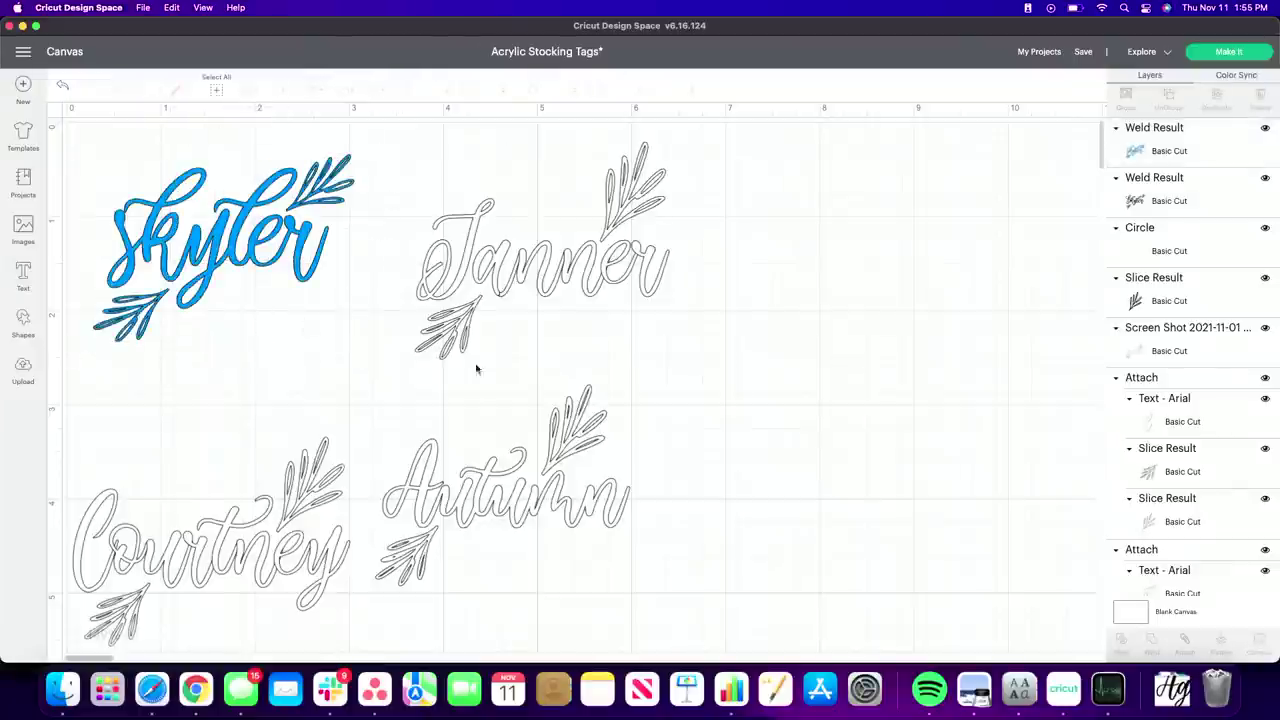
Prepare the project for cutting, move the name on the blue mat slightly in from the corner, and continue to machine setup
scroll(476, 369, down, 5)
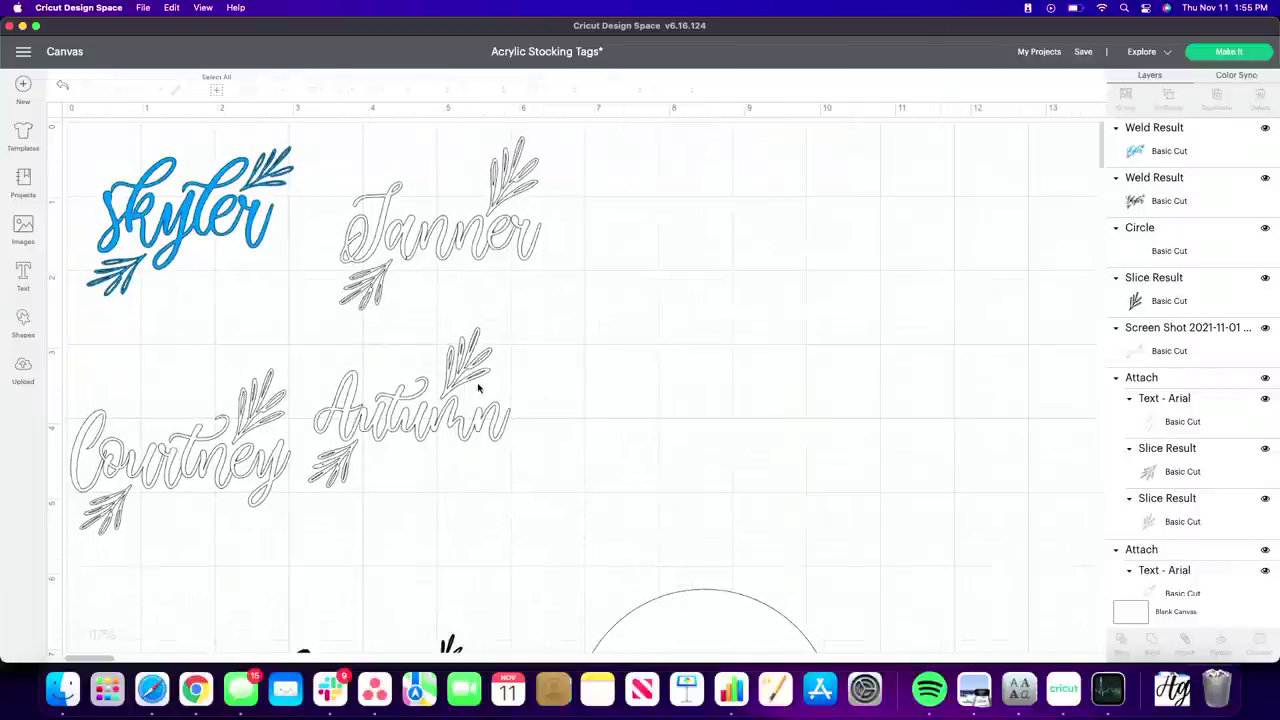
scroll(476, 389, down, 4)
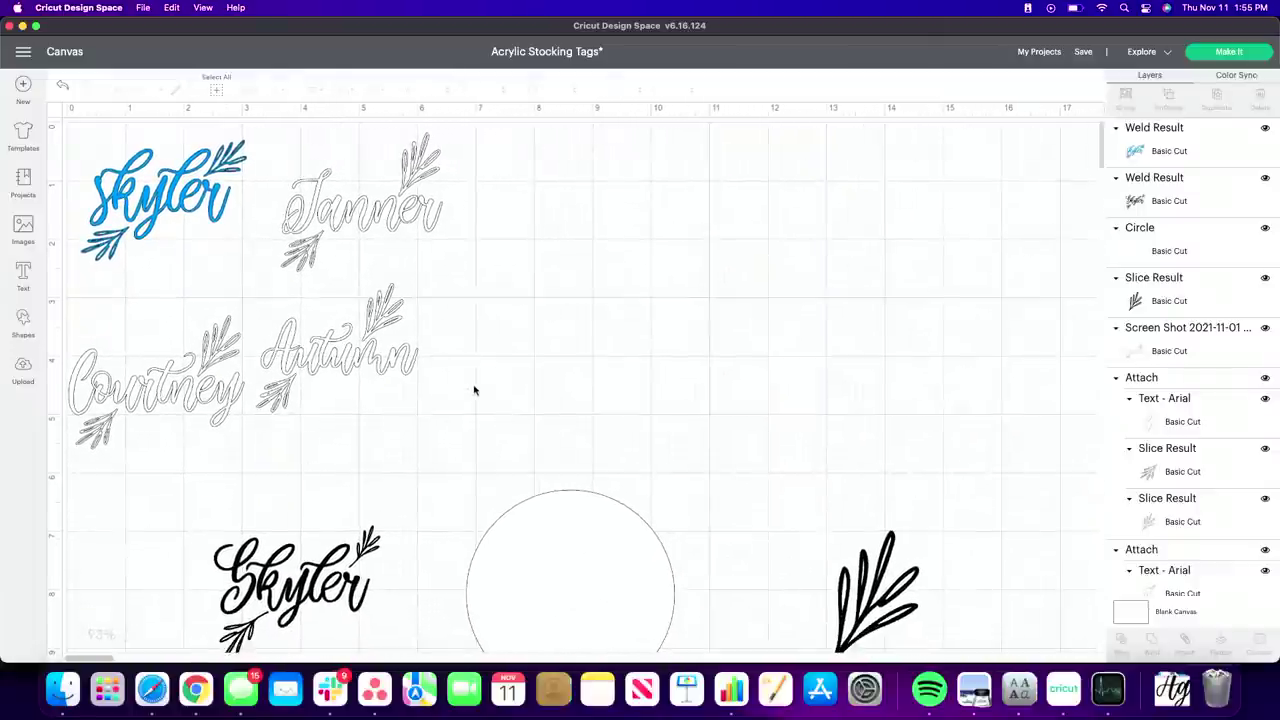
click(1222, 55)
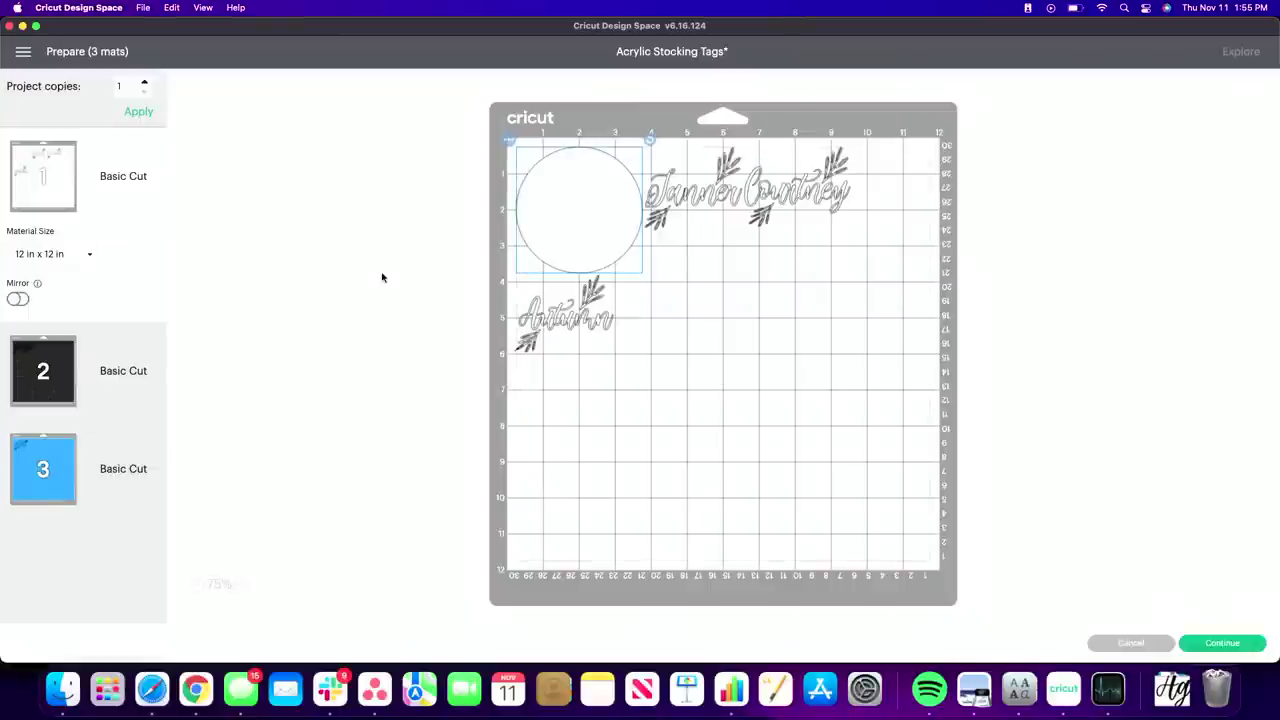
click(43, 470)
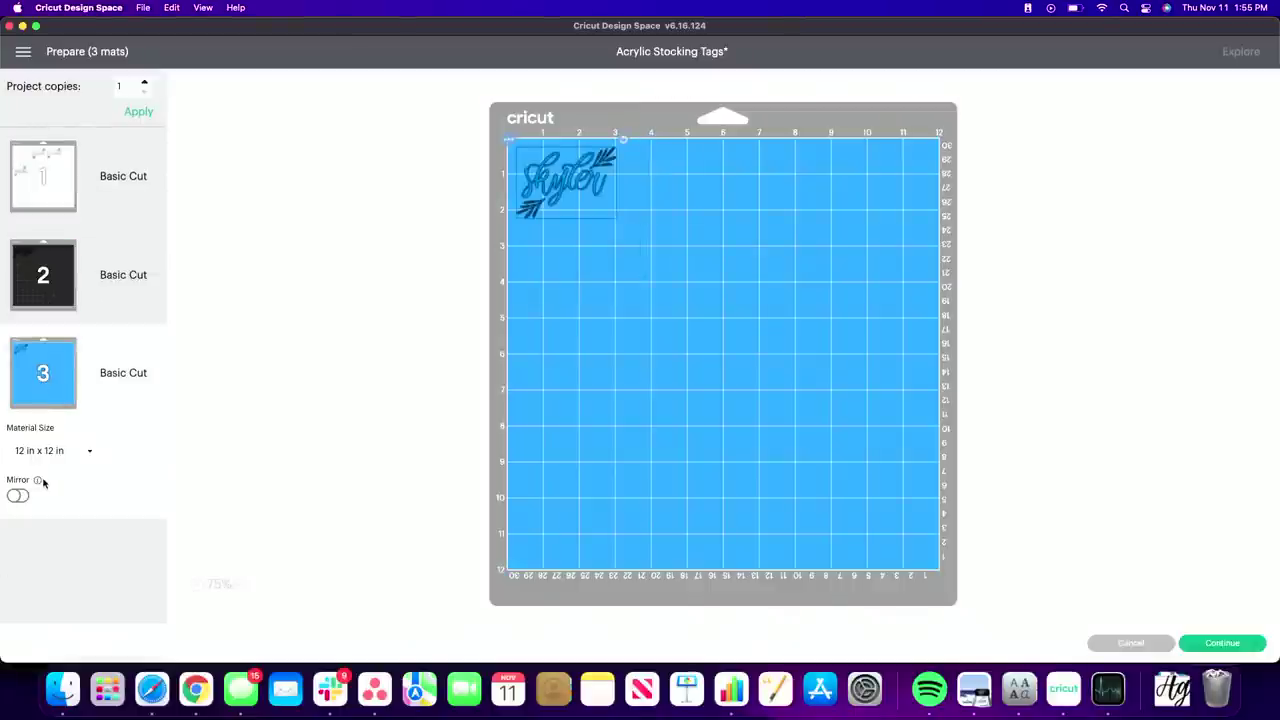
drag(561, 190, 563, 201)
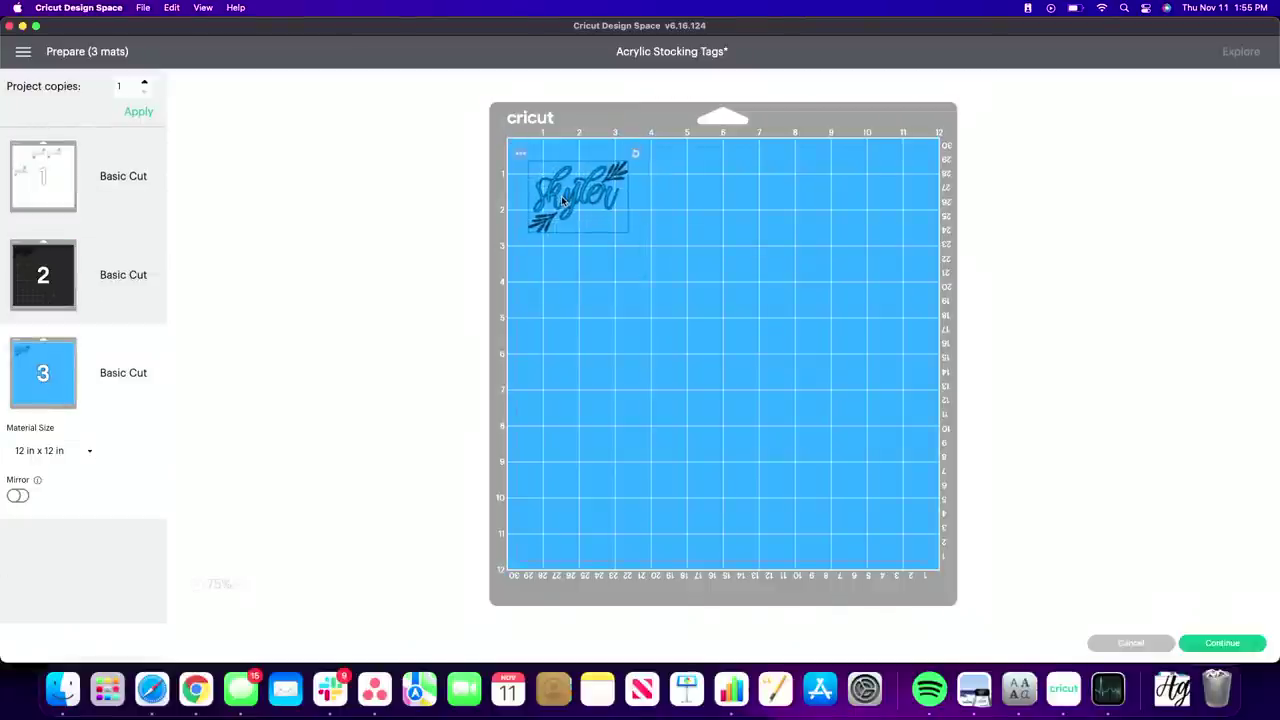
click(1221, 644)
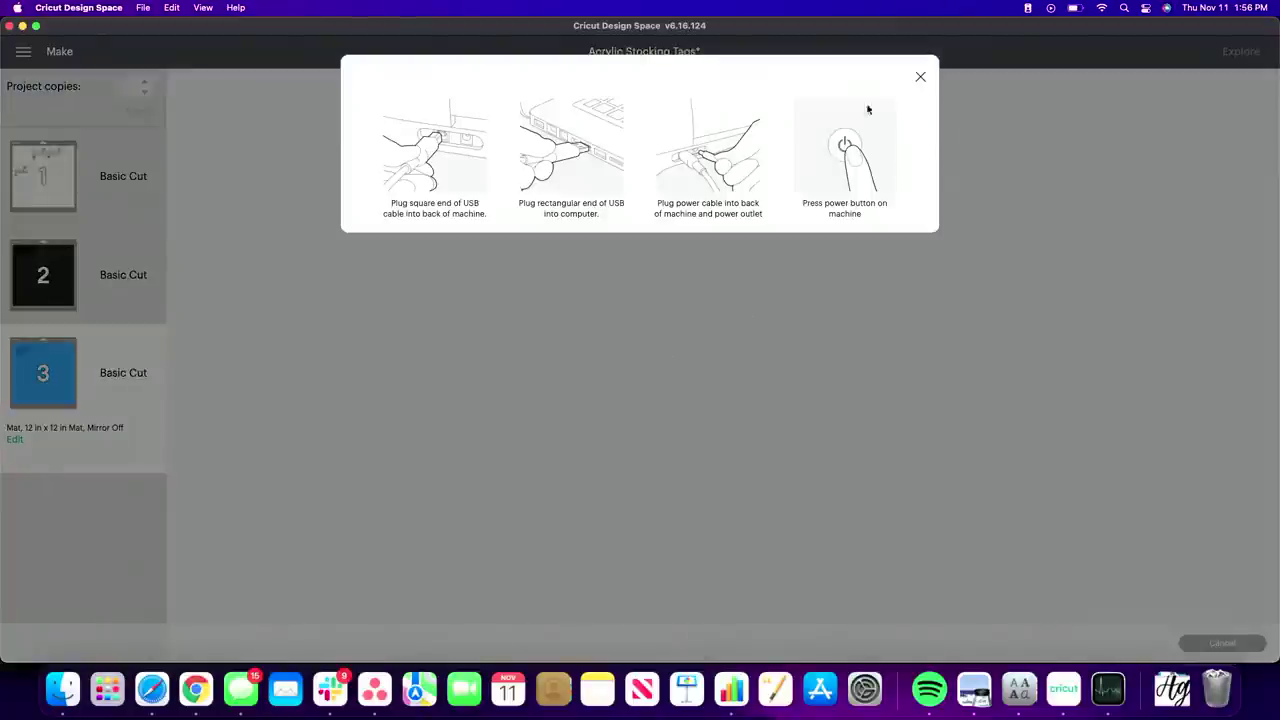
click(921, 78)
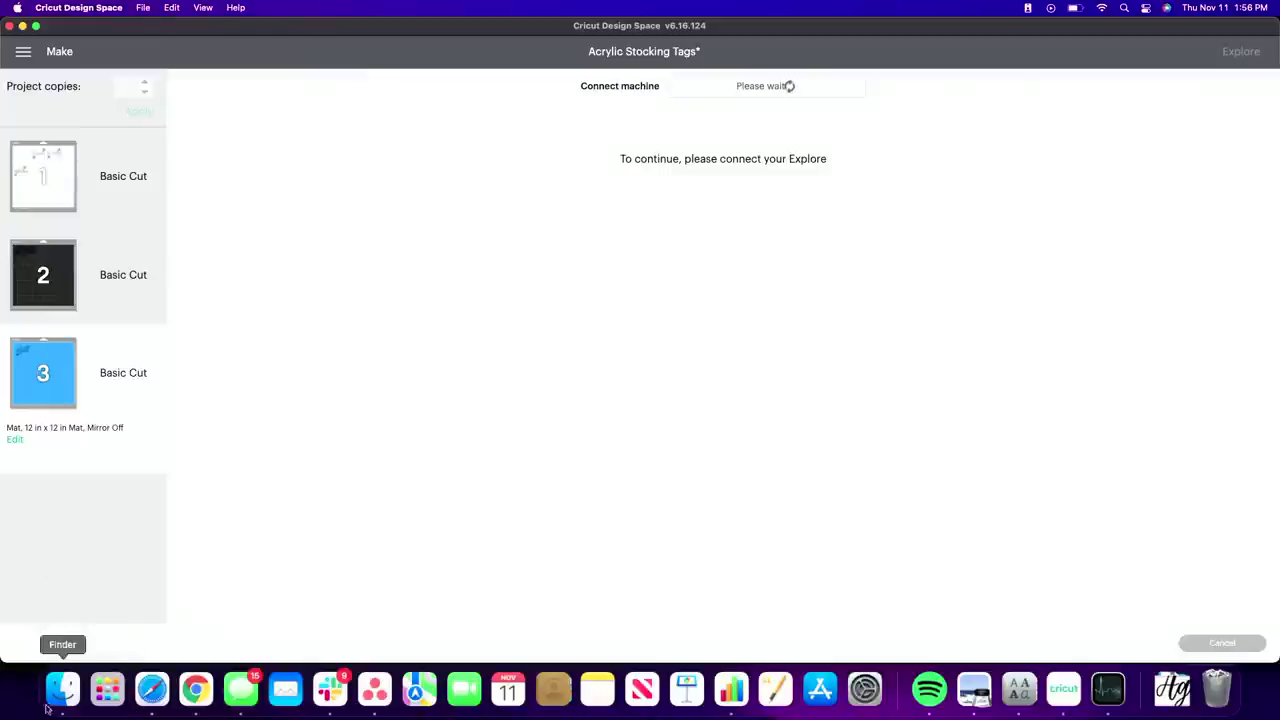
Switch to System Preferences and connect the Maker3-0F95 cutting machine over Bluetooth
click(18, 8)
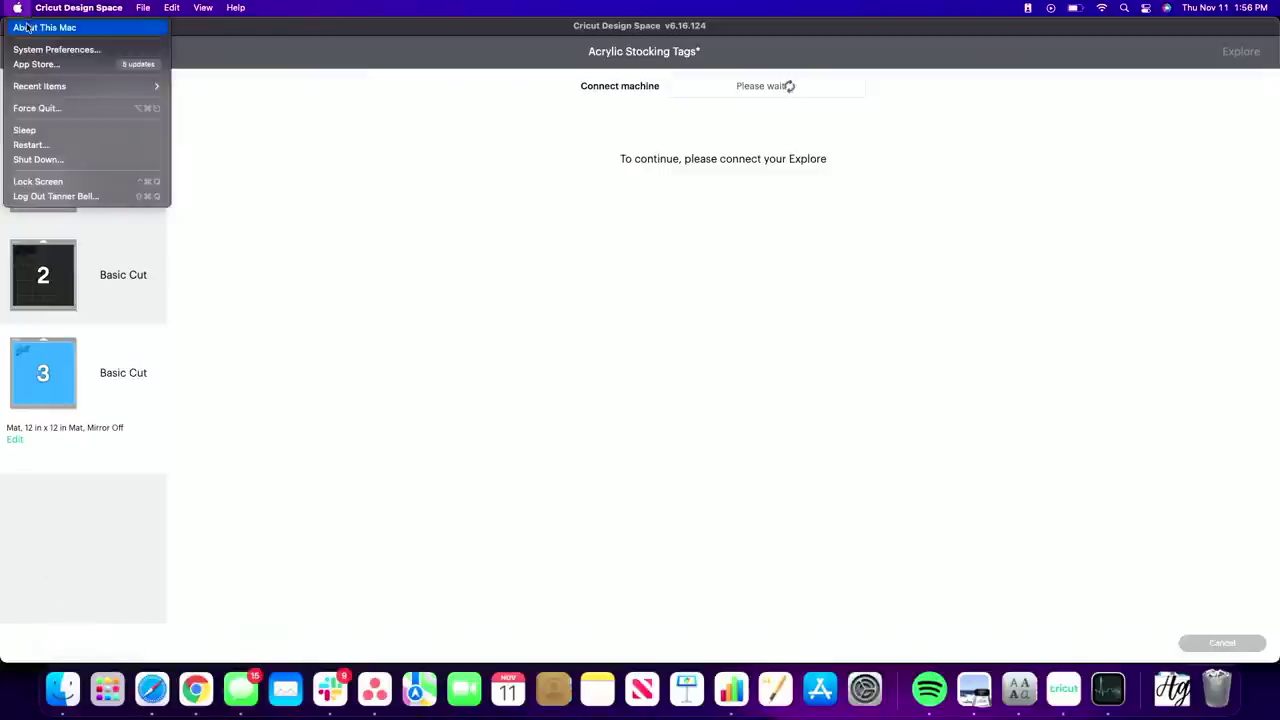
click(21, 51)
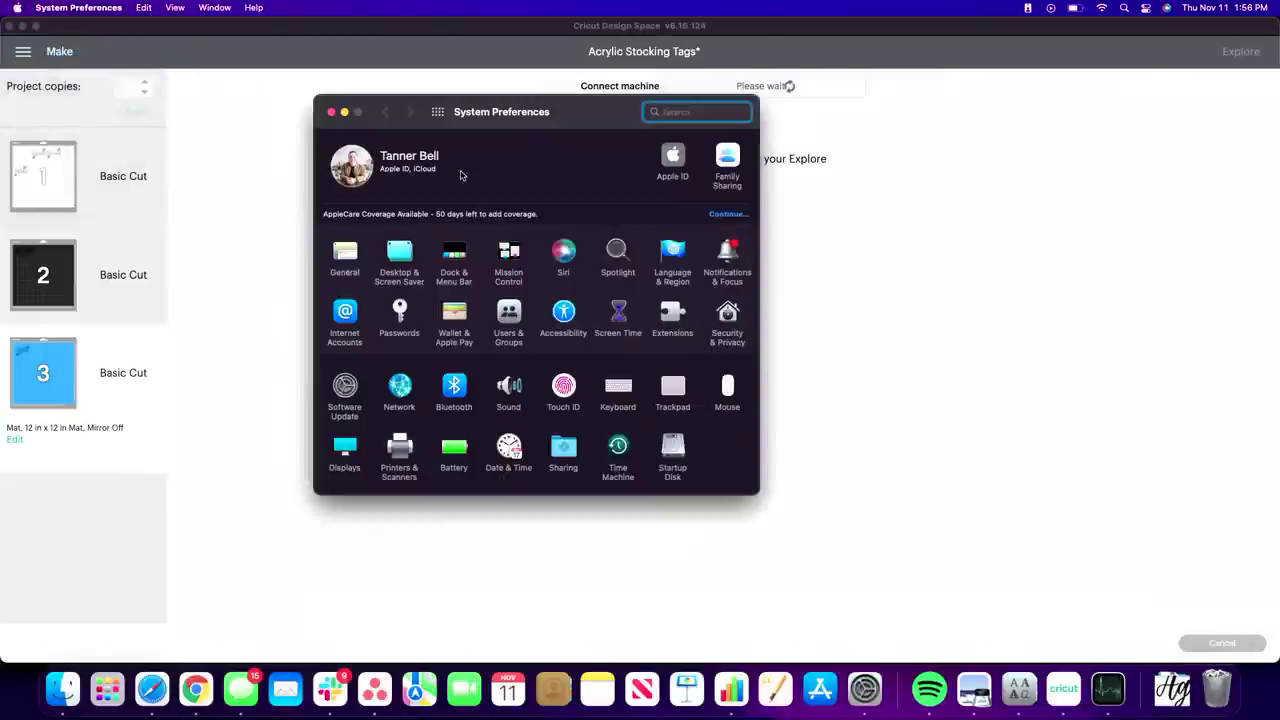
click(454, 387)
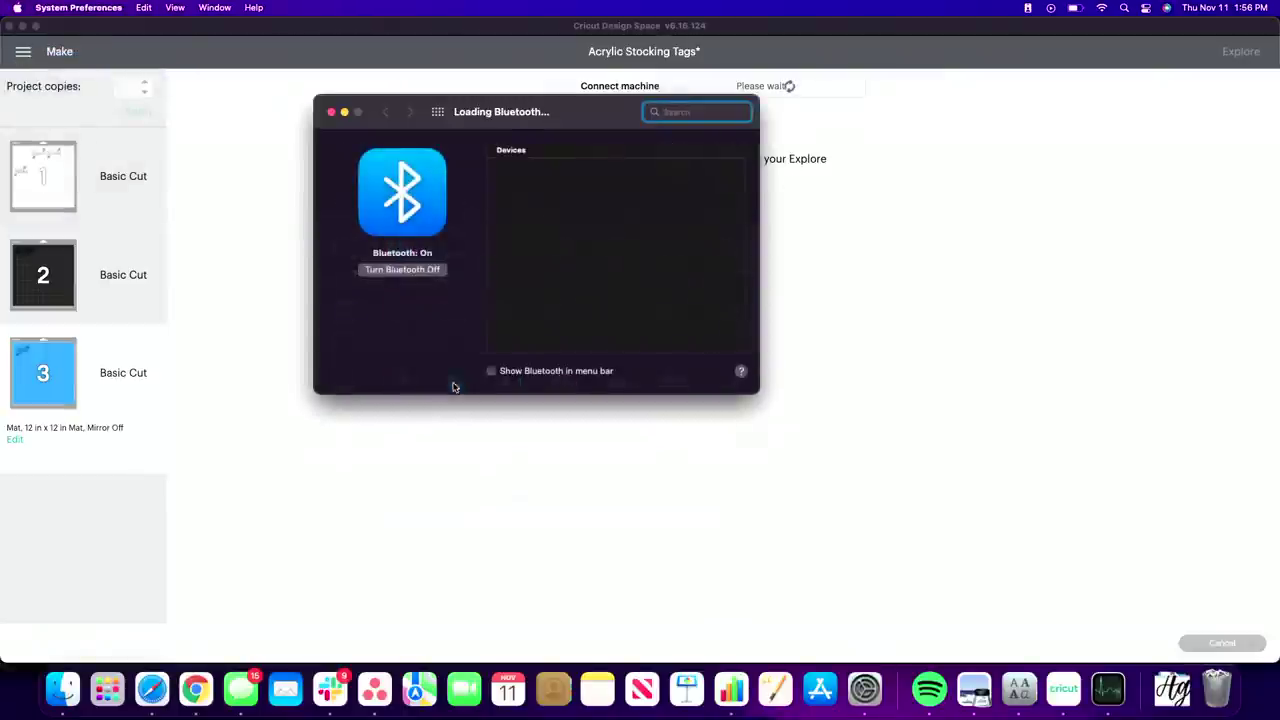
scroll(640, 300, down, 3)
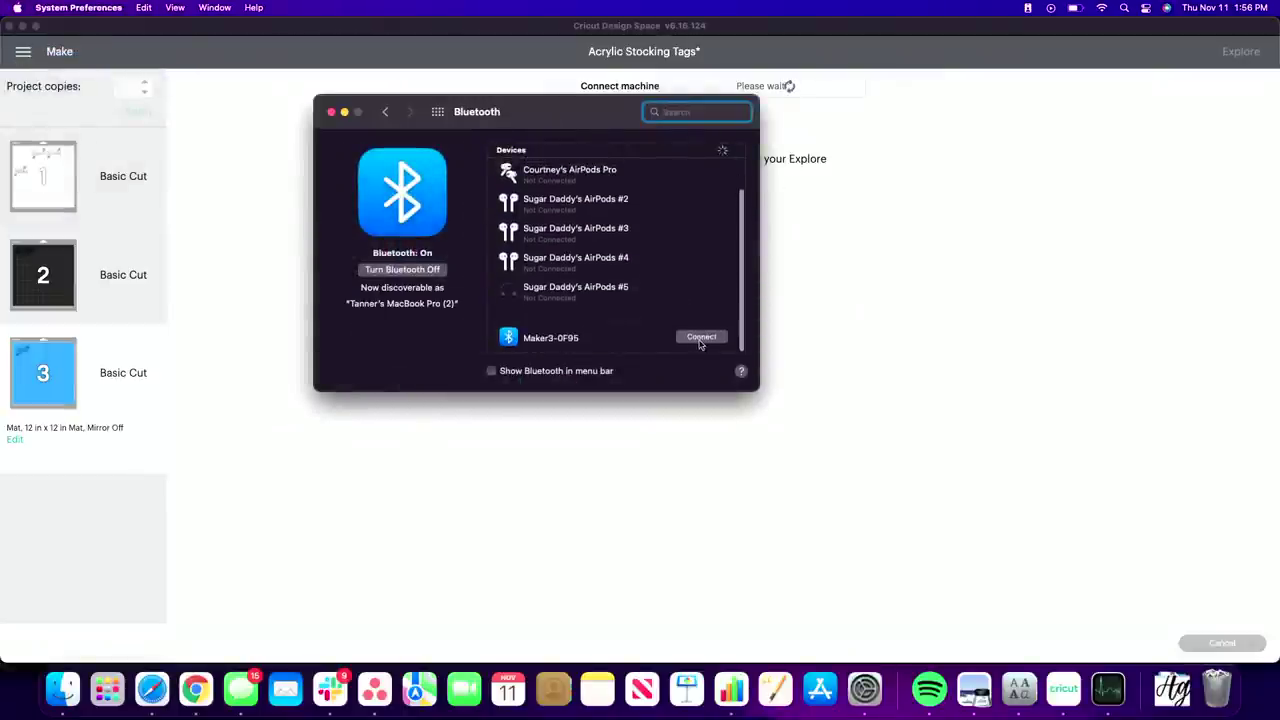
click(700, 339)
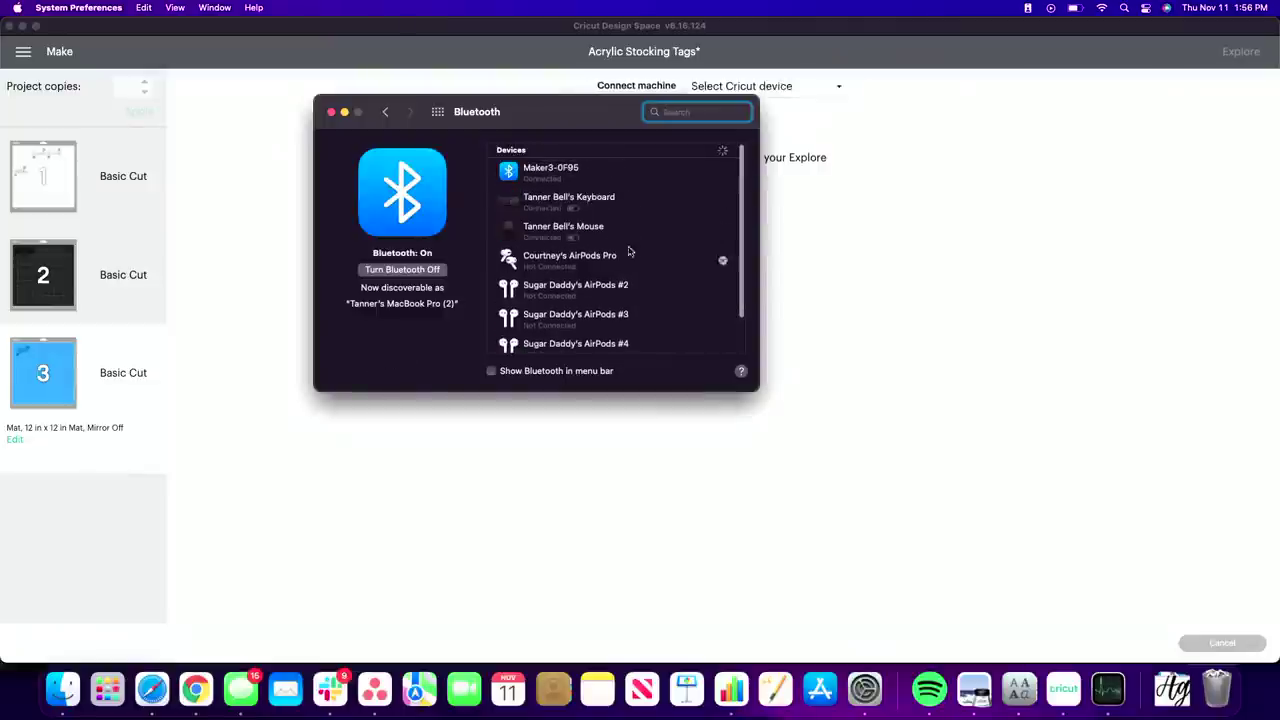
Switch back to Cricut Design Space, choose the Maker 3 Bluetooth device as the connected machine, and agree to change the machine on canvas
click(923, 284)
click(752, 88)
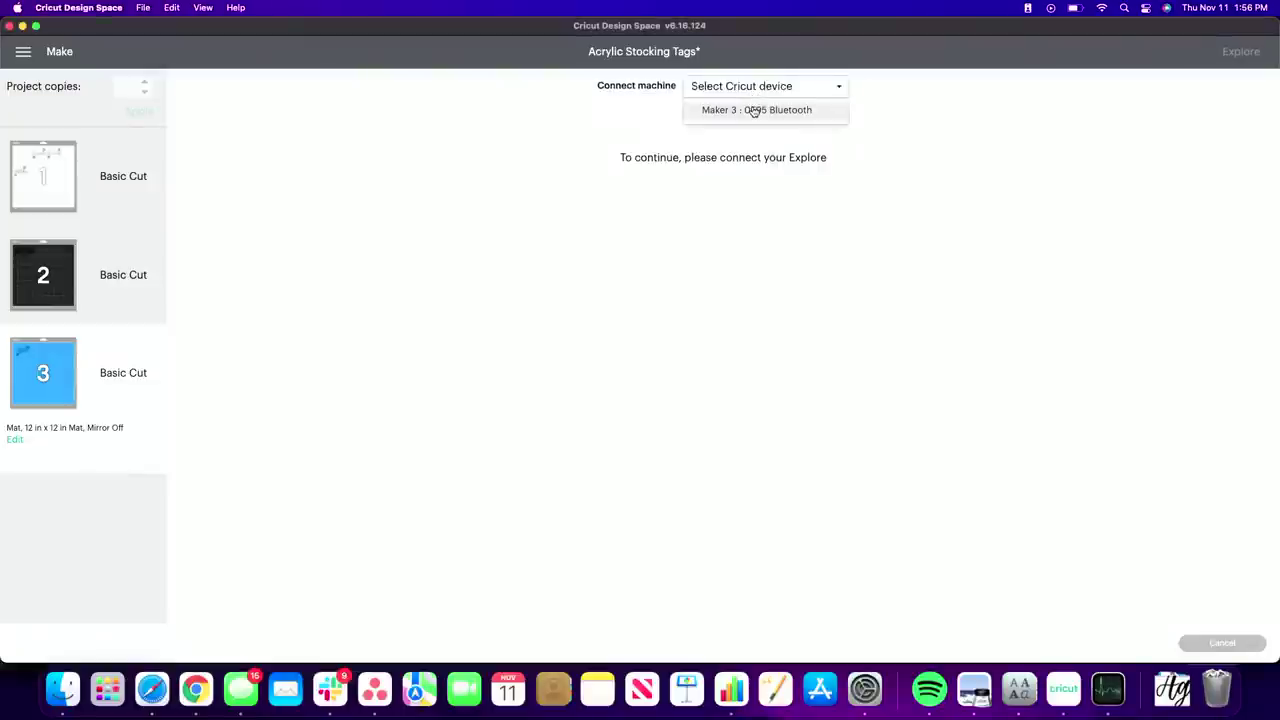
click(754, 111)
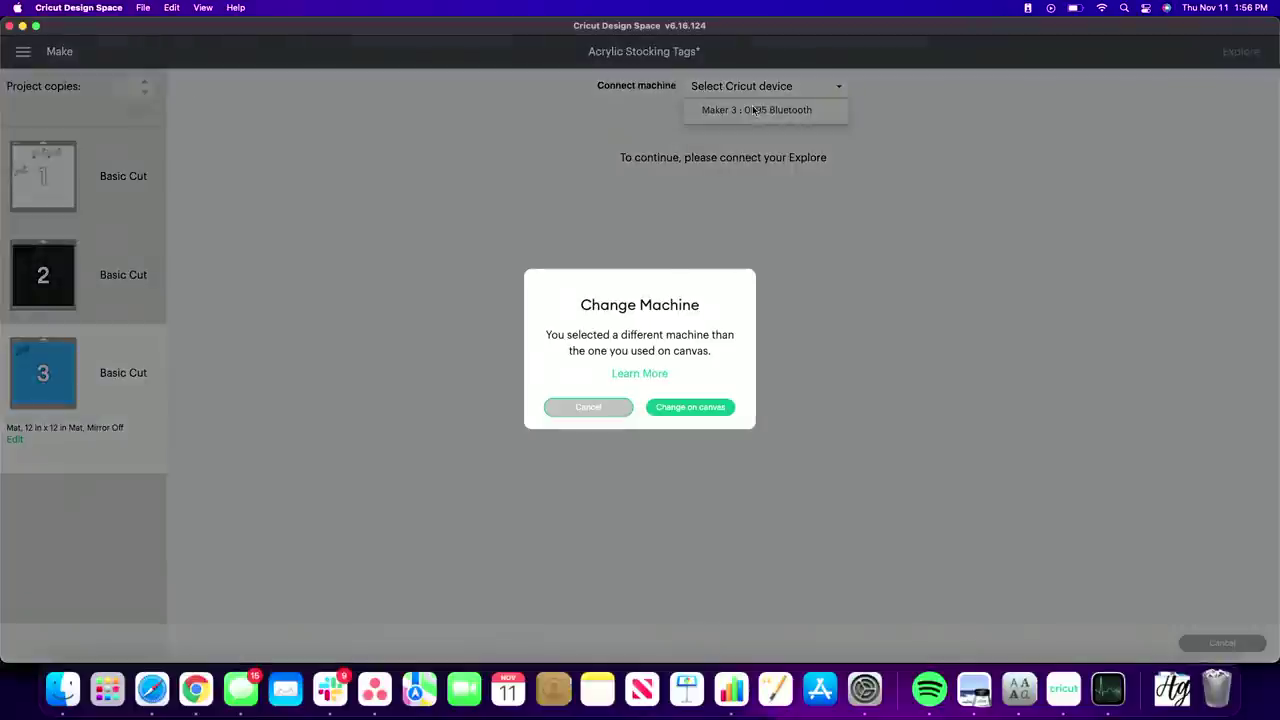
click(680, 408)
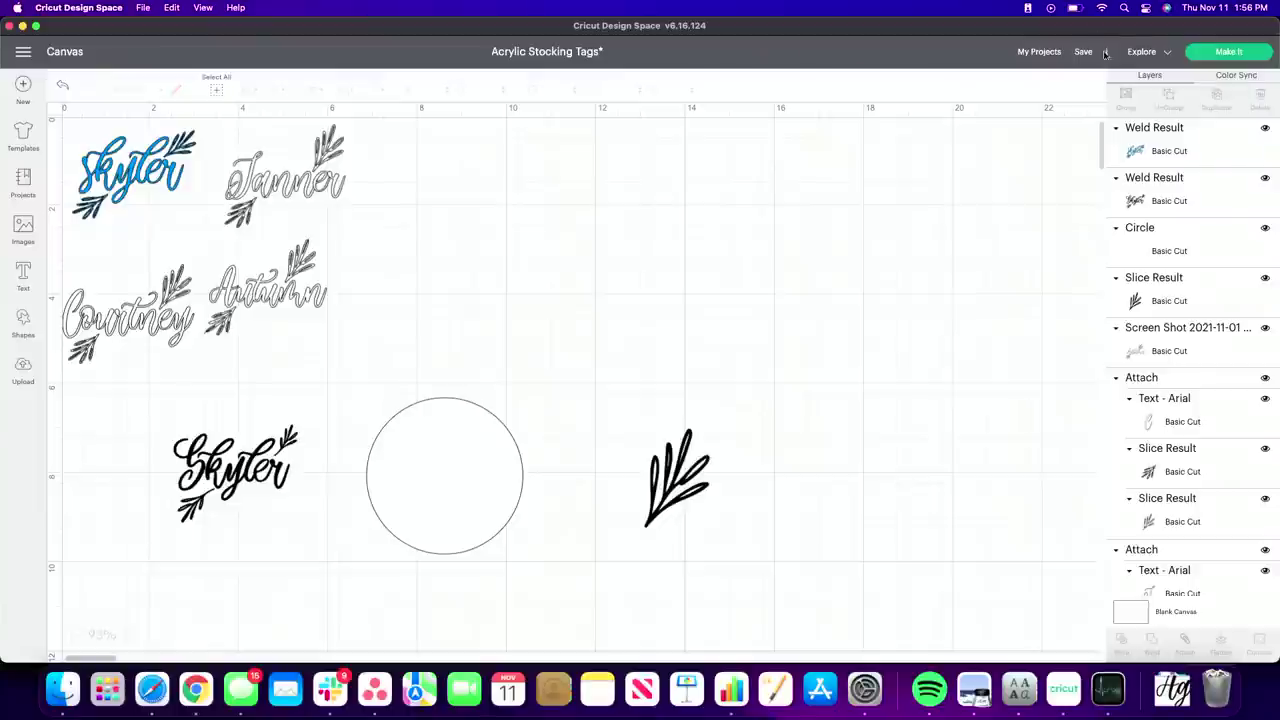
Set the canvas machine type to Cricut Explore 3 and send the stocking tags project to mat preparation
click(1150, 54)
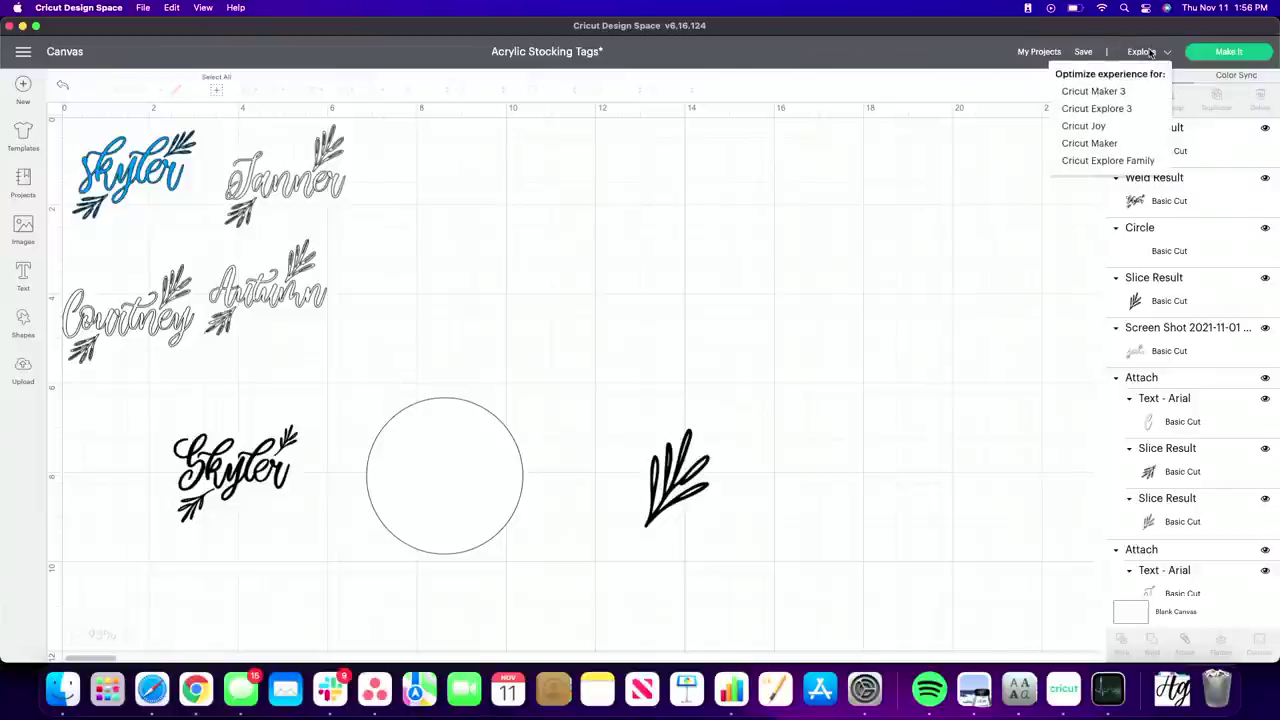
click(1150, 111)
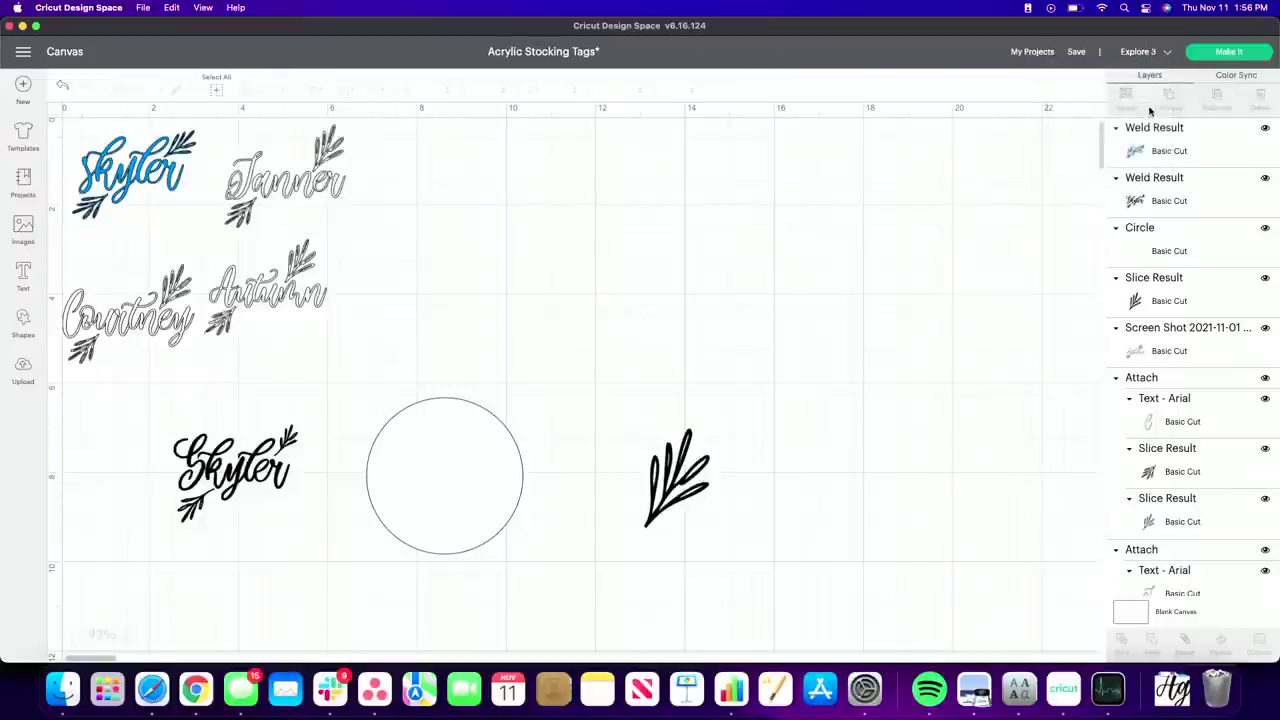
click(1229, 53)
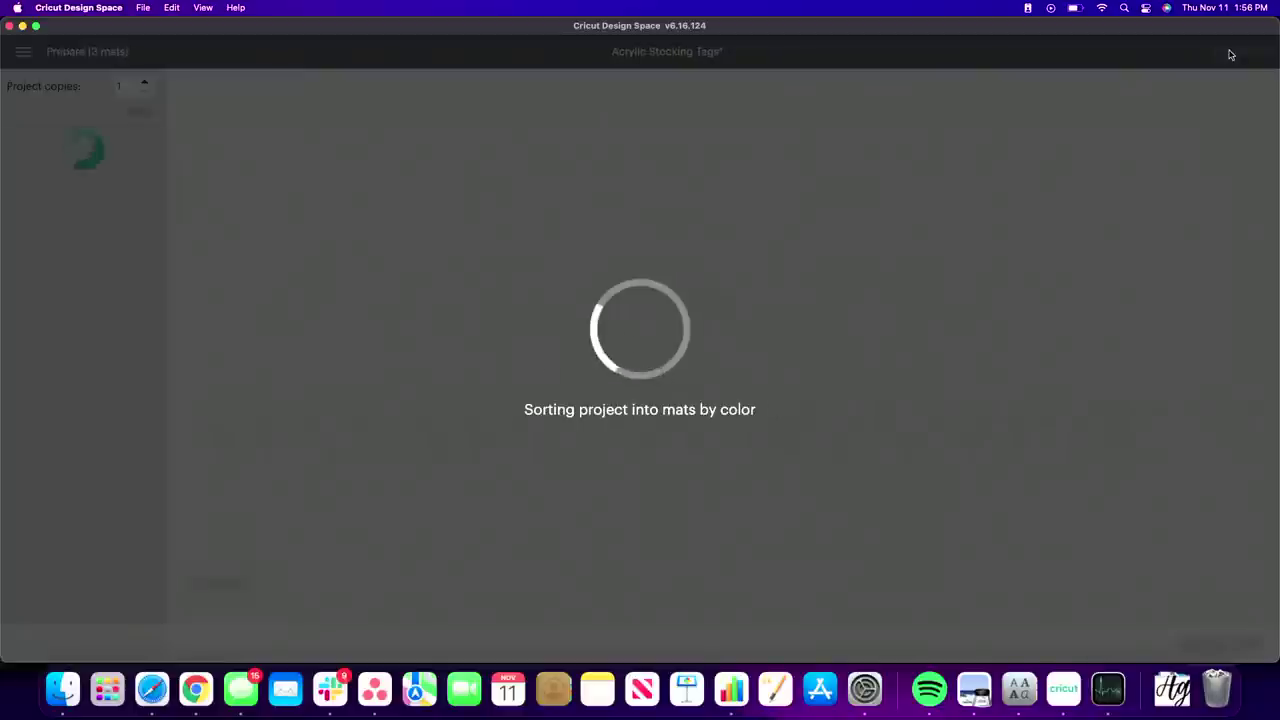